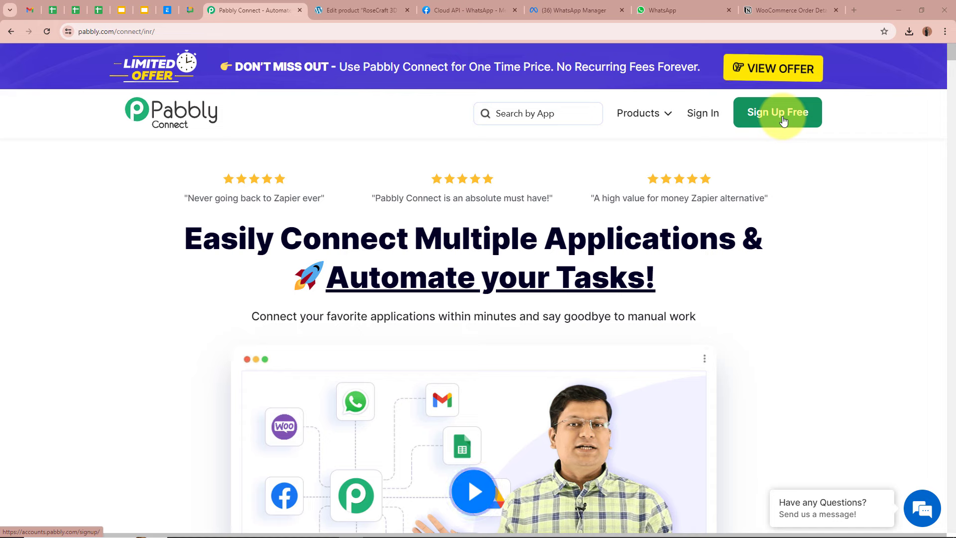
# Sign in and launch Pabbly Connect from the All Pabbly Apps page
pyautogui.click(713, 117)
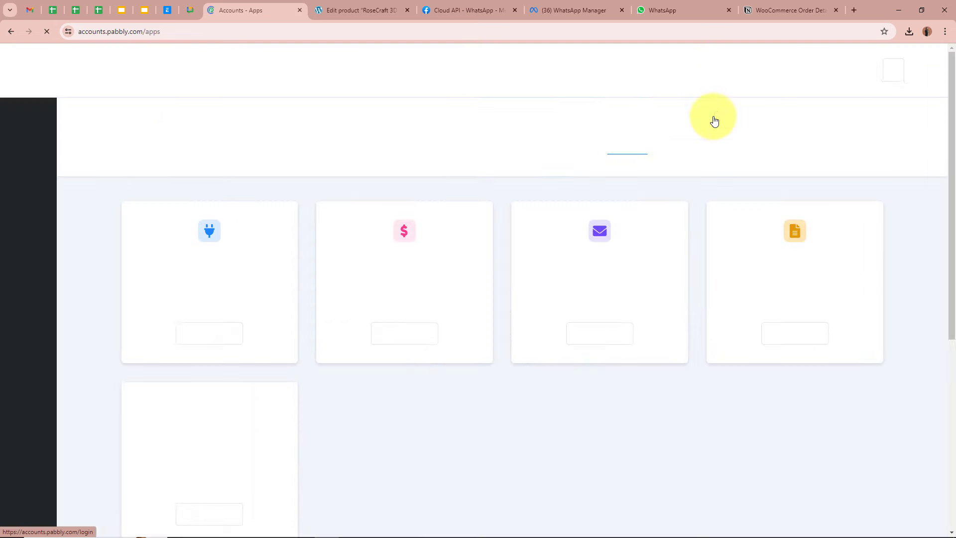
pyautogui.moveTo(124, 132); pyautogui.dragTo(272, 134)
pyautogui.click(273, 135)
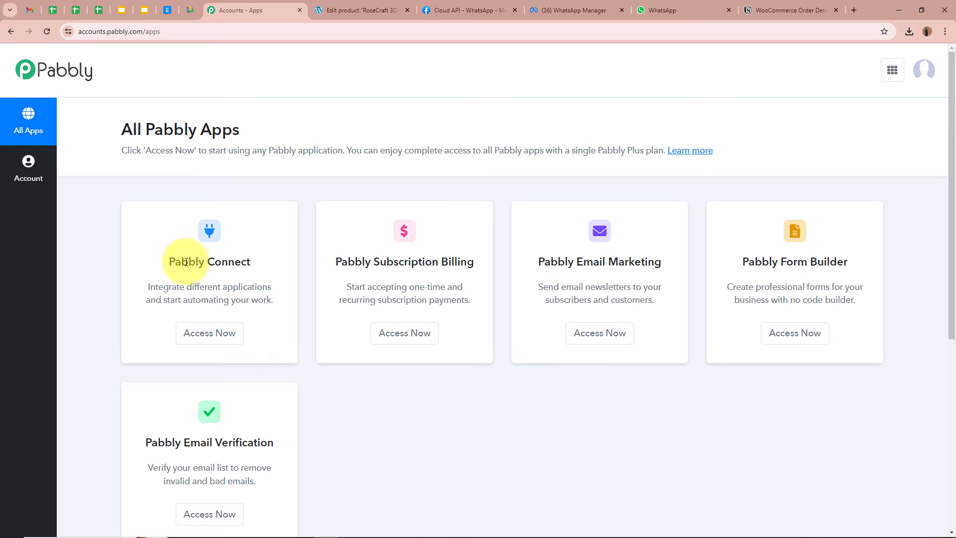
pyautogui.moveTo(168, 261); pyautogui.dragTo(264, 261)
pyautogui.click(264, 260)
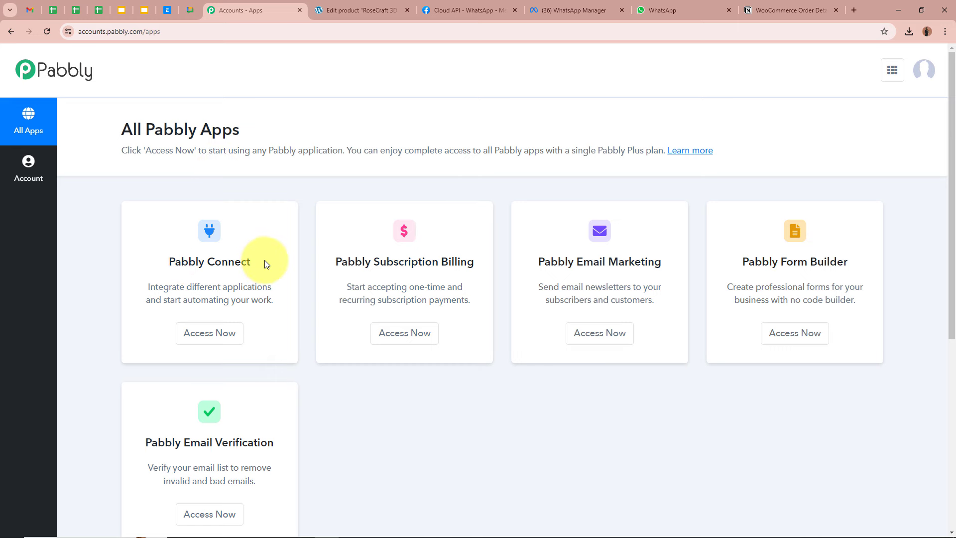
pyautogui.click(221, 338)
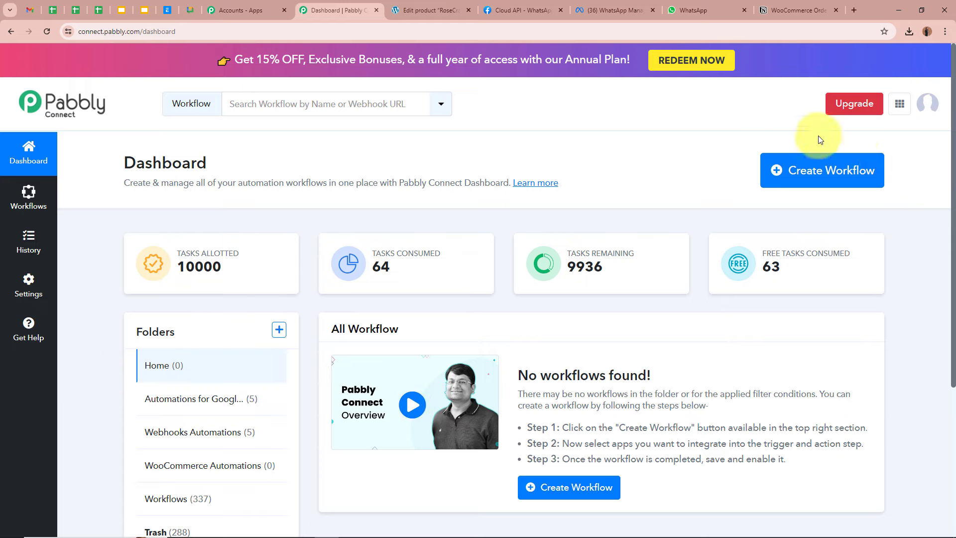
# Start a new workflow and paste in its prepared name
pyautogui.click(849, 164)
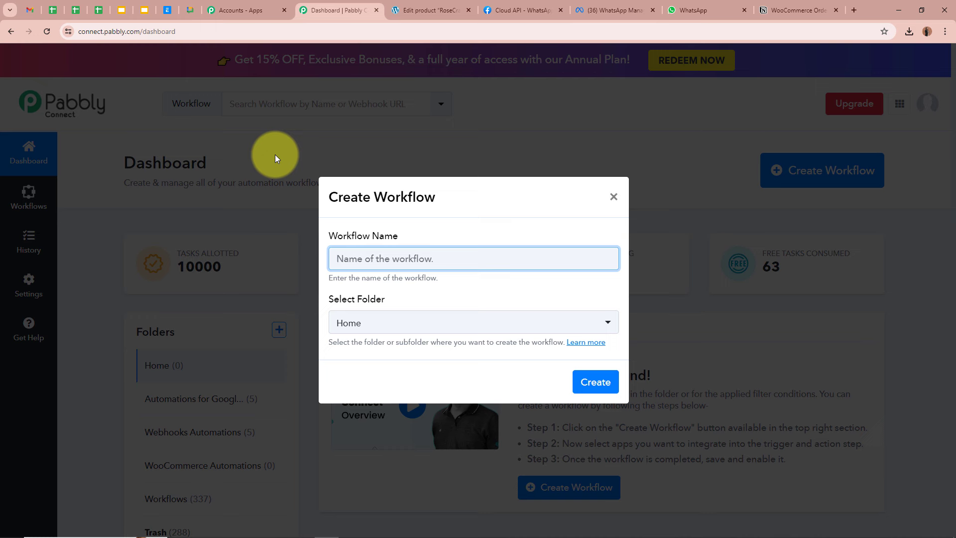
pyautogui.moveTo(327, 236); pyautogui.dragTo(416, 250)
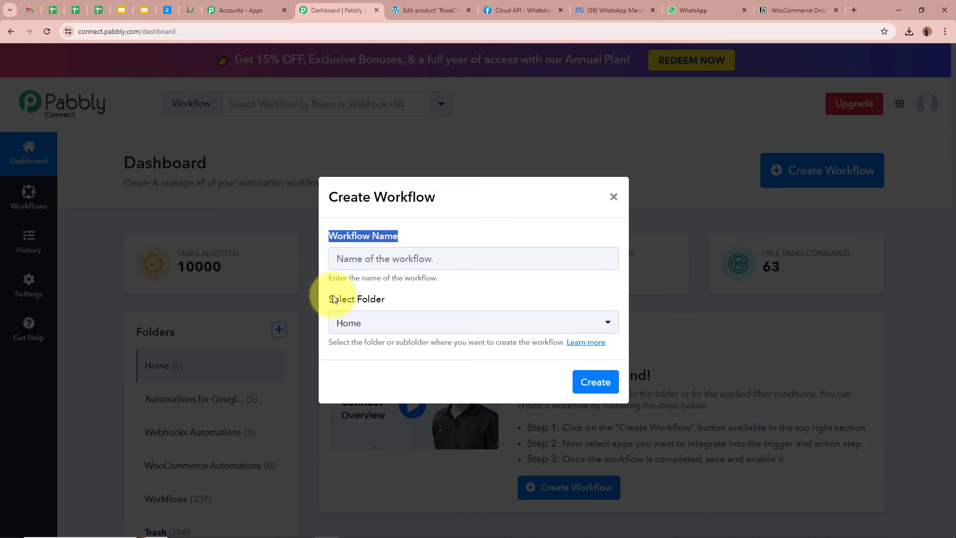
pyautogui.moveTo(333, 295); pyautogui.dragTo(402, 301)
pyautogui.click(401, 259)
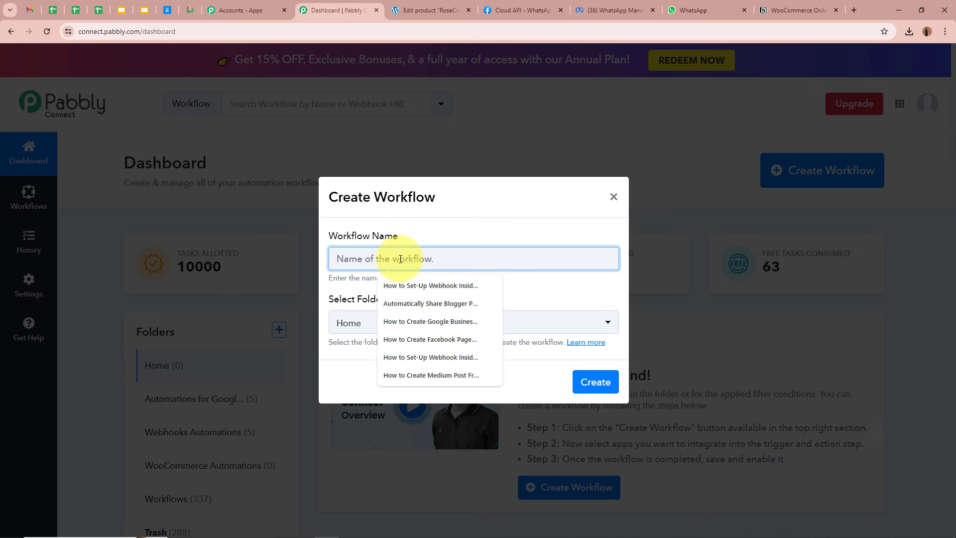
pyautogui.write('Send WooCommerce Order Details via WhatsApp & Add Order Details in Notion (100% Automated)')
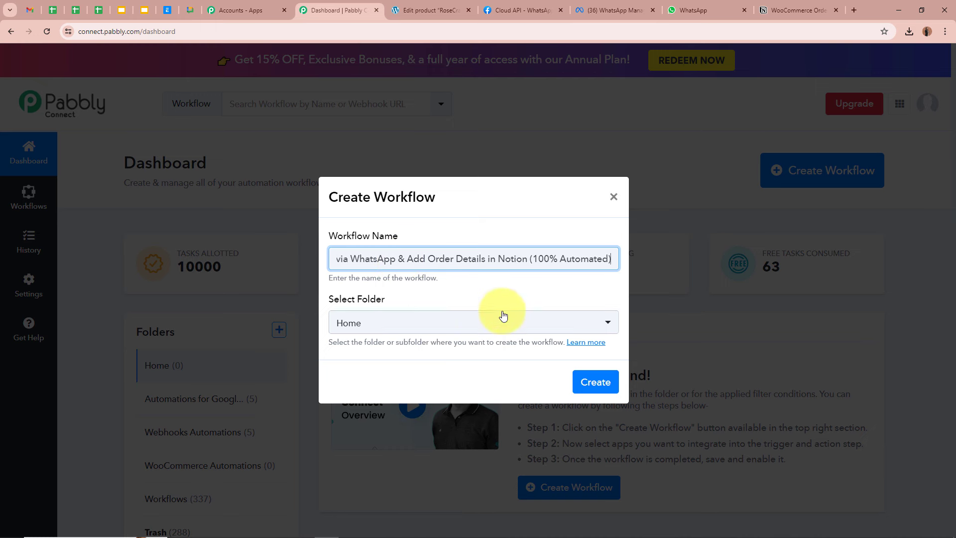
pyautogui.moveTo(338, 259); pyautogui.dragTo(624, 259)
pyautogui.click(592, 257)
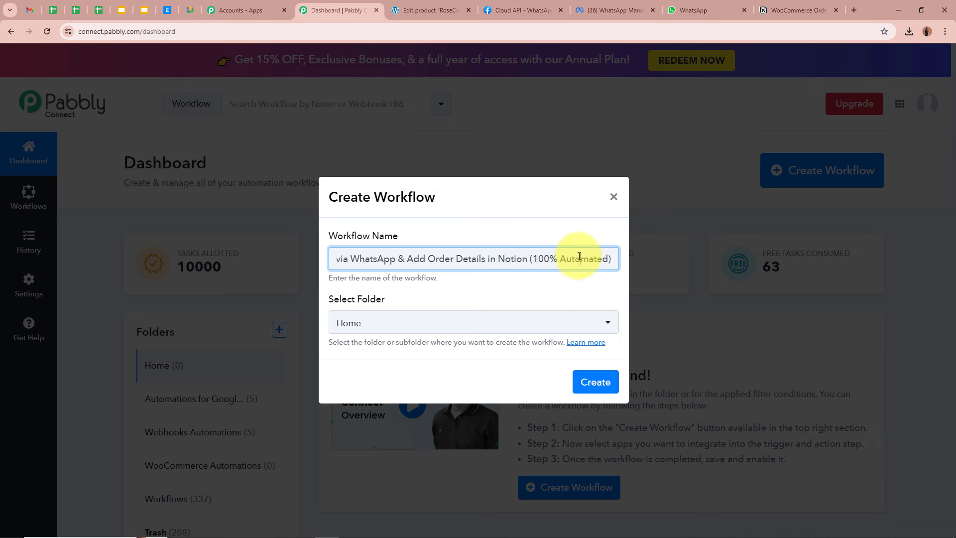
pyautogui.click(547, 286)
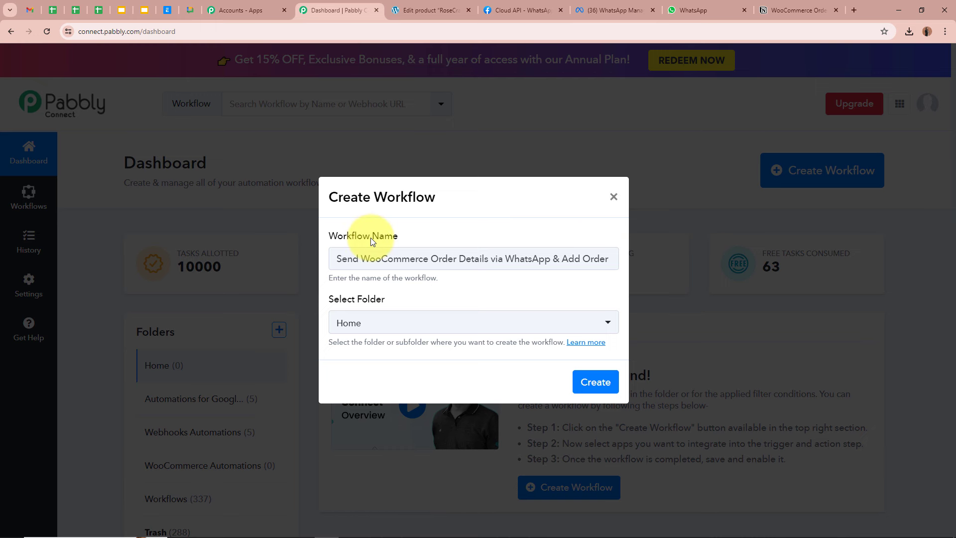
# File it in the WooCommerce Automations folder and create the workflow
pyautogui.click(406, 322)
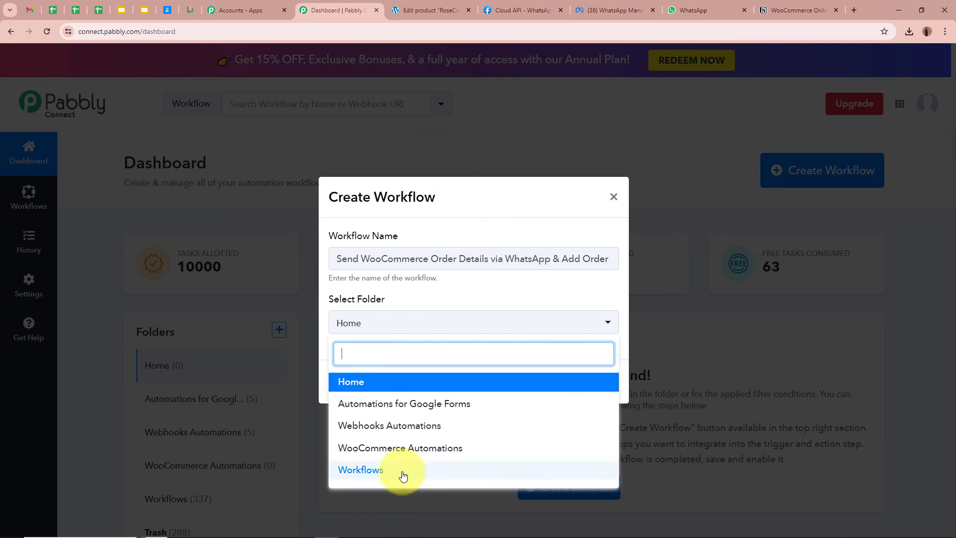
pyautogui.click(401, 450)
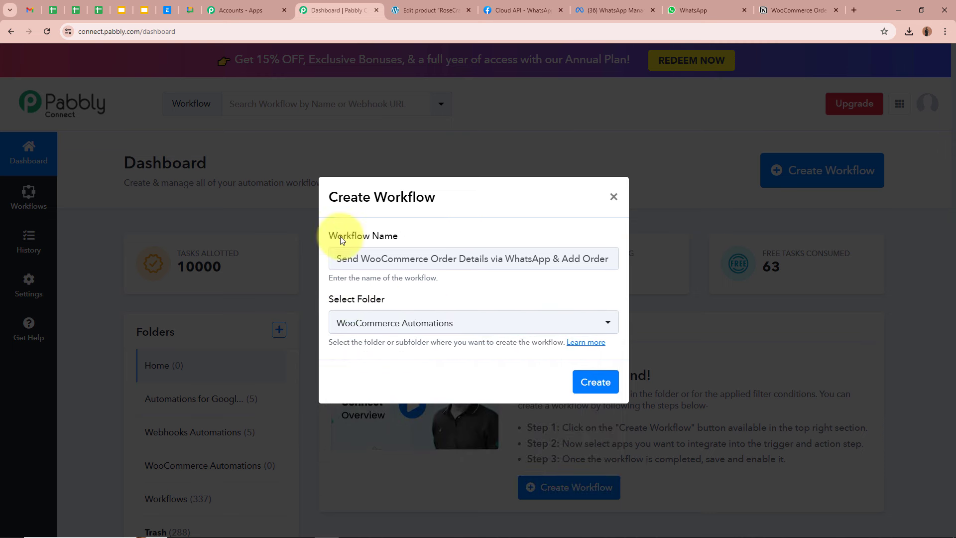
pyautogui.moveTo(341, 260); pyautogui.dragTo(544, 259)
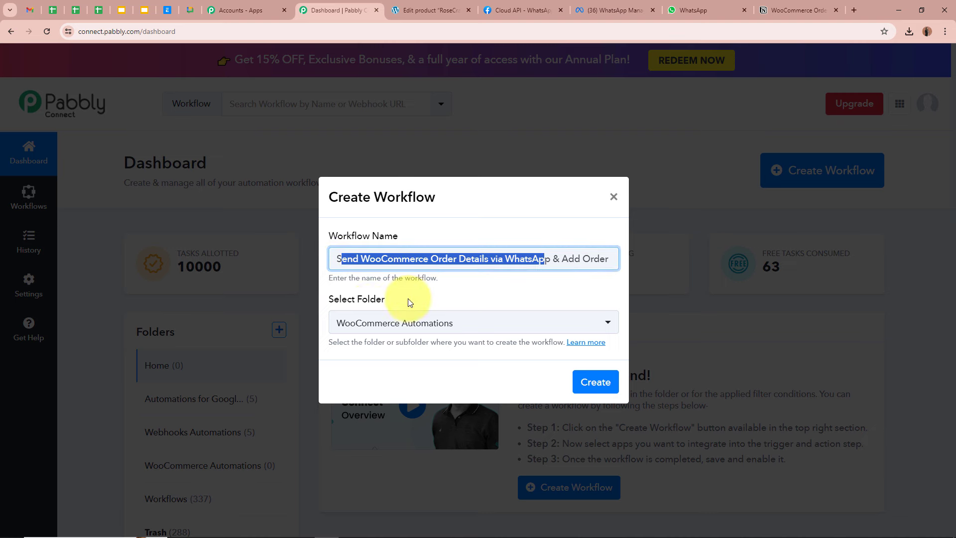
pyautogui.click(592, 387)
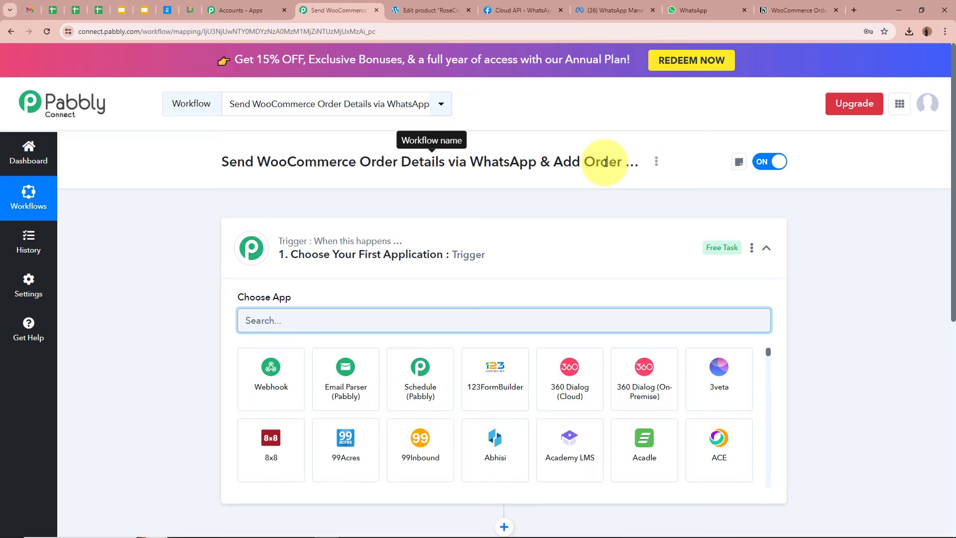
# Set the trigger app to WooCommerce with the New Order Created event
pyautogui.click(593, 246)
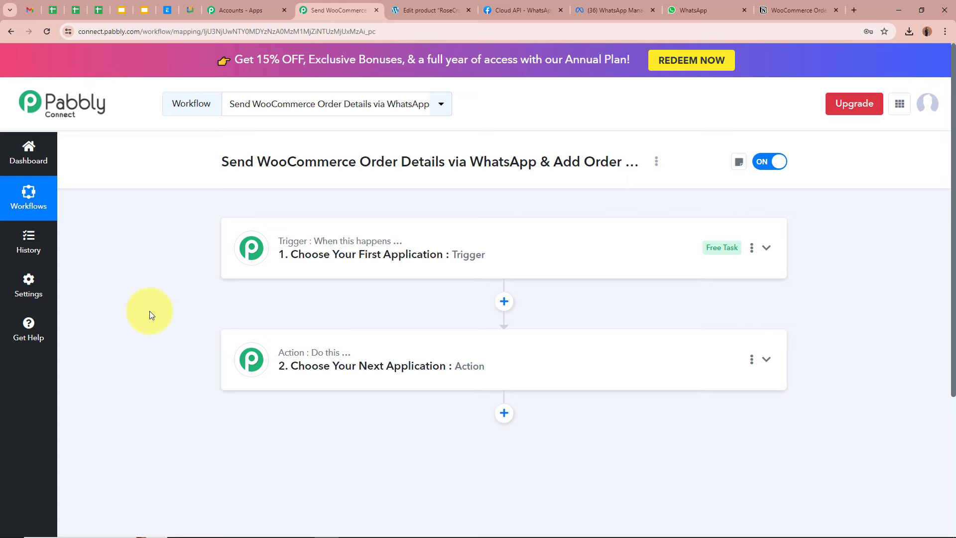
pyautogui.click(765, 247)
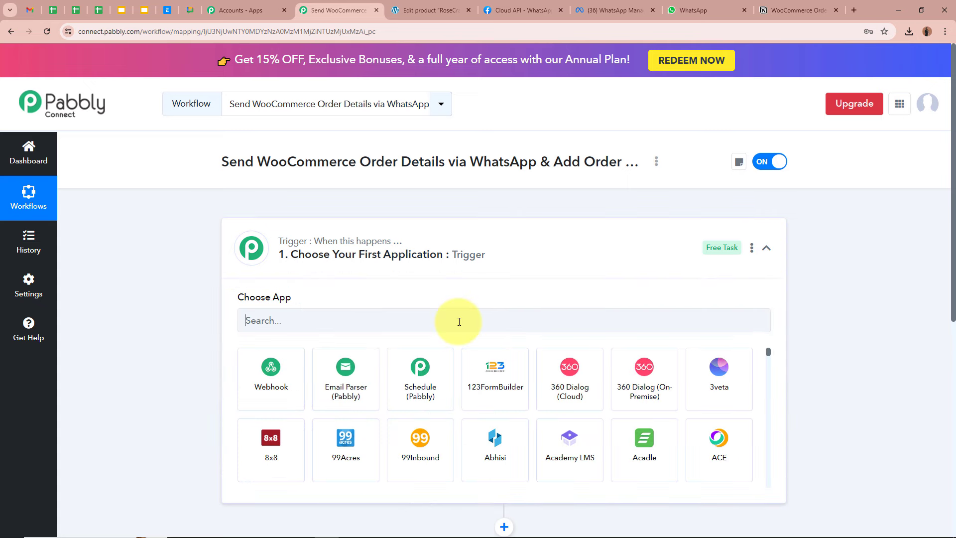
pyautogui.click(459, 321)
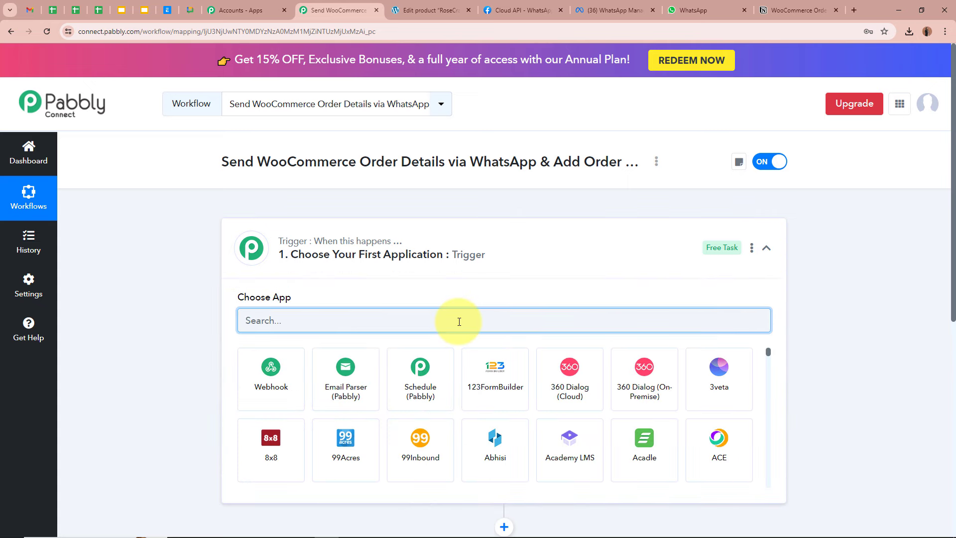
pyautogui.write('Woo')
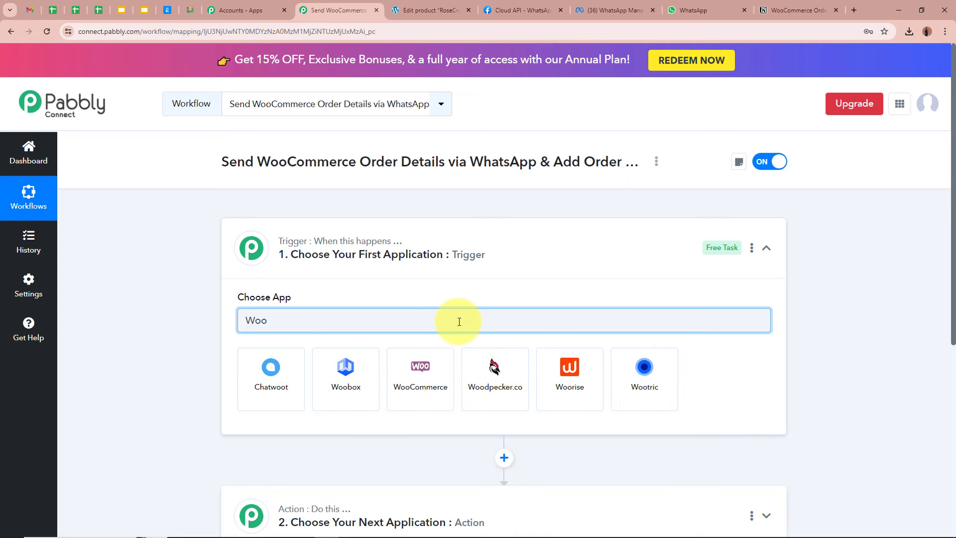
pyautogui.click(438, 385)
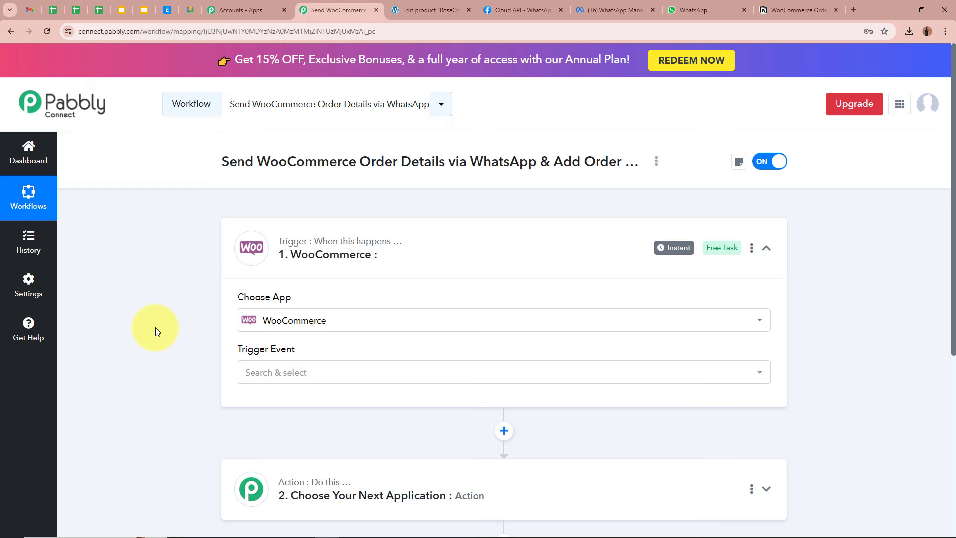
pyautogui.scroll(-1, 156, 327)
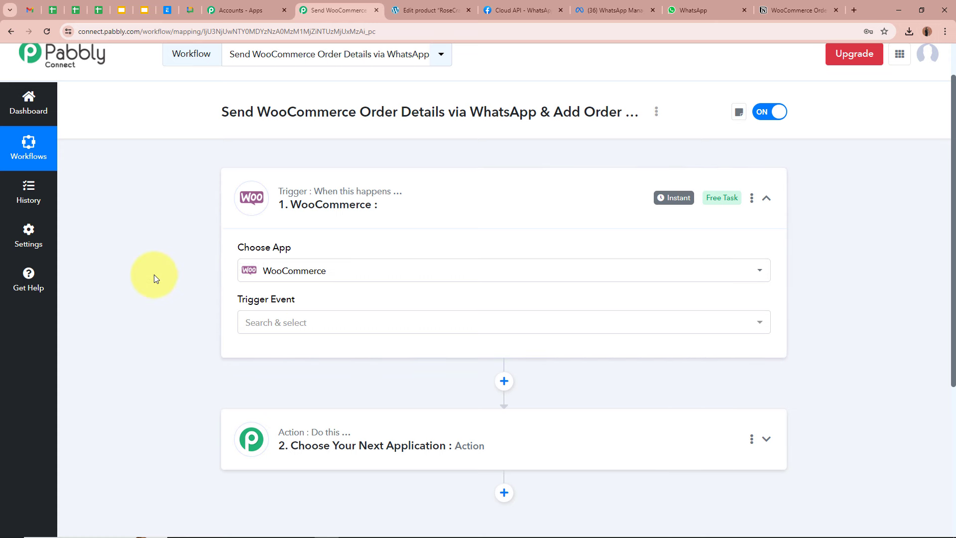
pyautogui.click(317, 323)
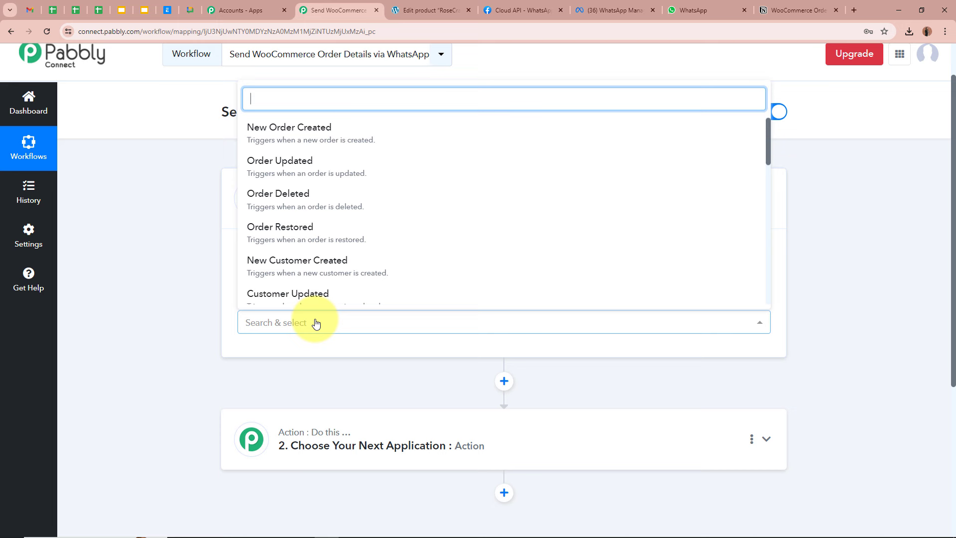
pyautogui.click(328, 135)
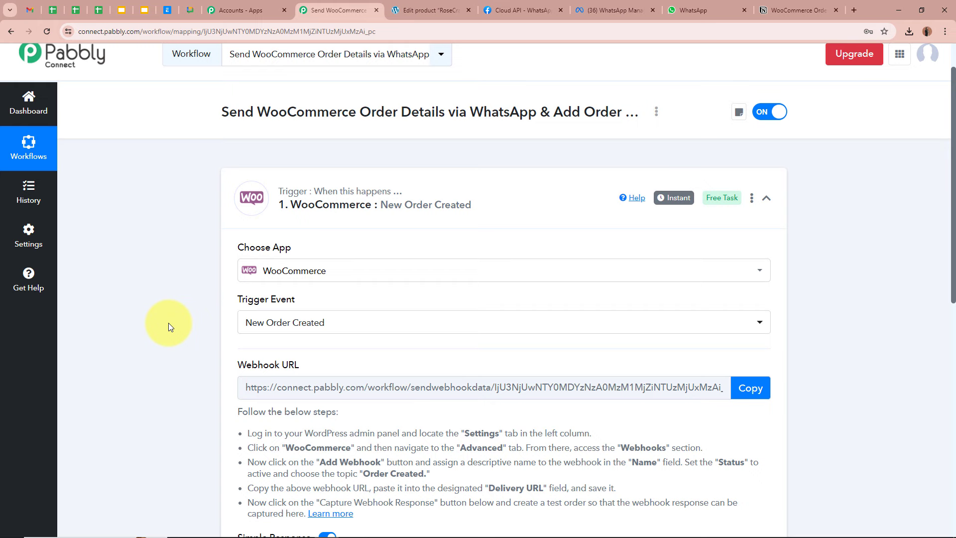
# Copy the WooCommerce trigger's webhook URL and switch to the WordPress admin
pyautogui.scroll(-1, 168, 322)
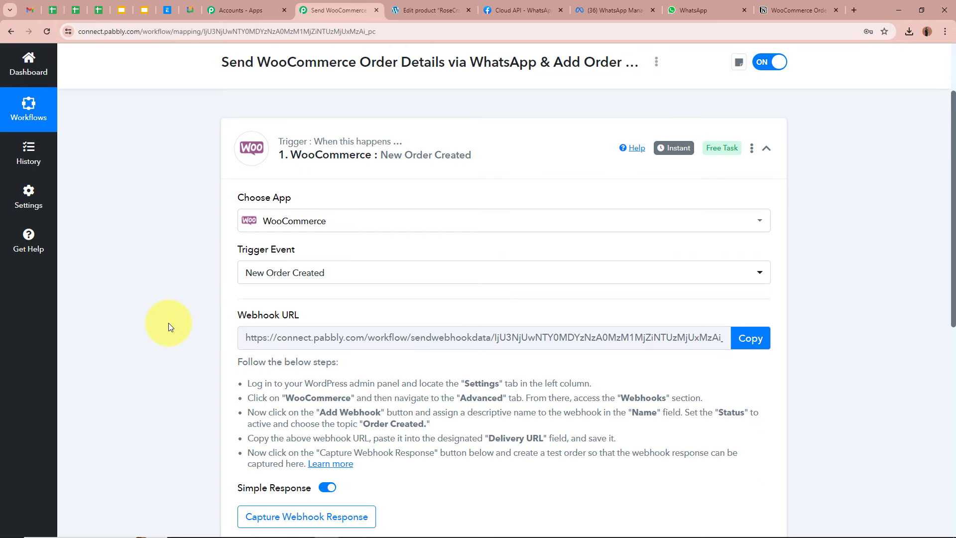
pyautogui.scroll(-1, 176, 295)
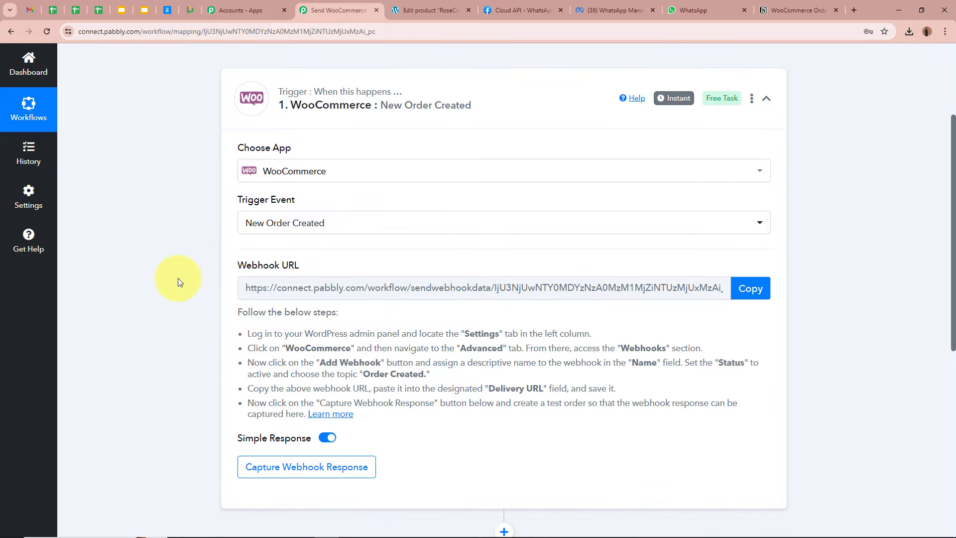
pyautogui.moveTo(239, 313); pyautogui.dragTo(349, 391)
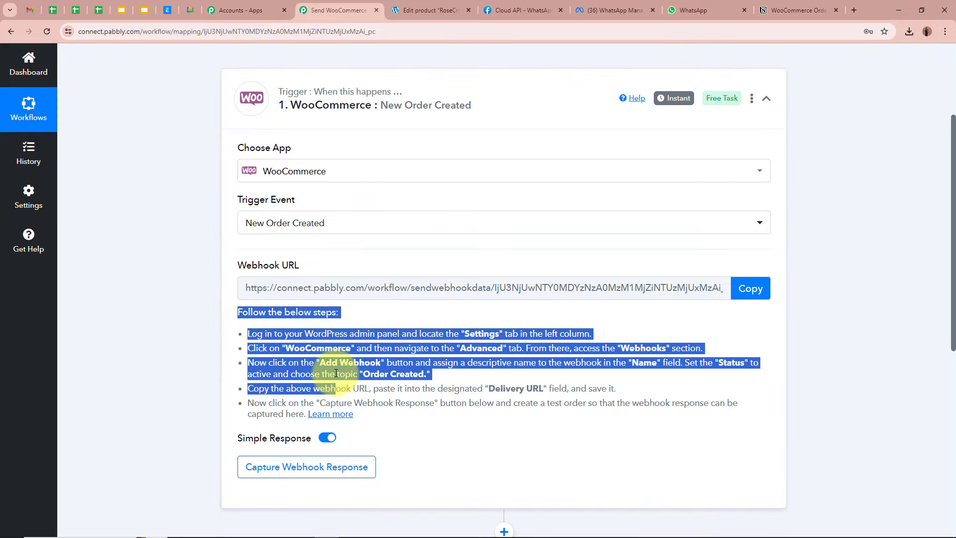
pyautogui.click(173, 332)
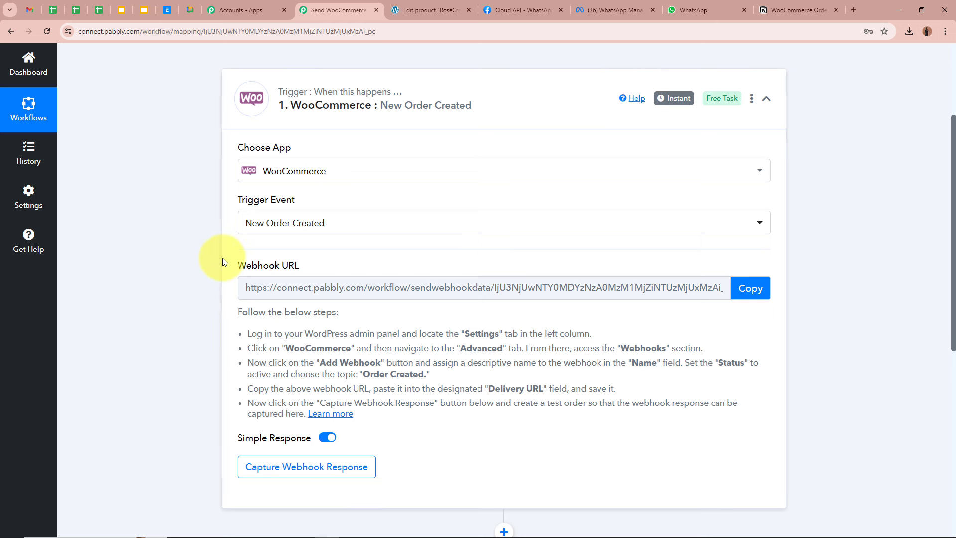
pyautogui.click(751, 289)
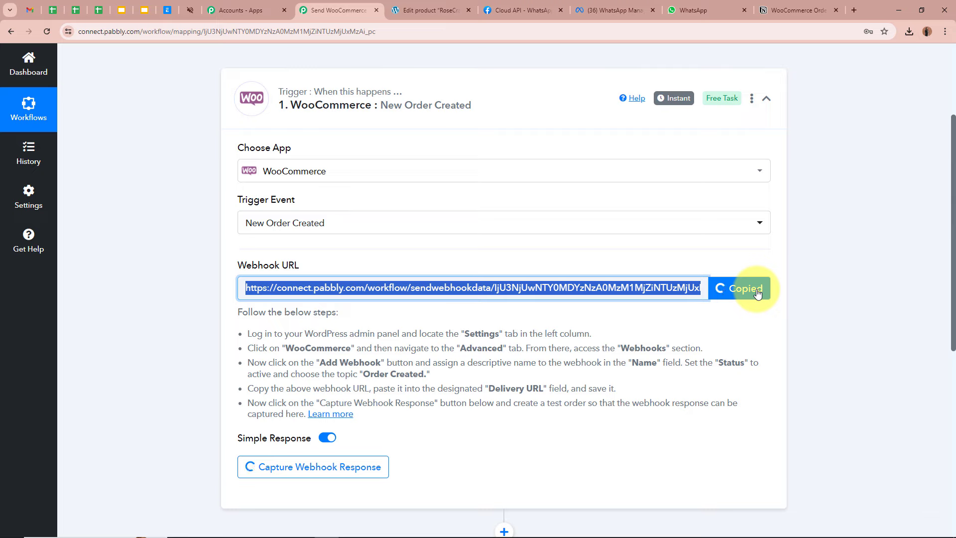
pyautogui.scroll(3, 149, 272)
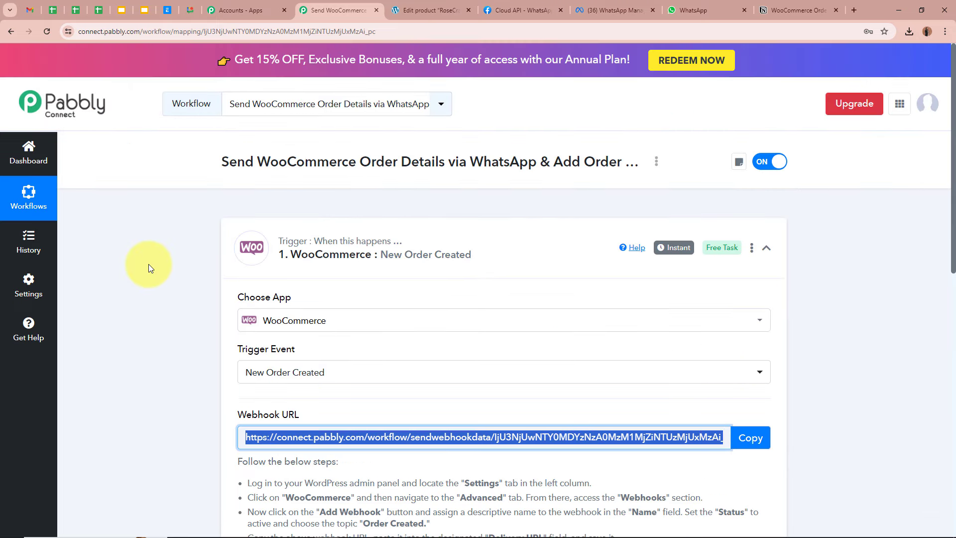
pyautogui.click(418, 7)
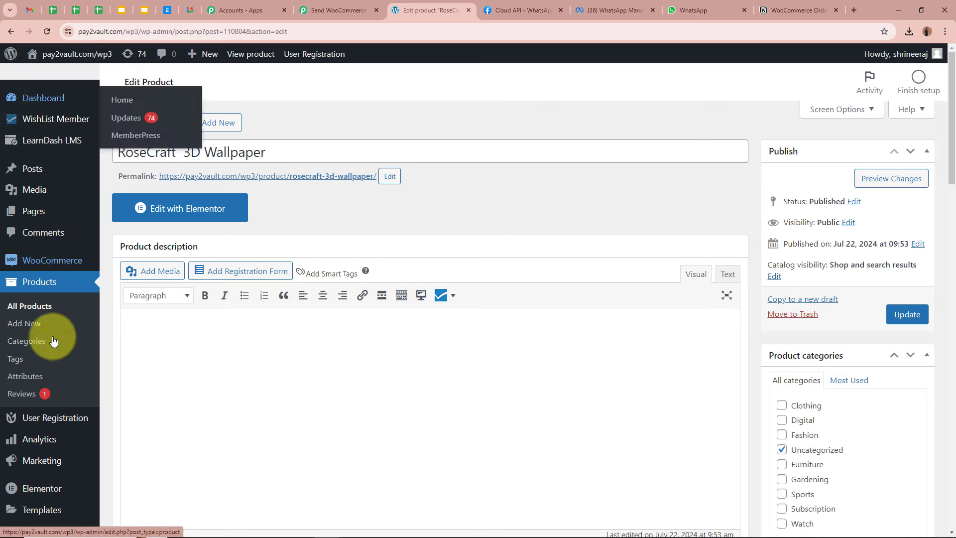
# Go to WooCommerce Settings > Advanced > Webhooks and begin adding a webhook
pyautogui.moveTo(47, 264)
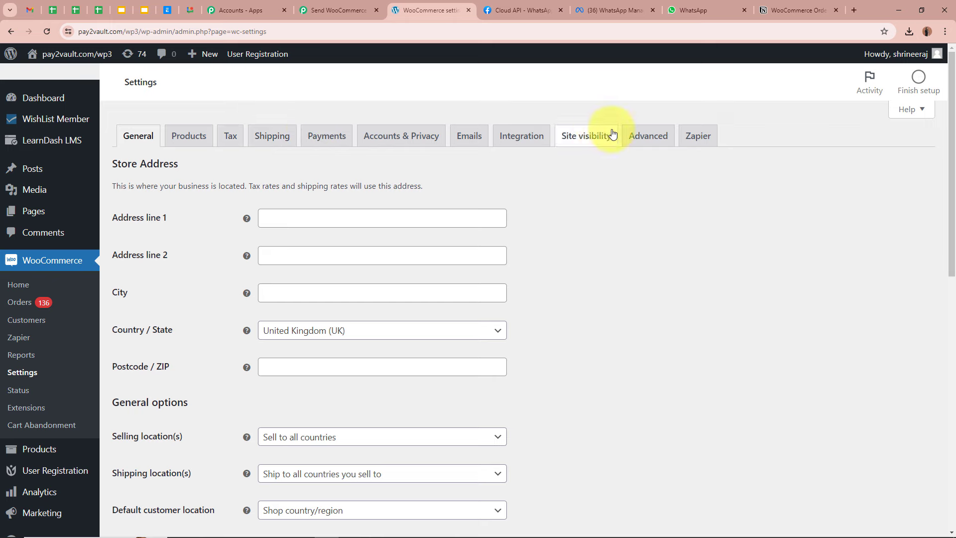
pyautogui.click(640, 135)
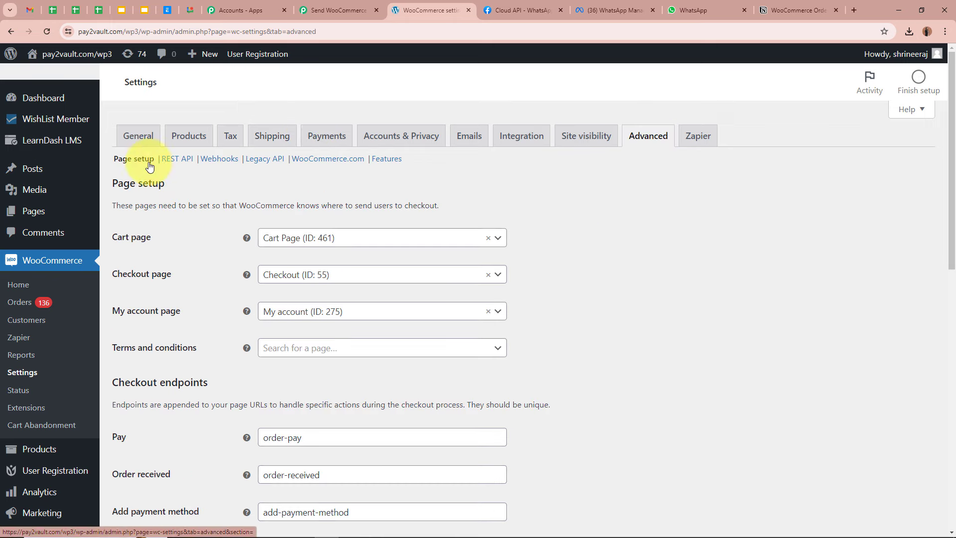
pyautogui.click(221, 160)
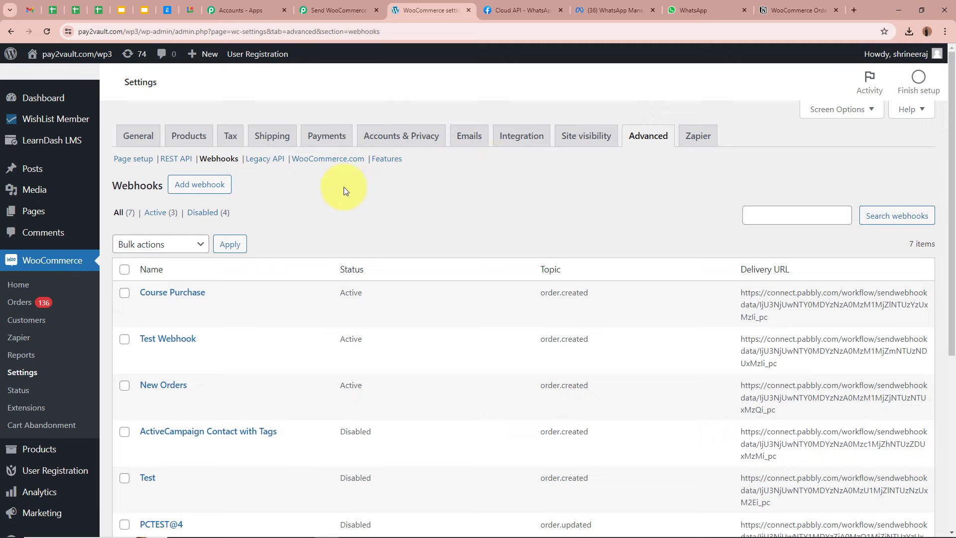
pyautogui.click(194, 185)
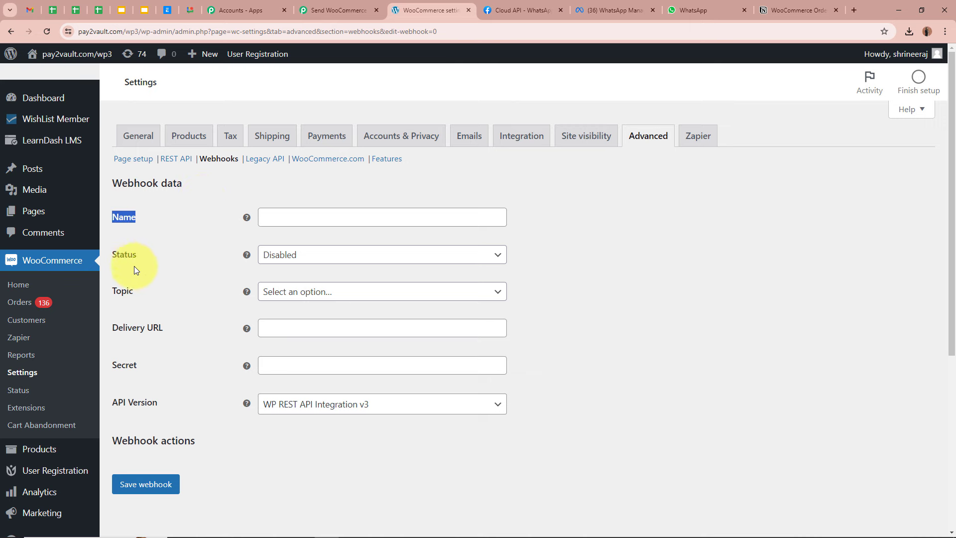
# Name the webhook Dummy Webhook, set it Active, and choose the Order created topic
pyautogui.click(345, 214)
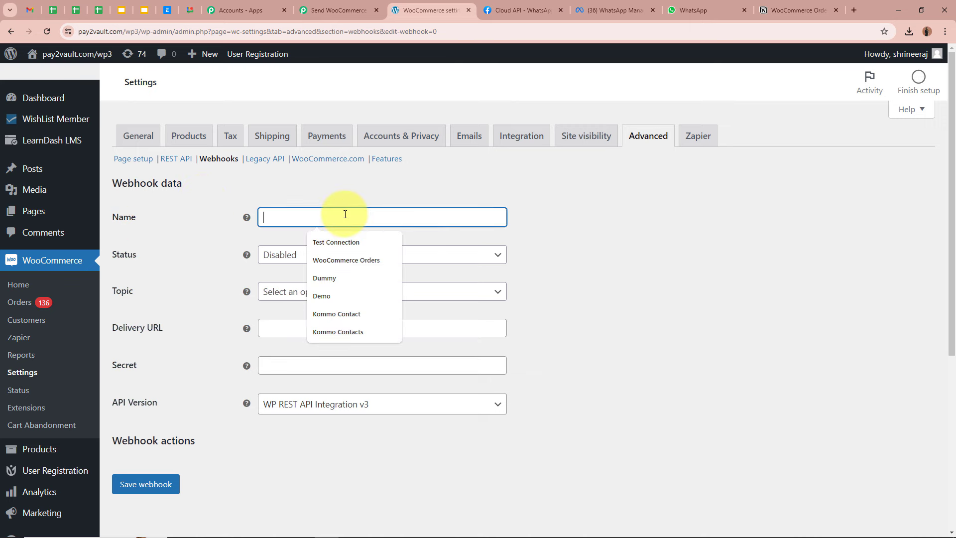
pyautogui.write('T')
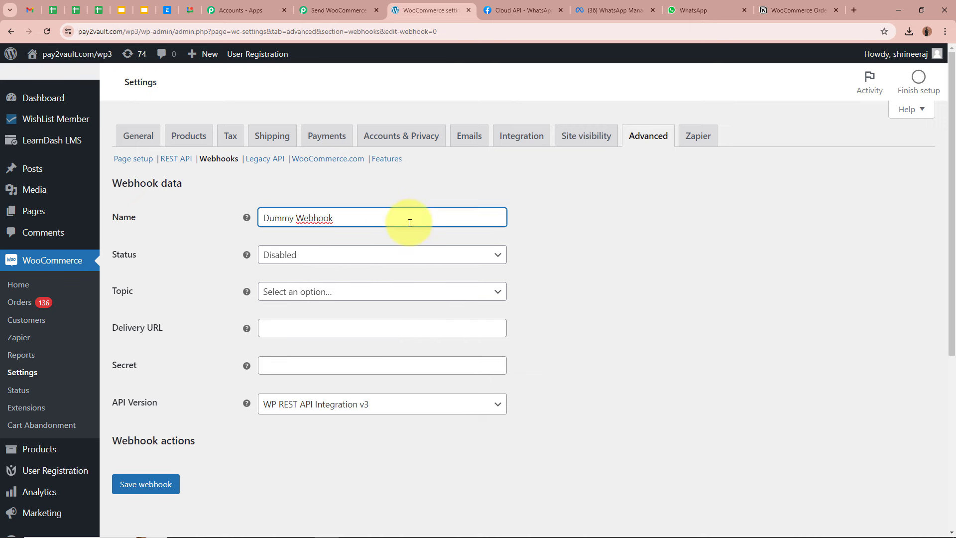
pyautogui.click(336, 255)
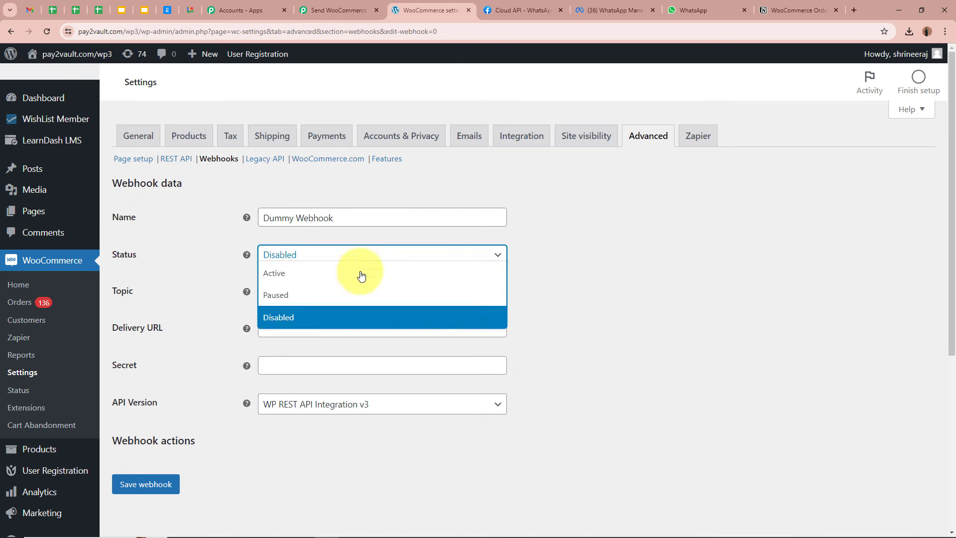
pyautogui.click(360, 273)
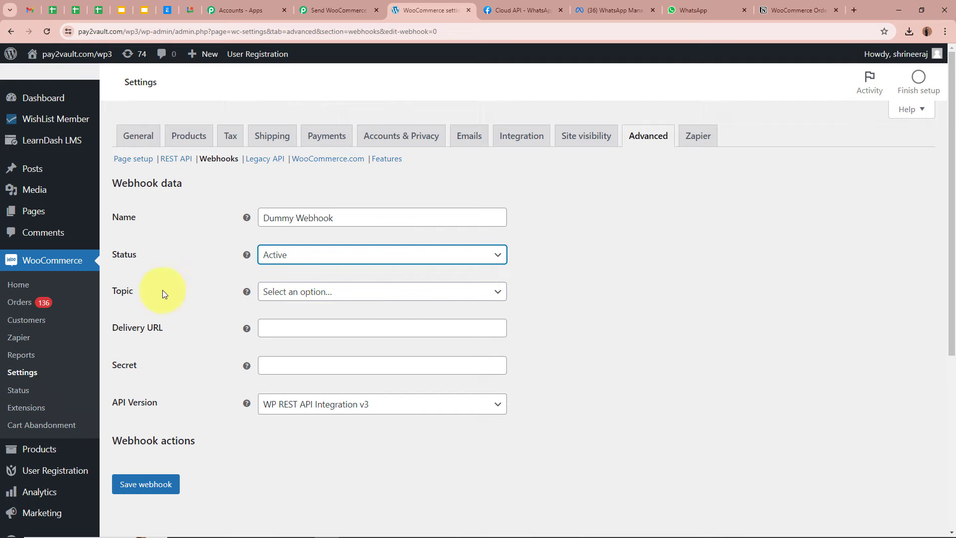
pyautogui.click(375, 293)
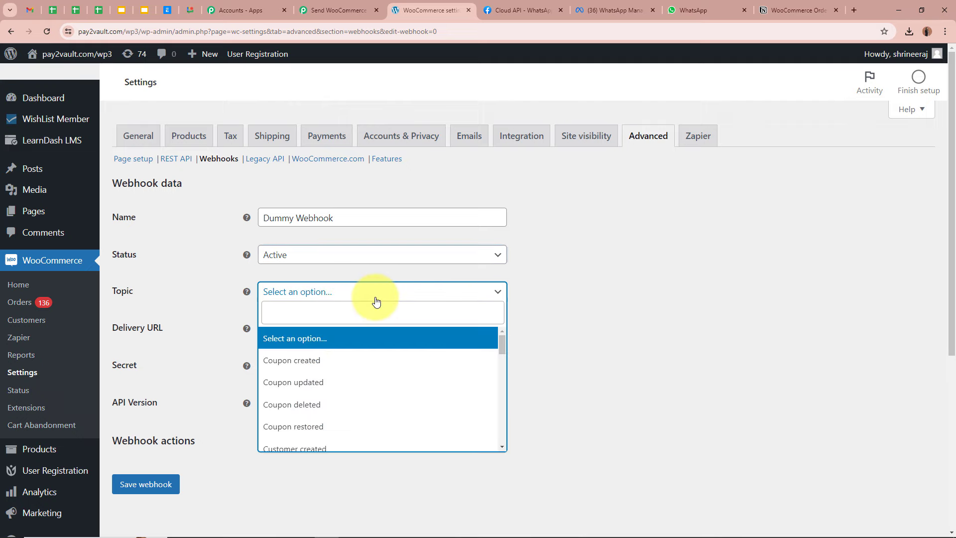
pyautogui.click(336, 10)
pyautogui.click(161, 353)
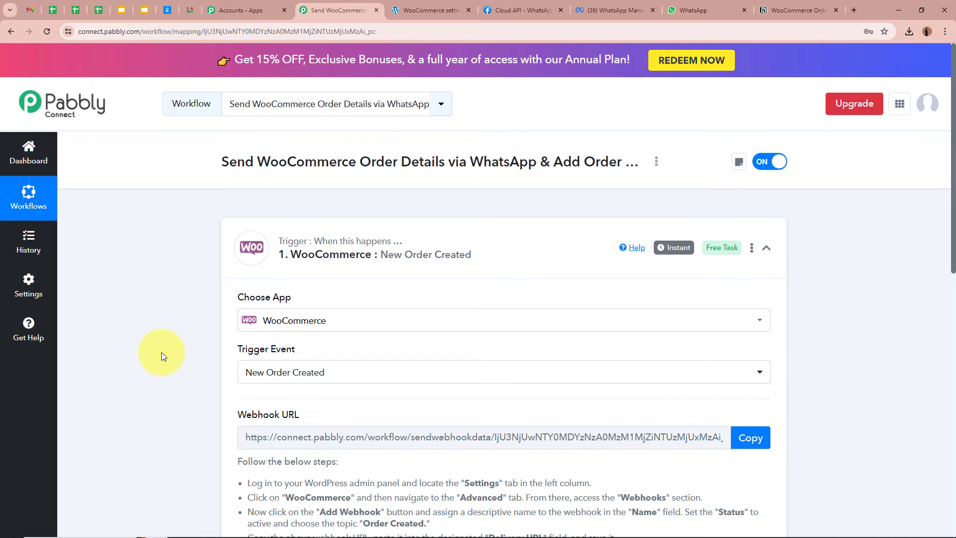
pyautogui.click(431, 10)
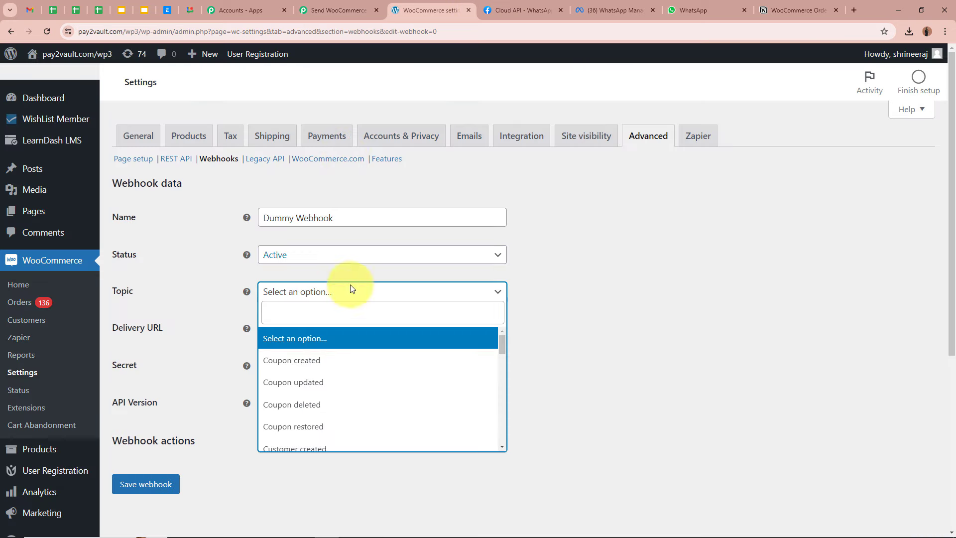
pyautogui.click(350, 311)
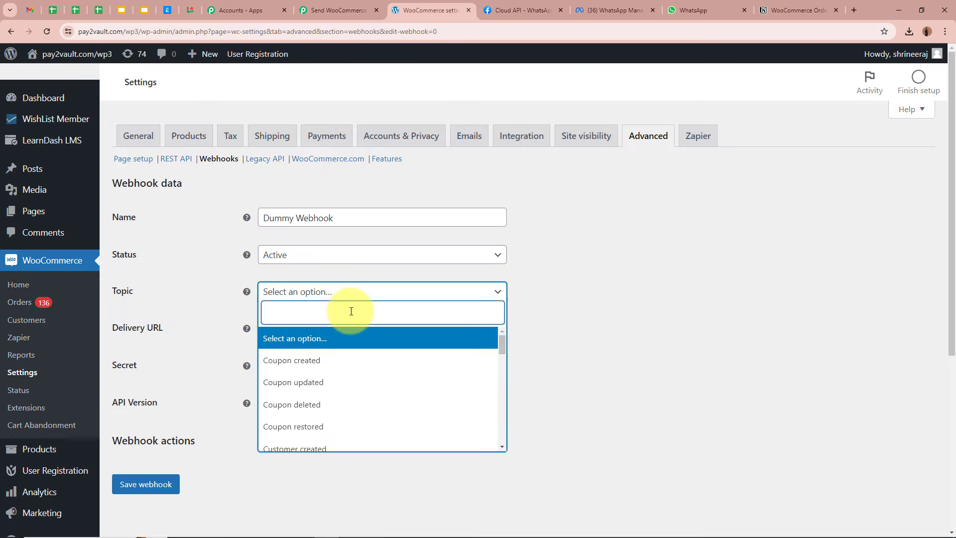
pyautogui.write('Or')
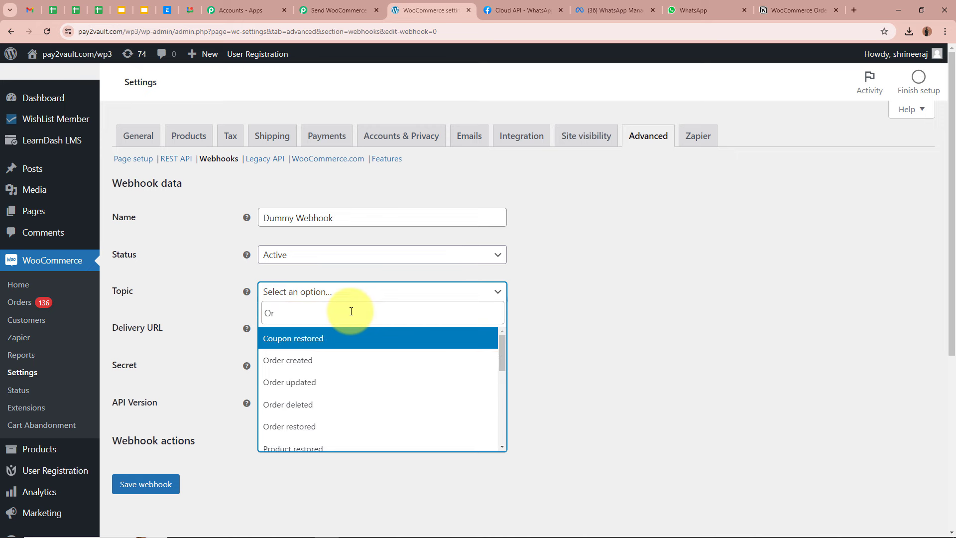
pyautogui.write('der')
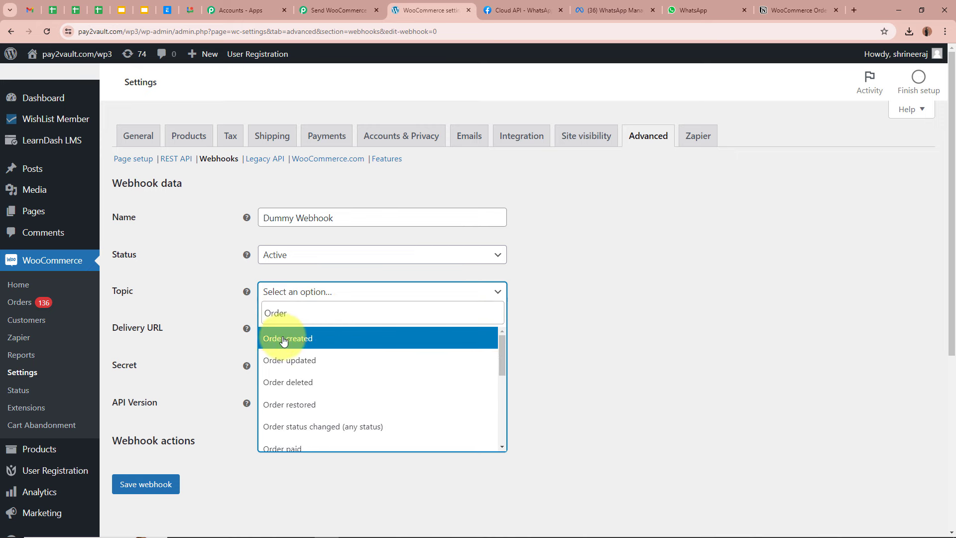
pyautogui.click(349, 337)
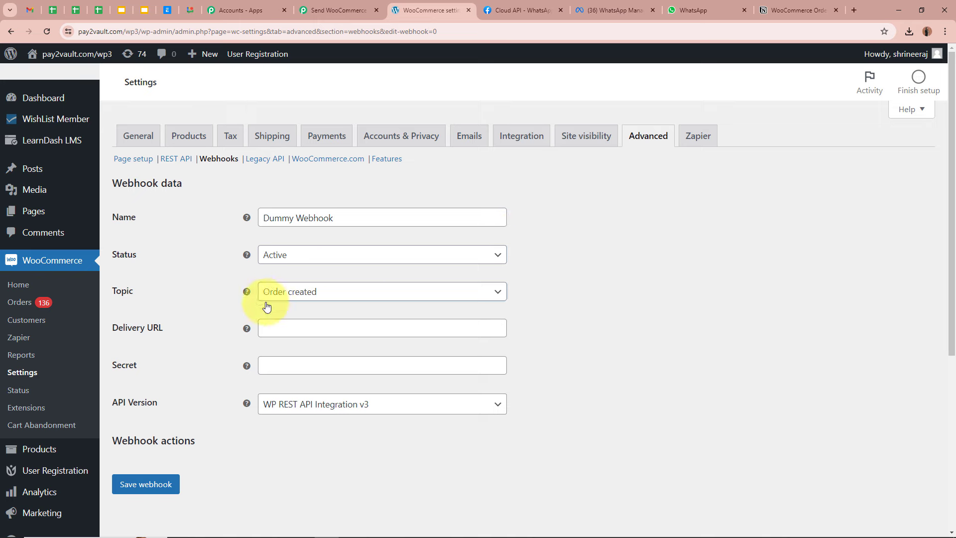
# Paste the Pabbly URL as delivery URL, add a secret, keep API v3, and save
pyautogui.scroll(-1, 208, 289)
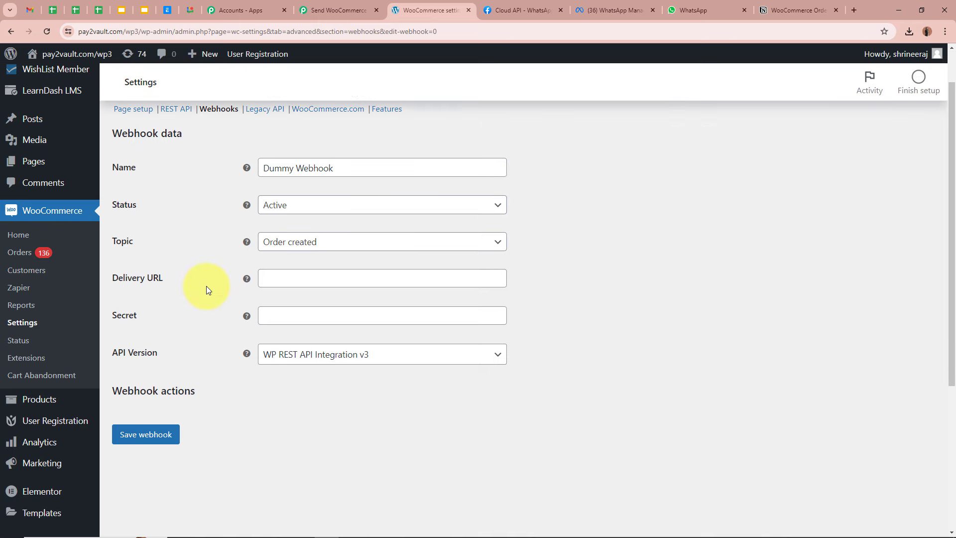
pyautogui.click(360, 284)
pyautogui.hotkey('ctrl', 'v')
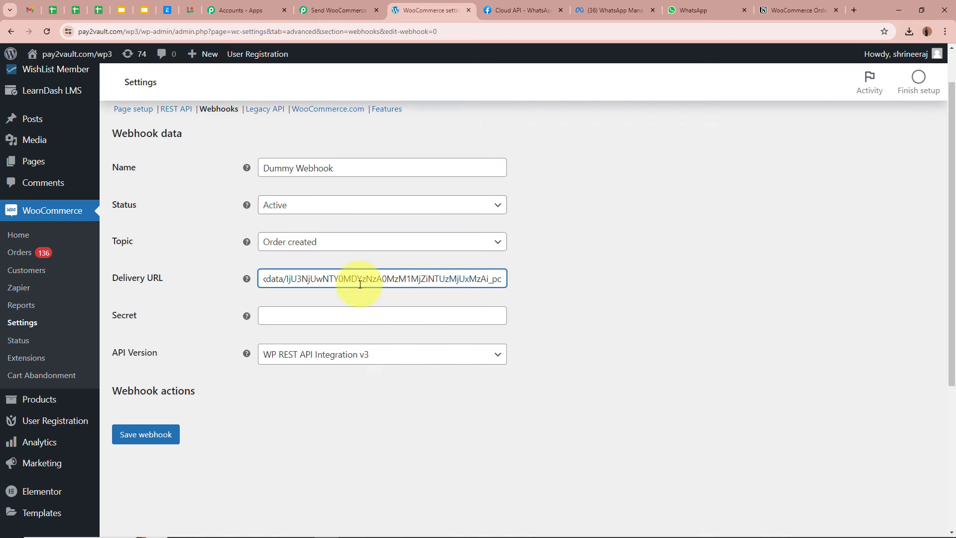
pyautogui.click(693, 284)
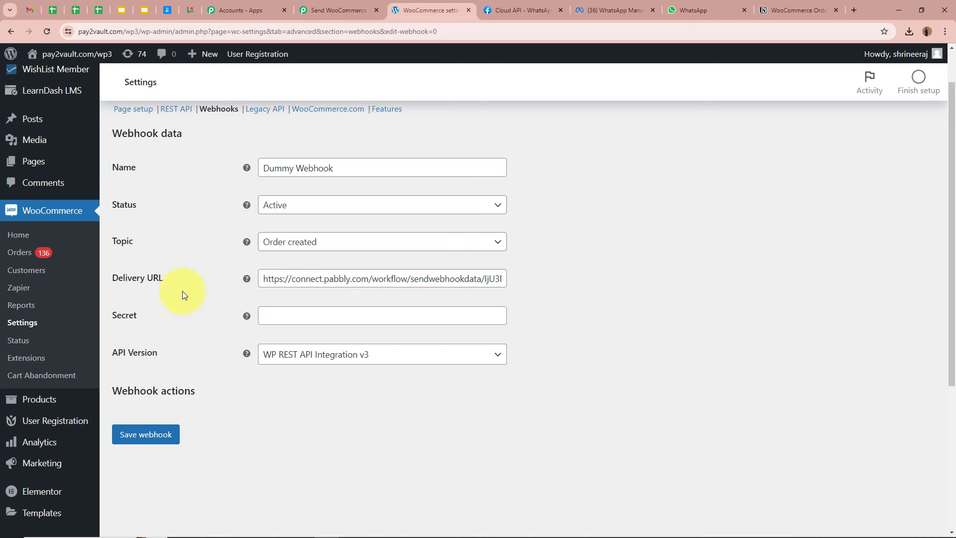
pyautogui.click(336, 321)
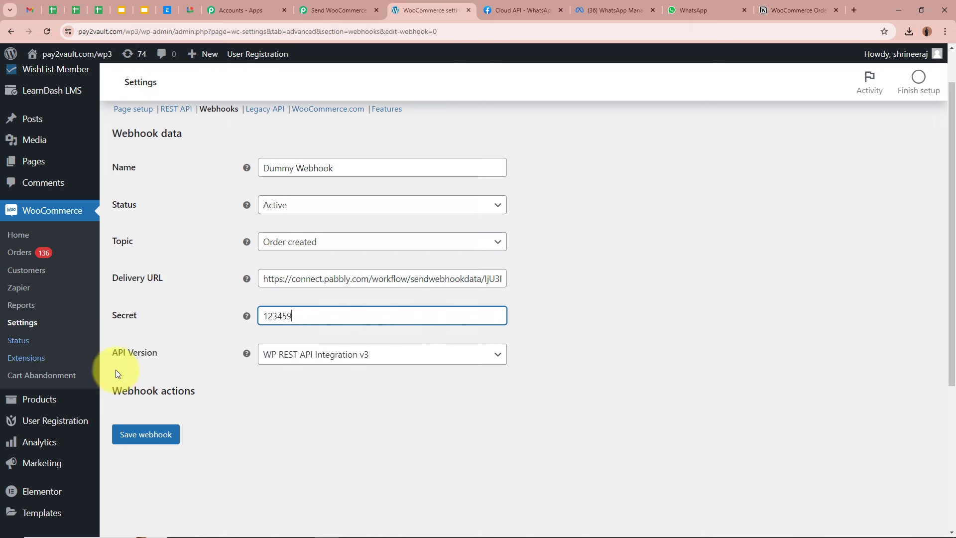
pyautogui.click(345, 356)
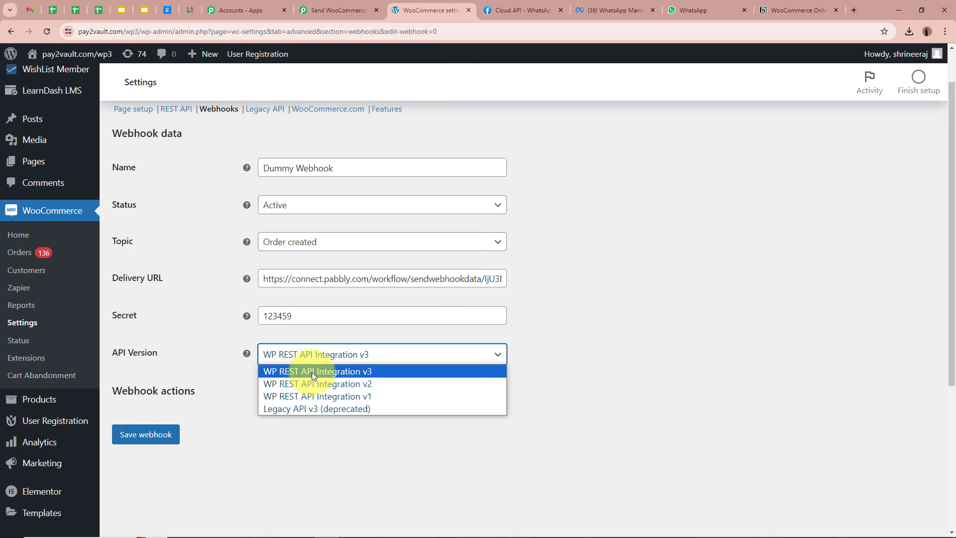
pyautogui.click(601, 374)
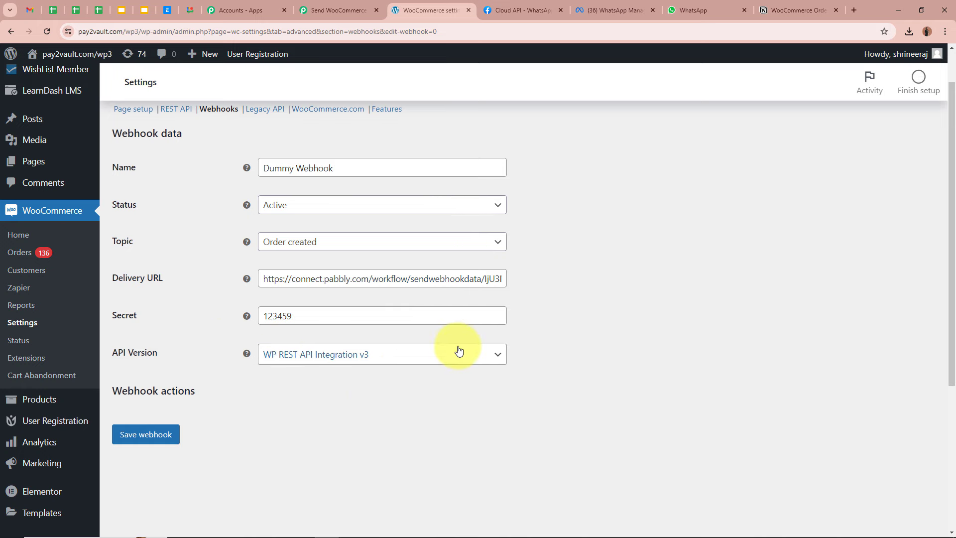
pyautogui.scroll(1, 460, 351)
pyautogui.scroll(-1, 458, 349)
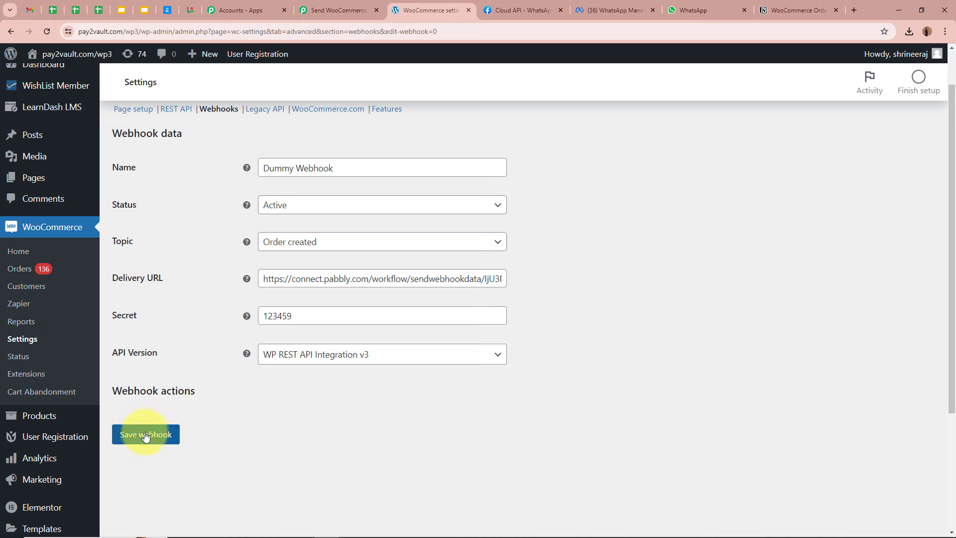
pyautogui.click(130, 434)
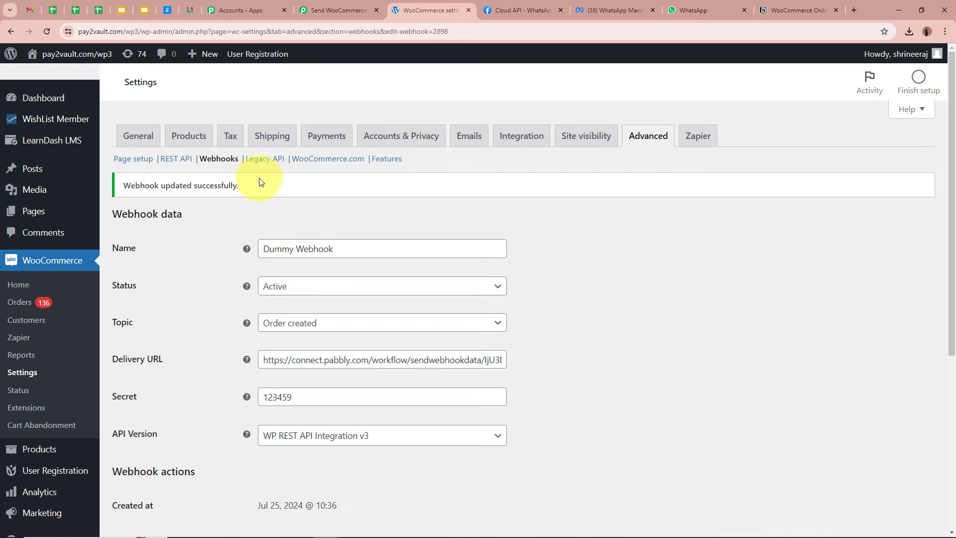
# Check the Dummy Webhook in the webhooks list, then return to the Pabbly workflow
pyautogui.moveTo(119, 186); pyautogui.dragTo(321, 188)
pyautogui.click(223, 159)
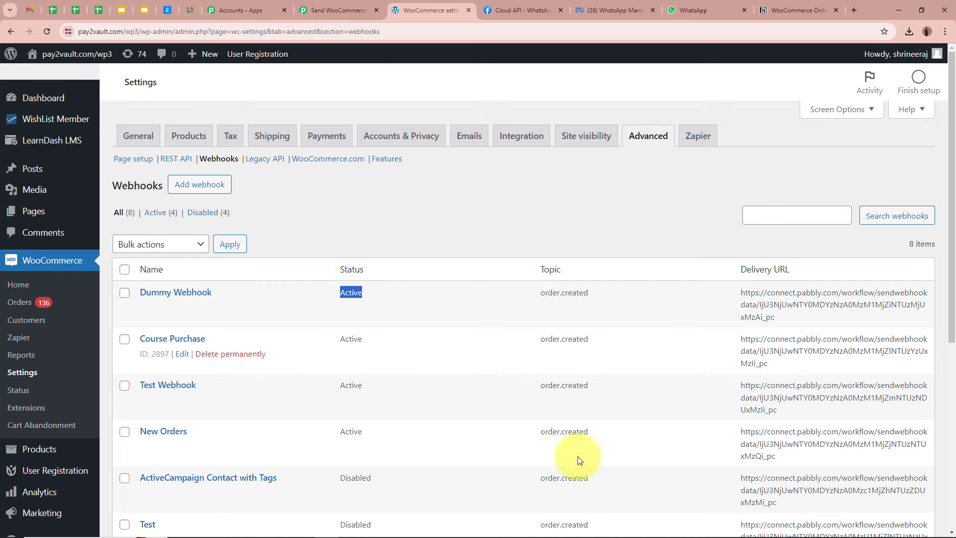
pyautogui.click(454, 296)
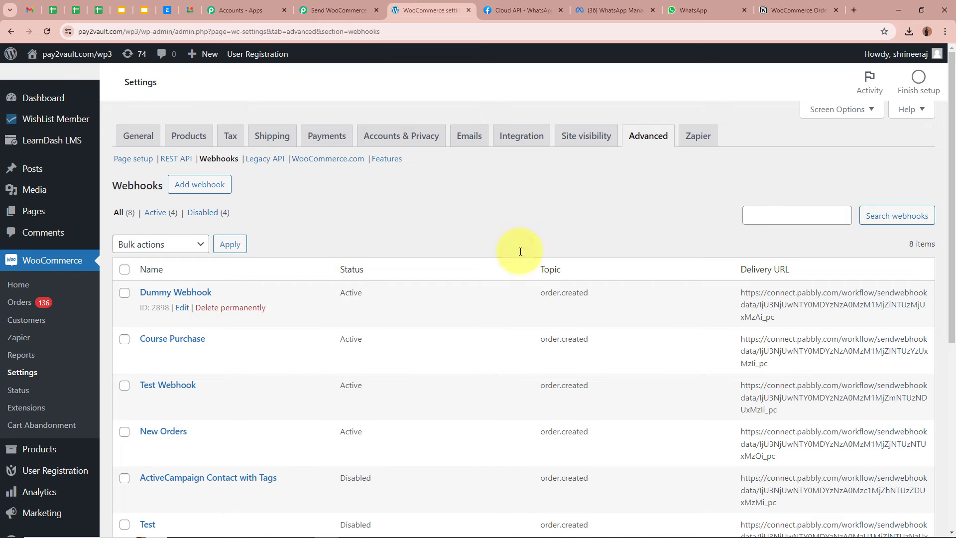
pyautogui.click(326, 10)
# Recapture the New Order Created trigger's webhook response, then go back to WooCommerce webhooks
pyautogui.scroll(-8, 202, 222)
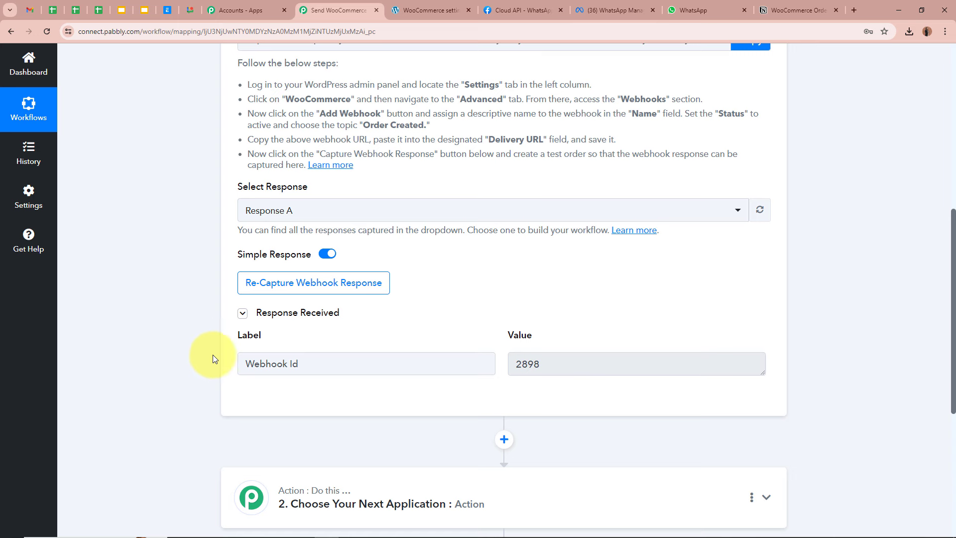
pyautogui.moveTo(246, 363); pyautogui.dragTo(455, 363)
pyautogui.click(56, 344)
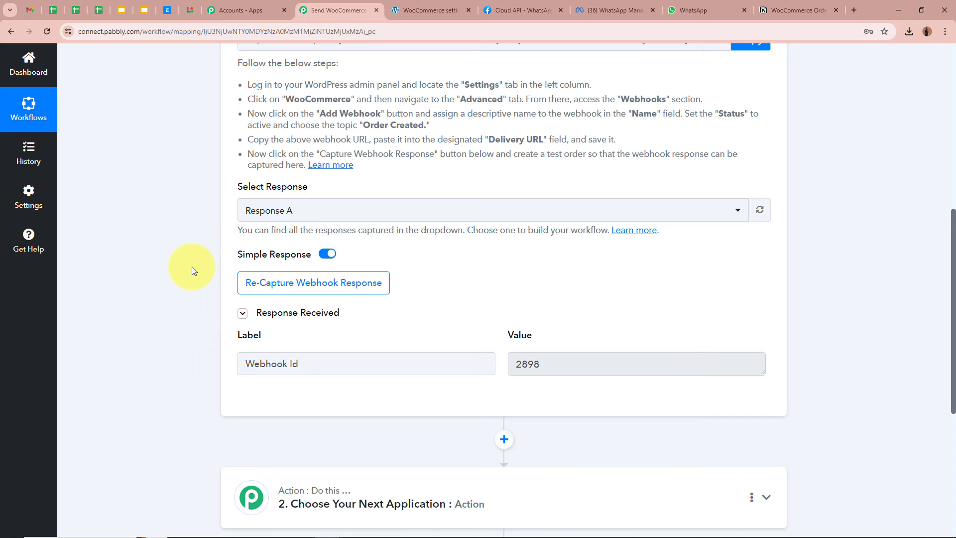
pyautogui.click(309, 281)
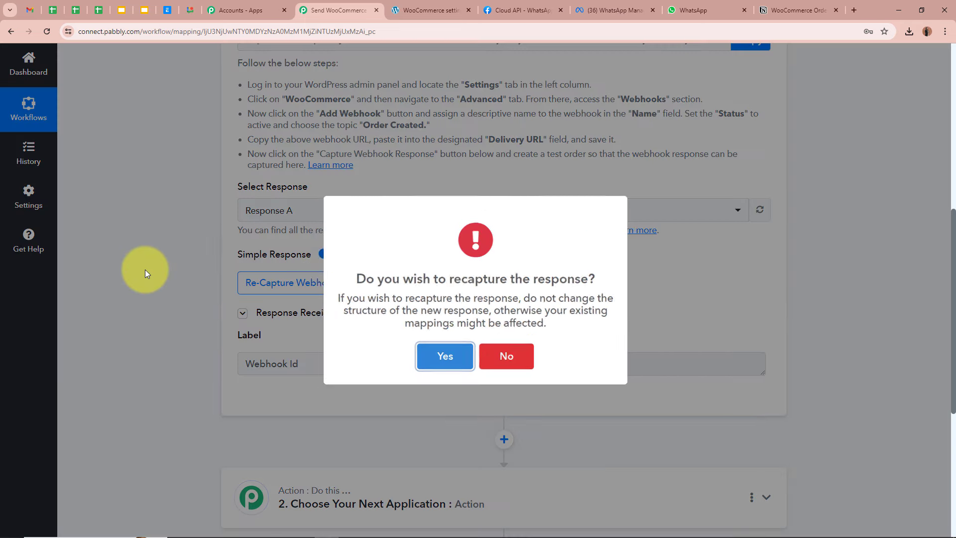
pyautogui.click(419, 352)
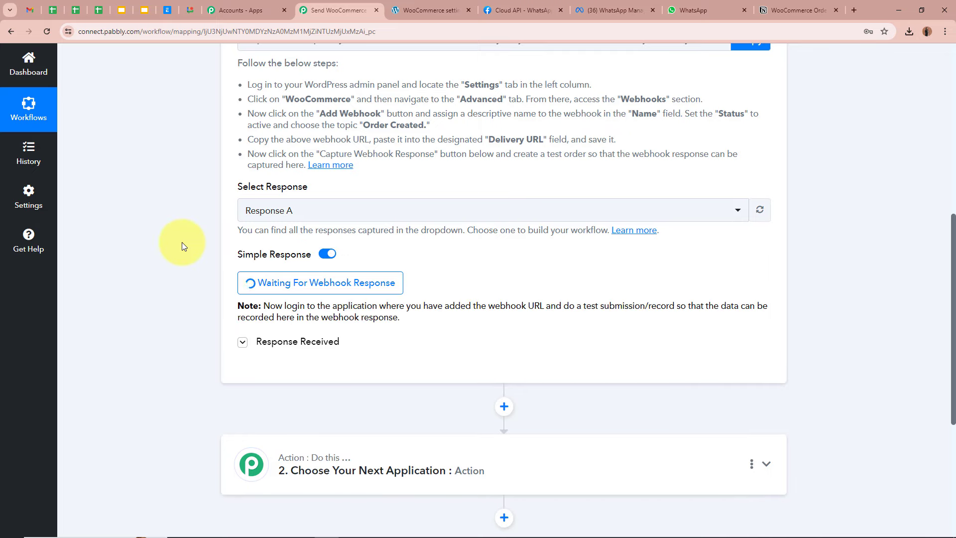
pyautogui.scroll(7, 181, 242)
pyautogui.scroll(1, 181, 242)
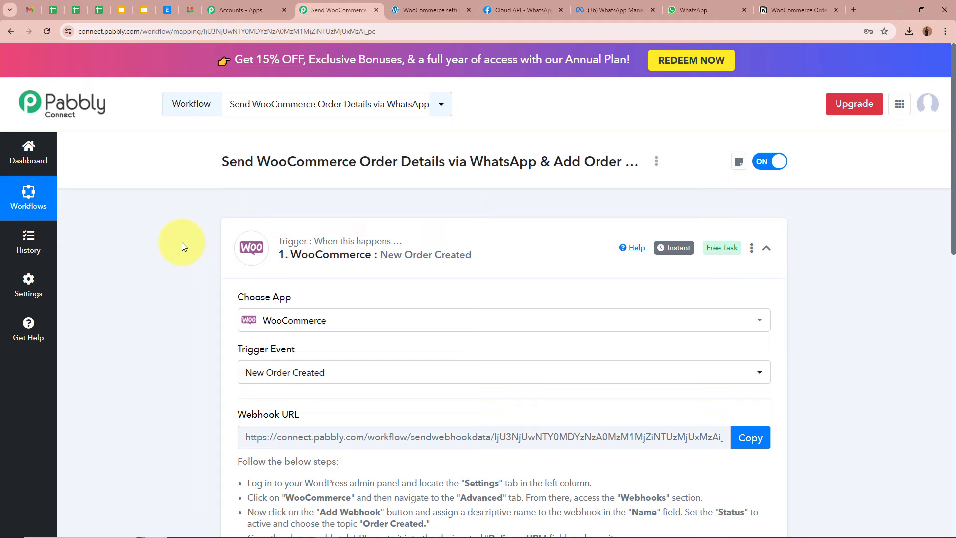
pyautogui.scroll(-7, 181, 242)
pyautogui.scroll(7, 181, 242)
pyautogui.scroll(-8, 182, 242)
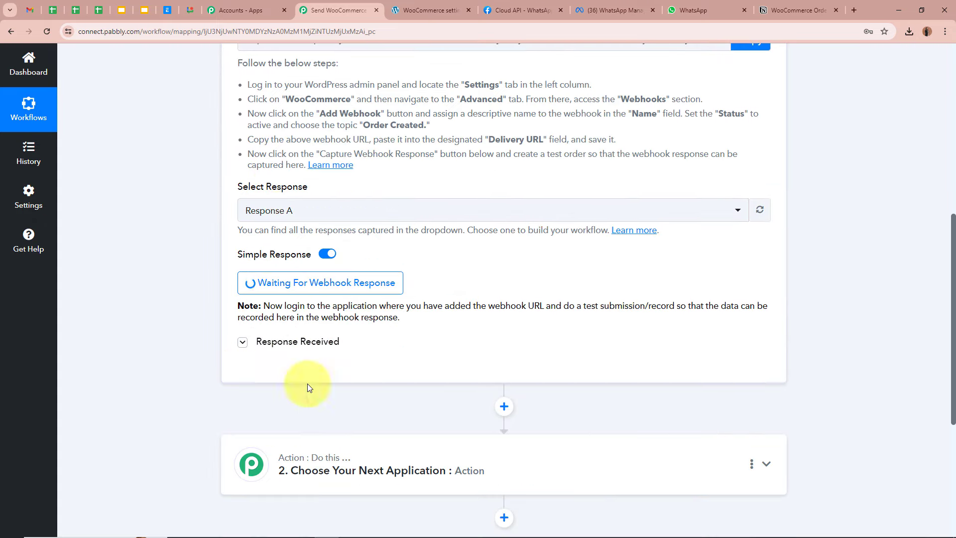
pyautogui.scroll(8, 216, 251)
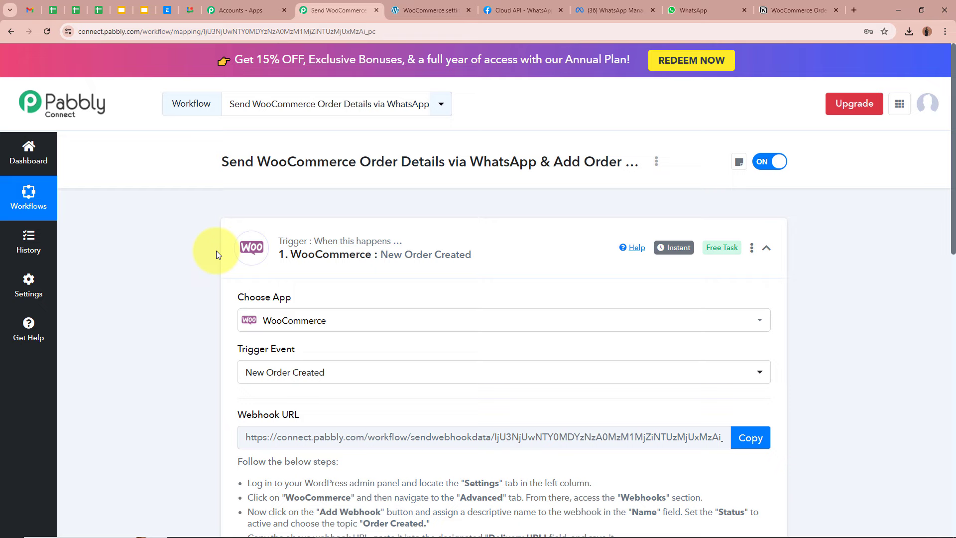
pyautogui.click(418, 4)
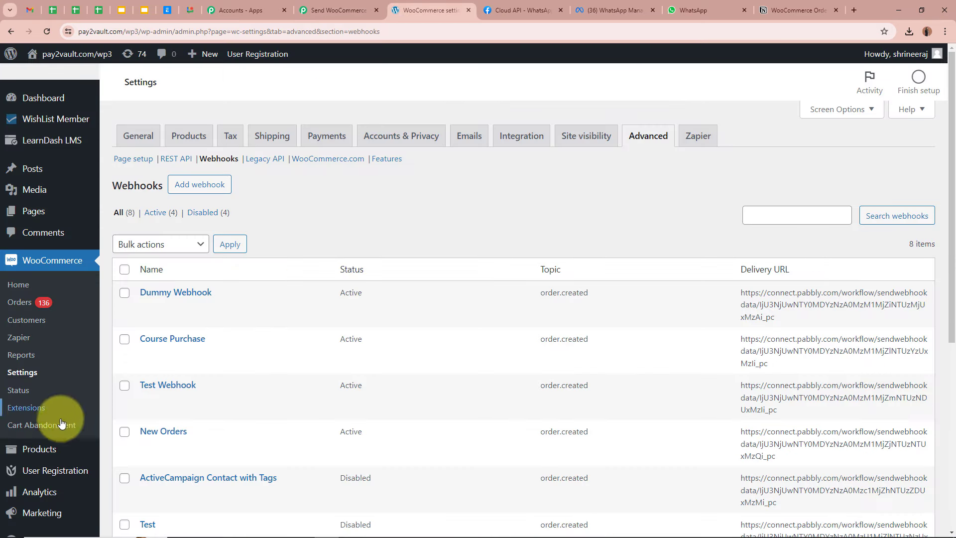
# Open the RoseCraft 3D Wallpaper store page from its product editor and add it to the cart
pyautogui.moveTo(24, 453)
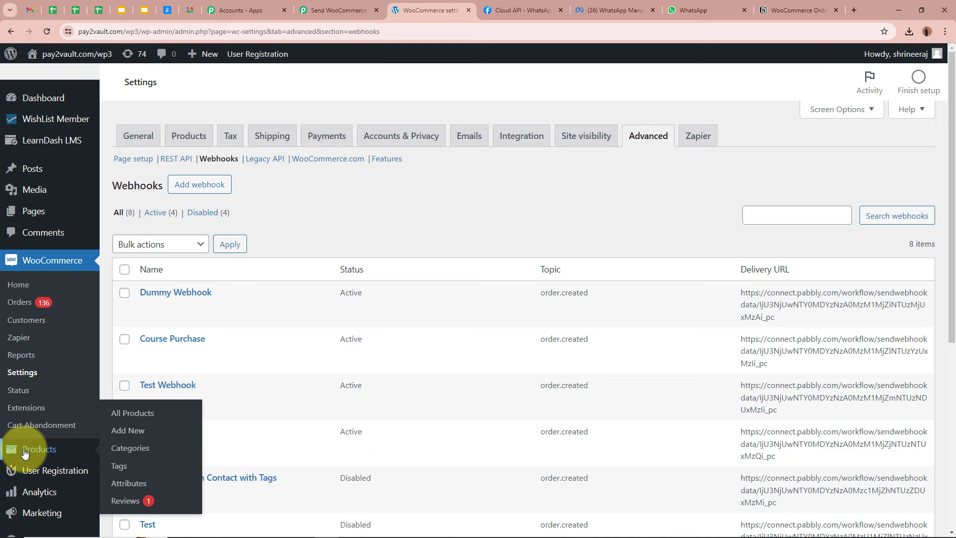
pyautogui.click(134, 419)
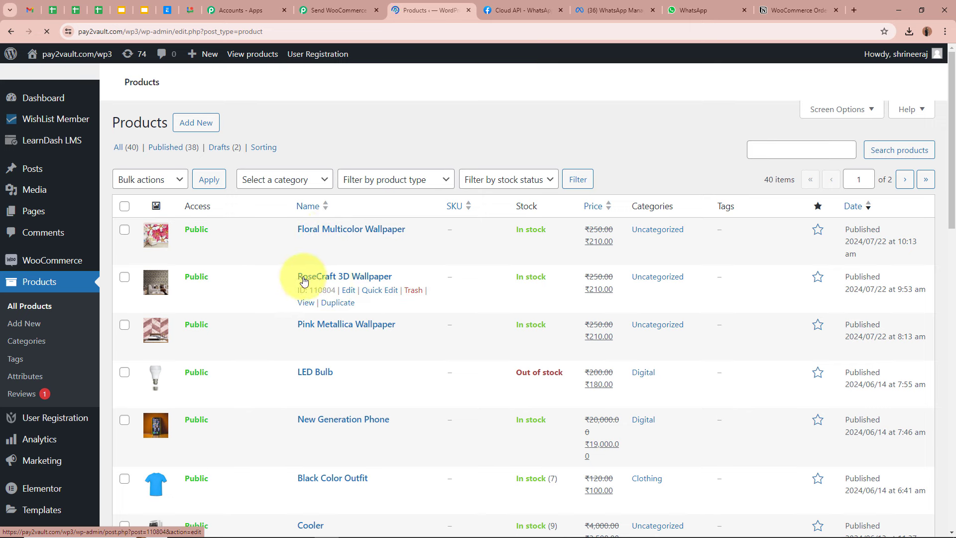
pyautogui.click(348, 290)
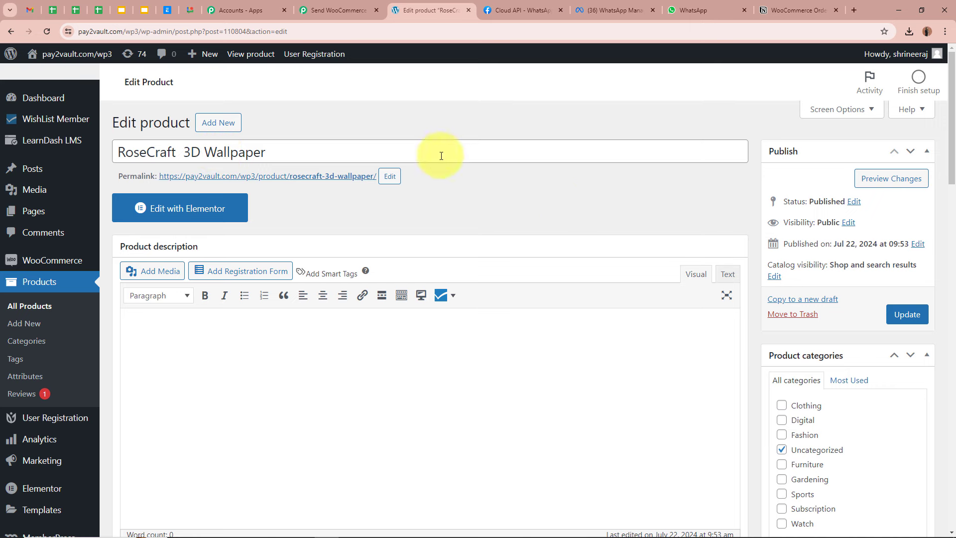
pyautogui.rightClick(276, 179)
pyautogui.click(316, 189)
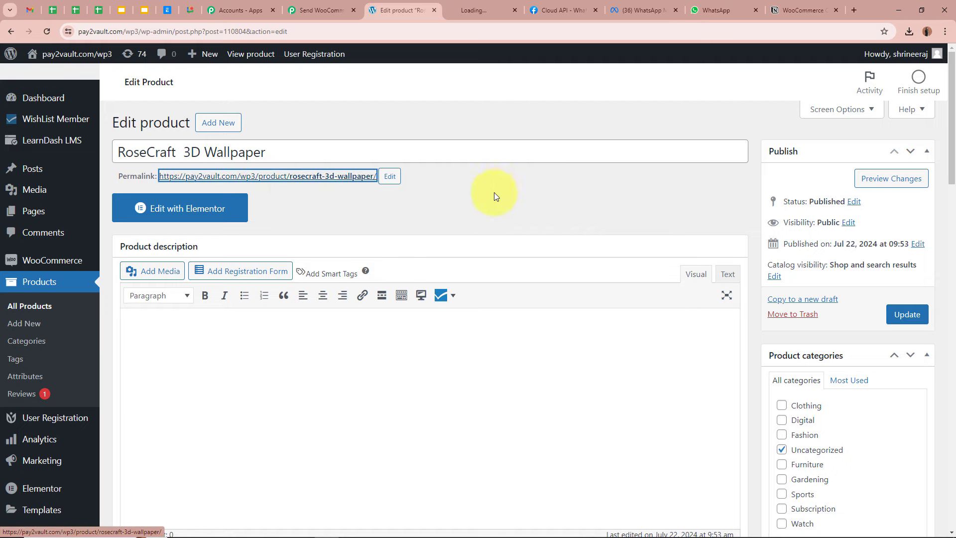
pyautogui.click(490, 9)
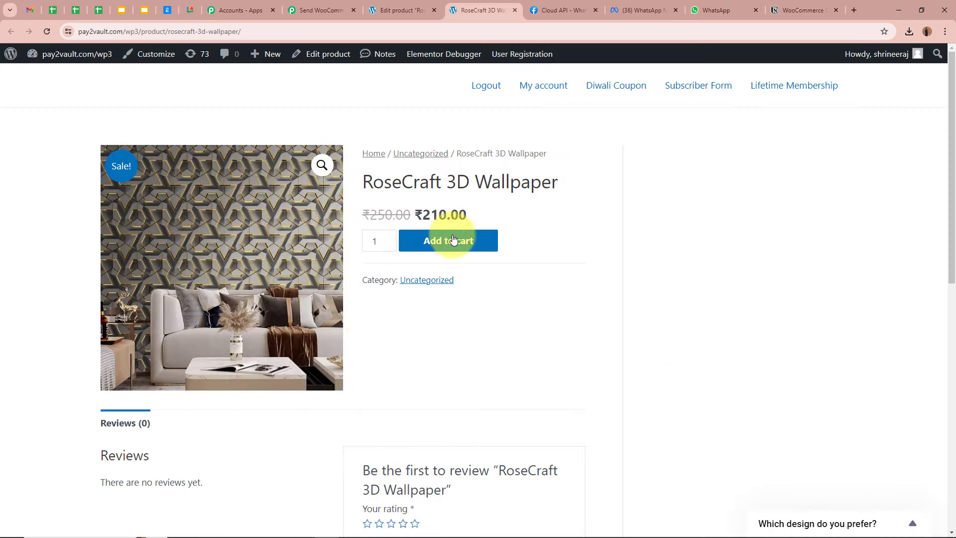
pyautogui.moveTo(356, 184); pyautogui.dragTo(565, 182)
pyautogui.click(569, 184)
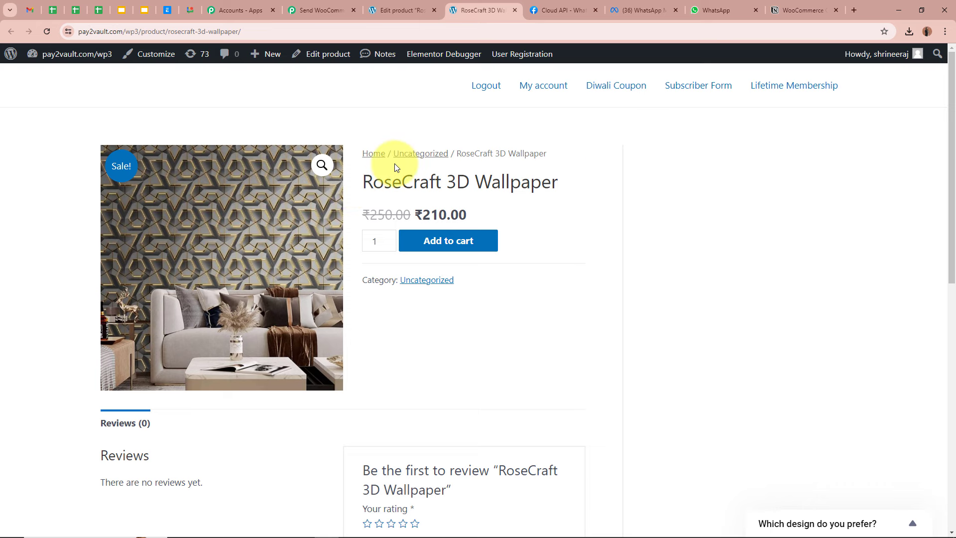
pyautogui.click(484, 247)
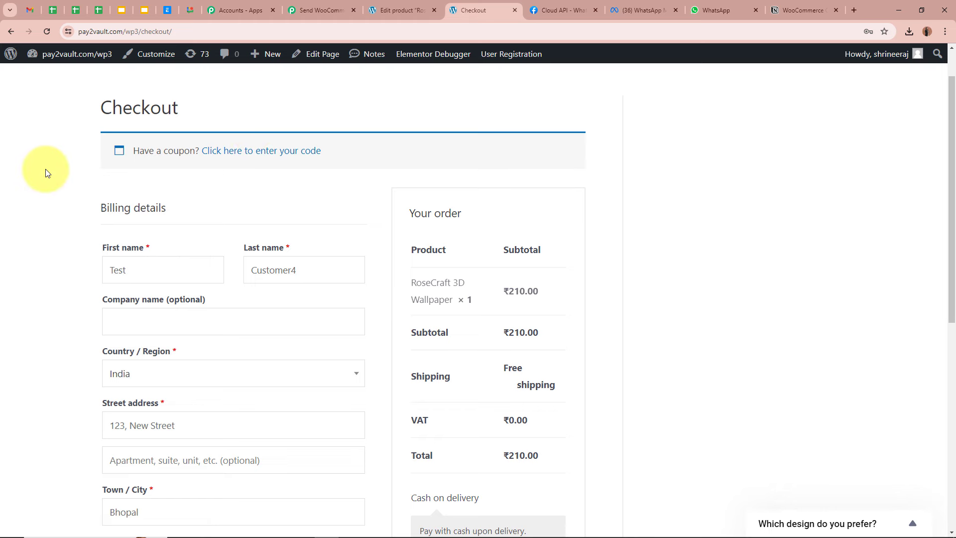
# Replace the billing first and last name with a dummy customer's name
pyautogui.scroll(-1, 46, 171)
pyautogui.doubleClick(122, 220)
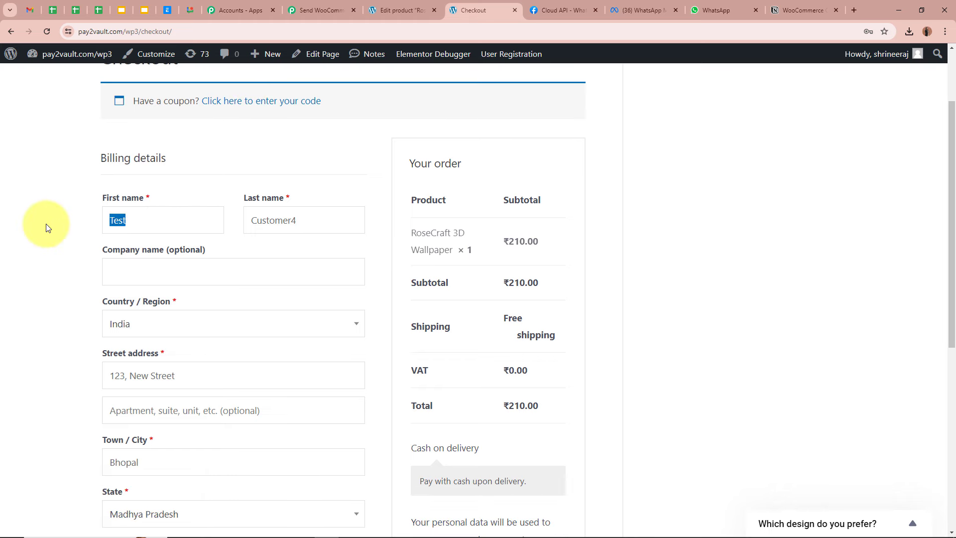
pyautogui.press('BackSpace')
pyautogui.doubleClick(309, 220)
pyautogui.press('BackSpace')
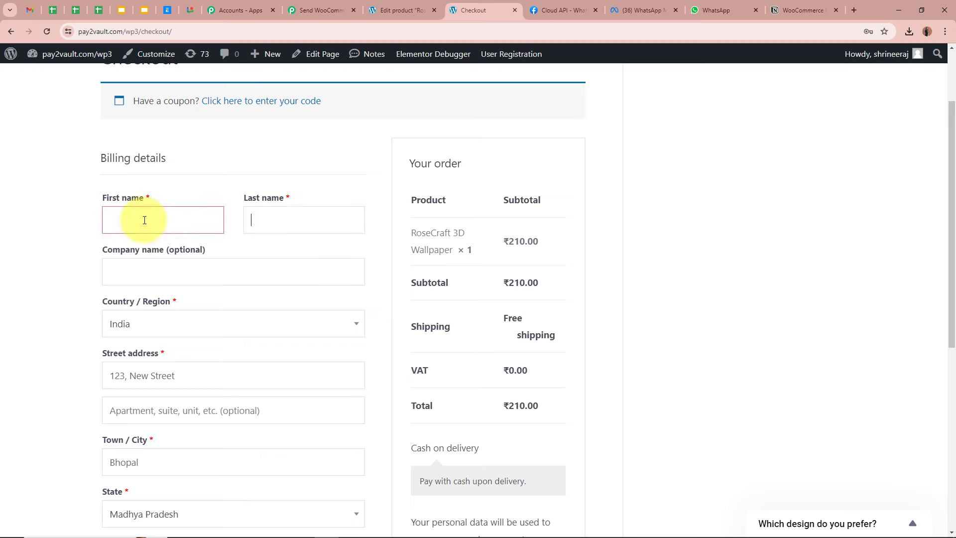
pyautogui.click(116, 219)
pyautogui.write('Dummy')
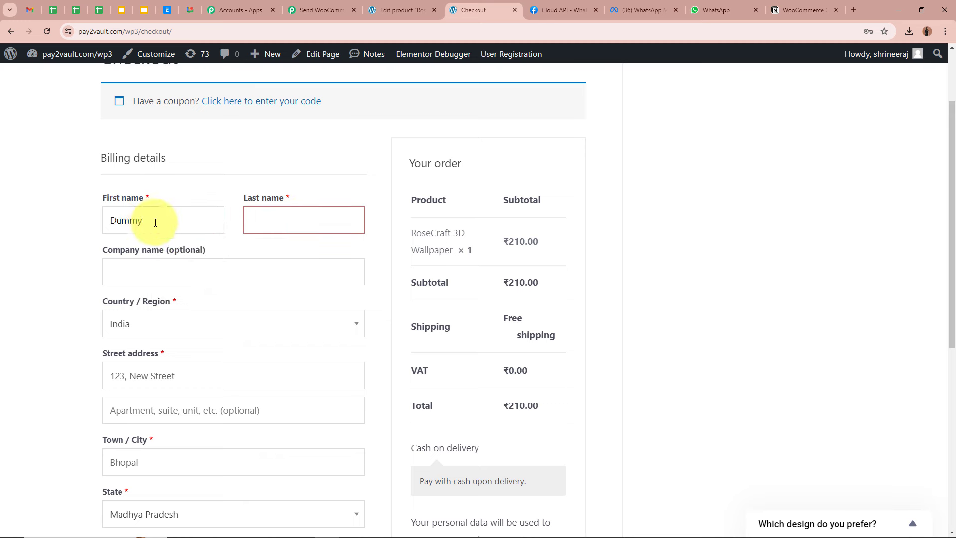
pyautogui.click(309, 225)
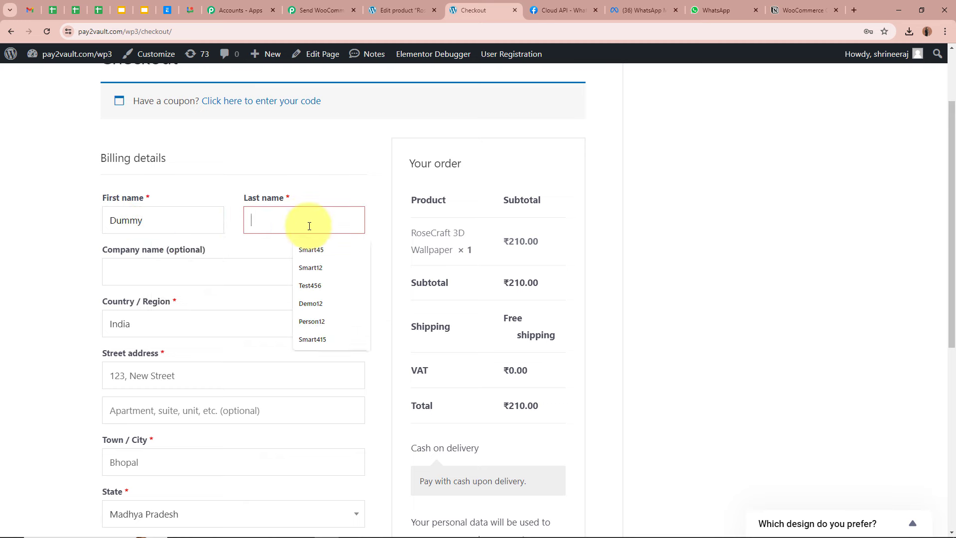
pyautogui.write('Cust')
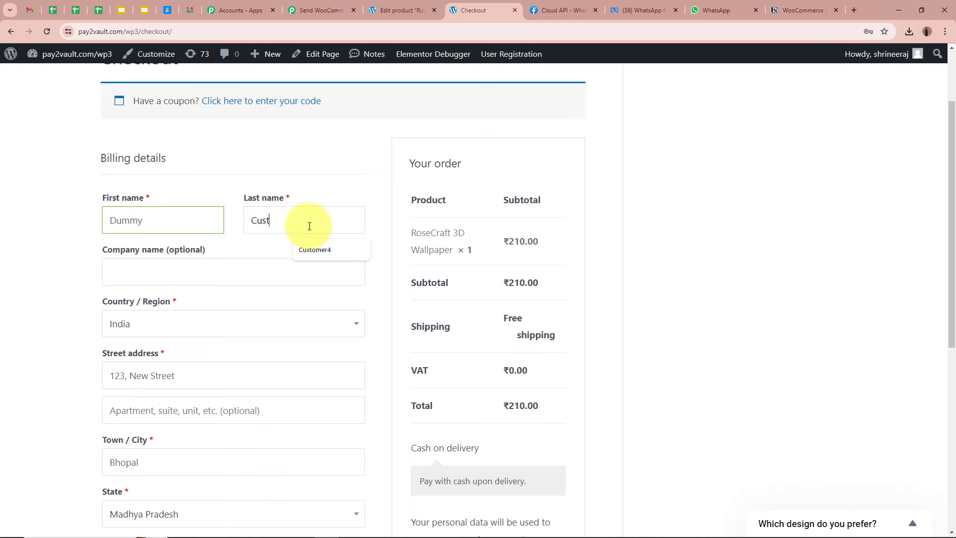
pyautogui.write('omer85')
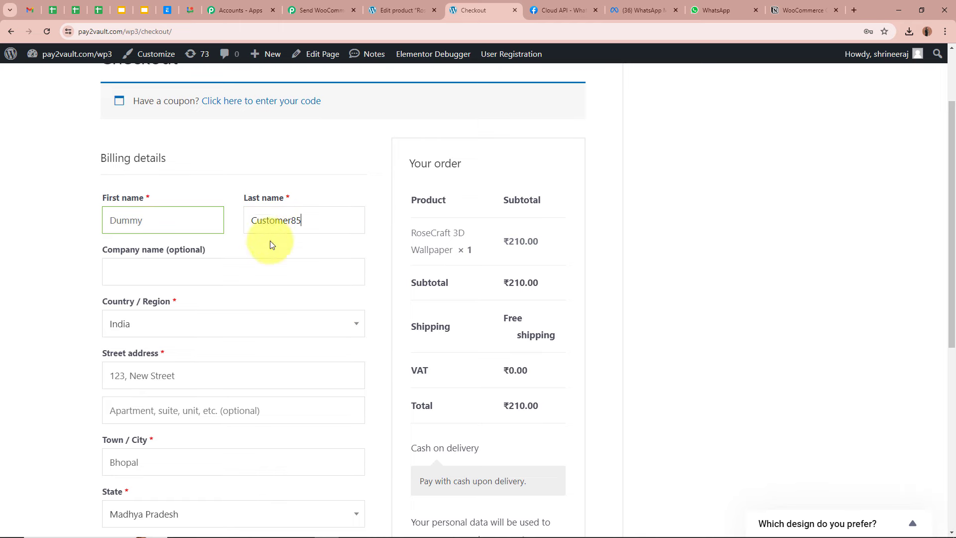
pyautogui.click(144, 271)
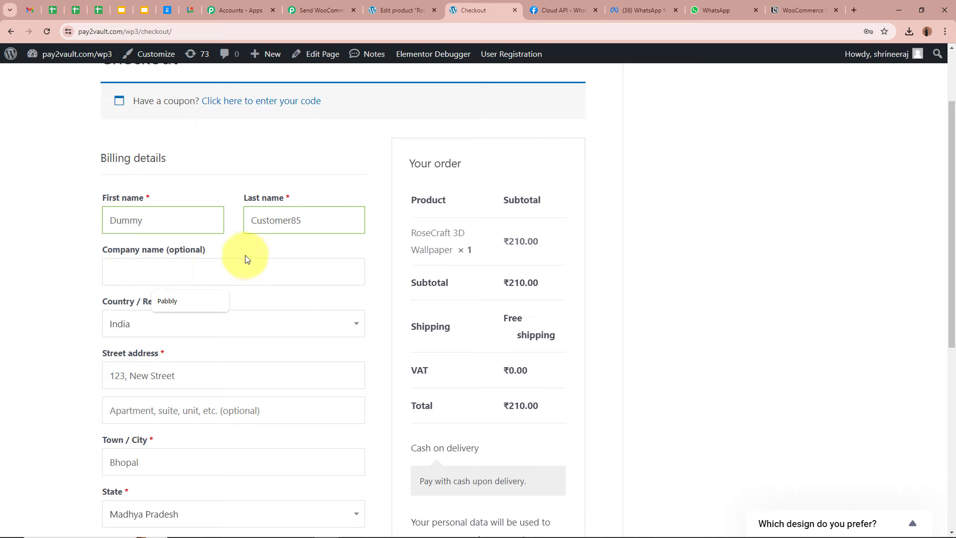
# Set the billing country to India and replace the street address
pyautogui.scroll(-2, 58, 294)
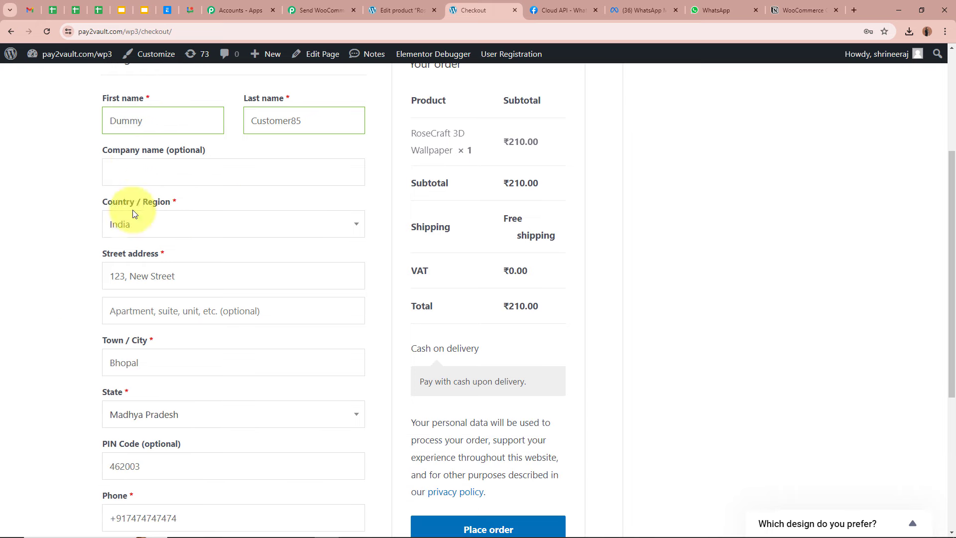
pyautogui.click(188, 222)
pyautogui.write('In')
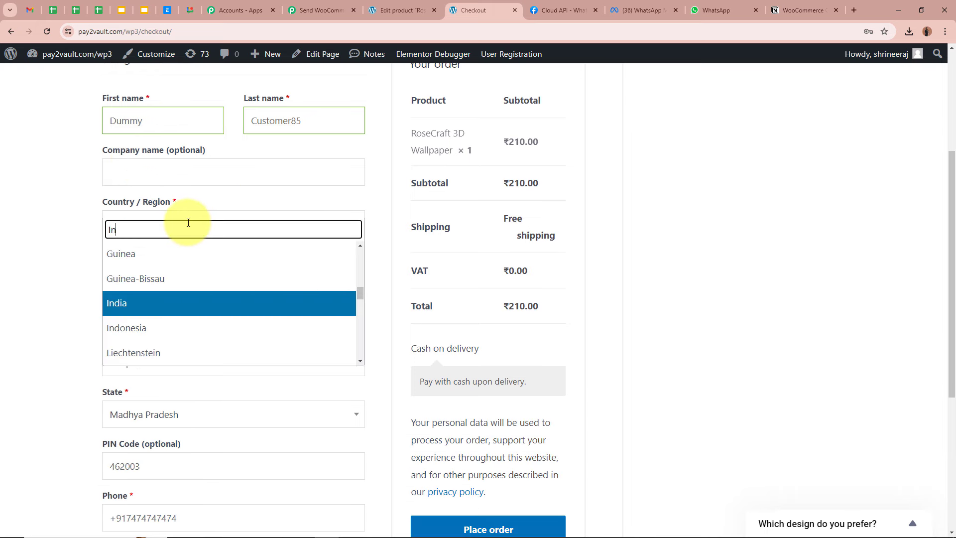
pyautogui.write('dia')
pyautogui.press('Return')
pyautogui.scroll(-2, 231, 164)
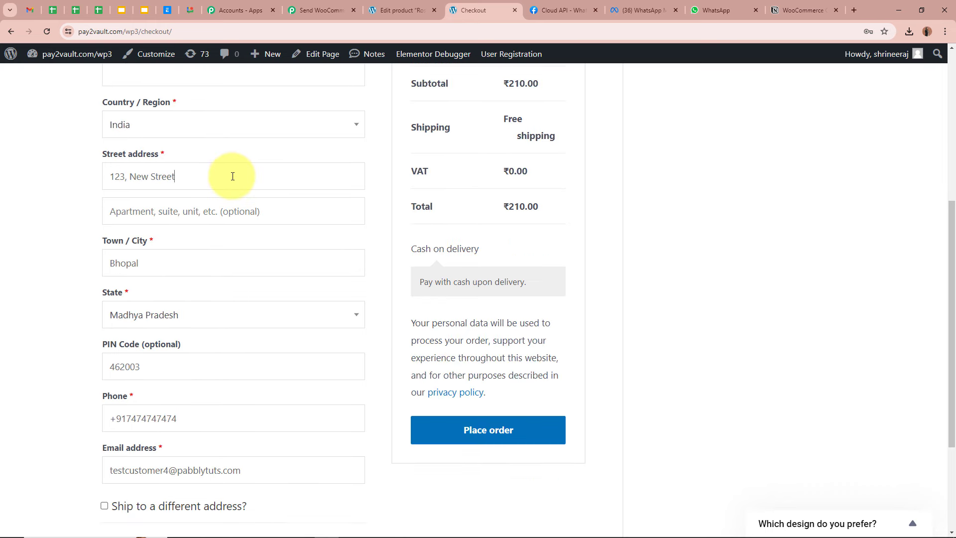
pyautogui.moveTo(231, 175); pyautogui.dragTo(86, 179)
pyautogui.press('BackSpace')
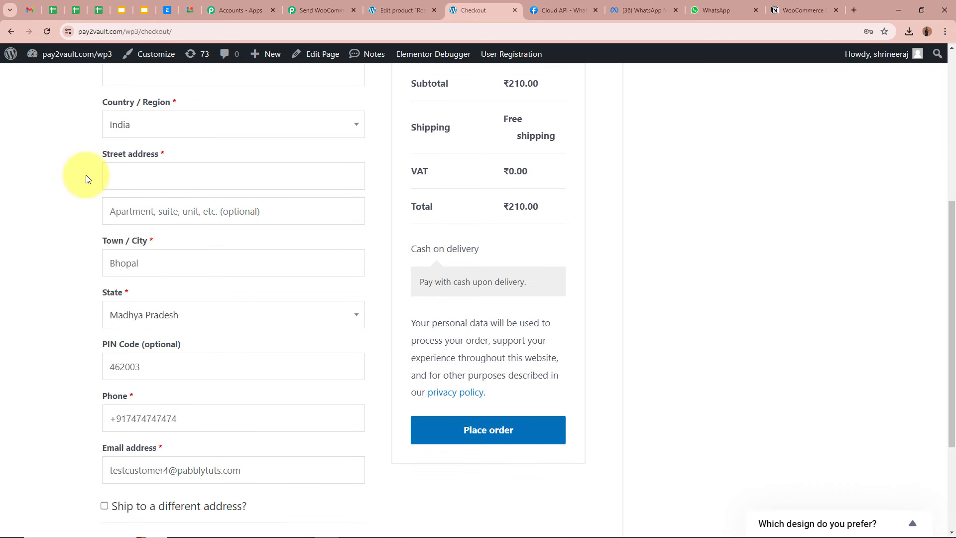
pyautogui.write('12')
pyautogui.click(234, 223)
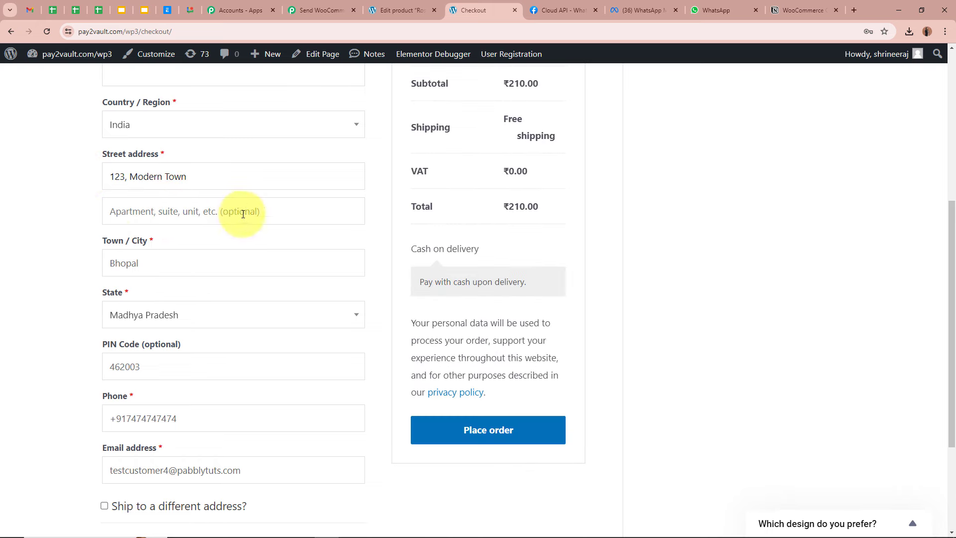
# Update the billing town, state and PIN code
pyautogui.scroll(-2, 85, 245)
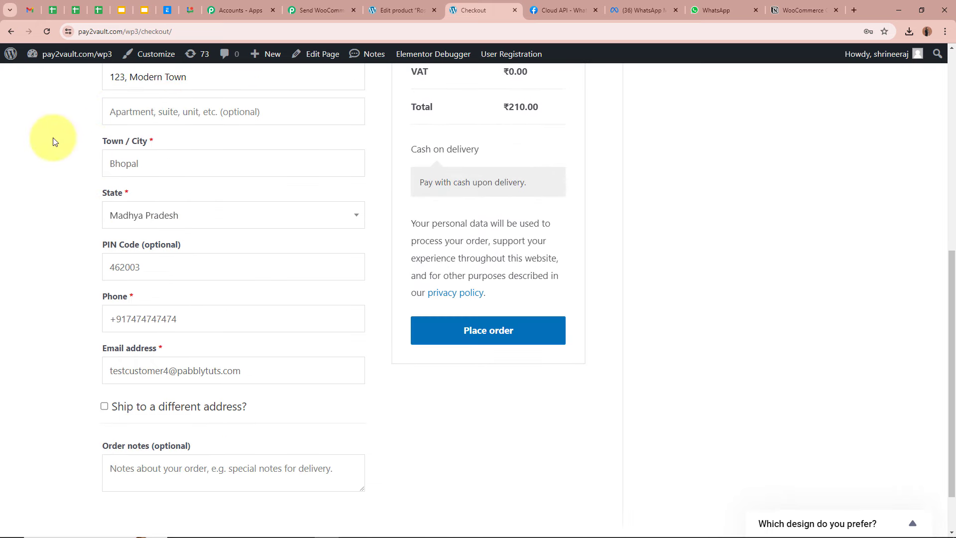
pyautogui.doubleClick(134, 163)
pyautogui.press('BackSpace')
pyautogui.write('In')
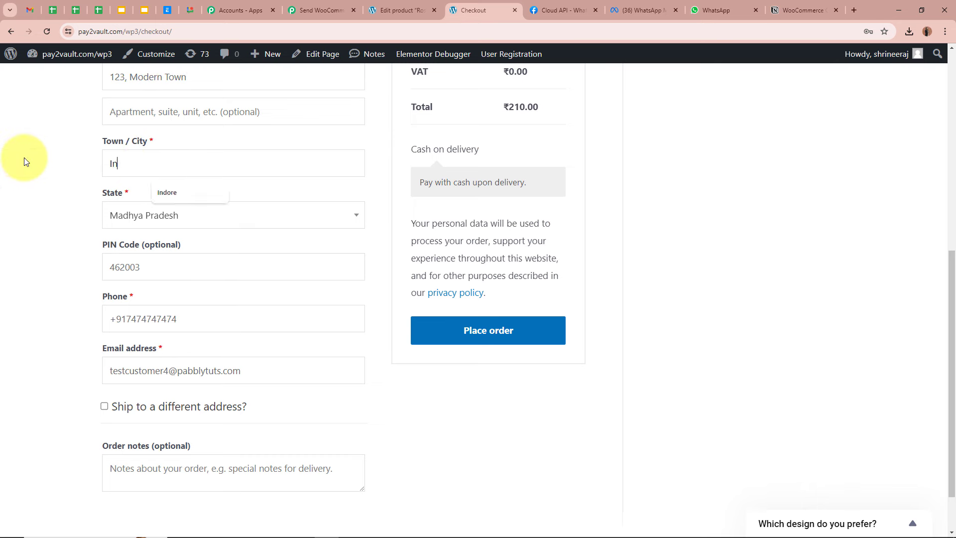
pyautogui.write('dore')
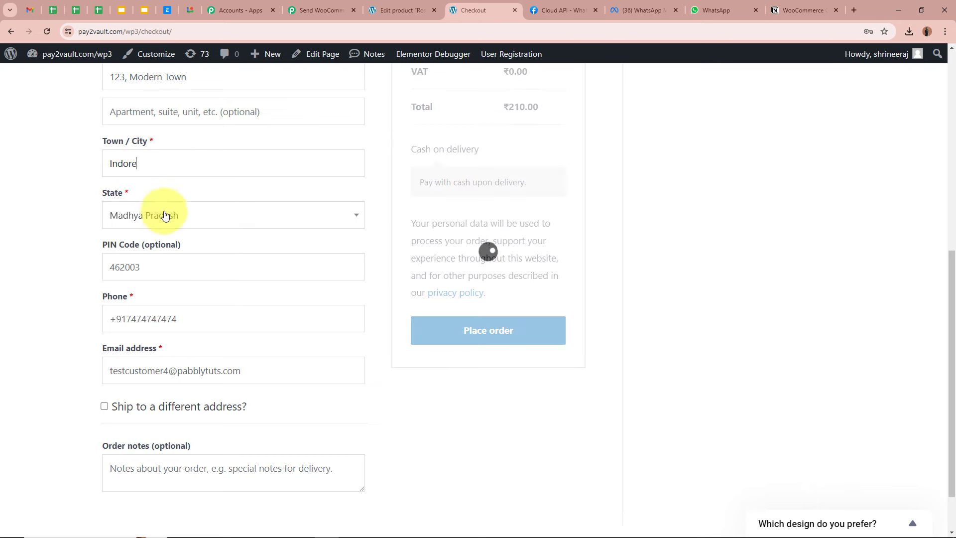
pyautogui.click(162, 213)
pyautogui.click(158, 299)
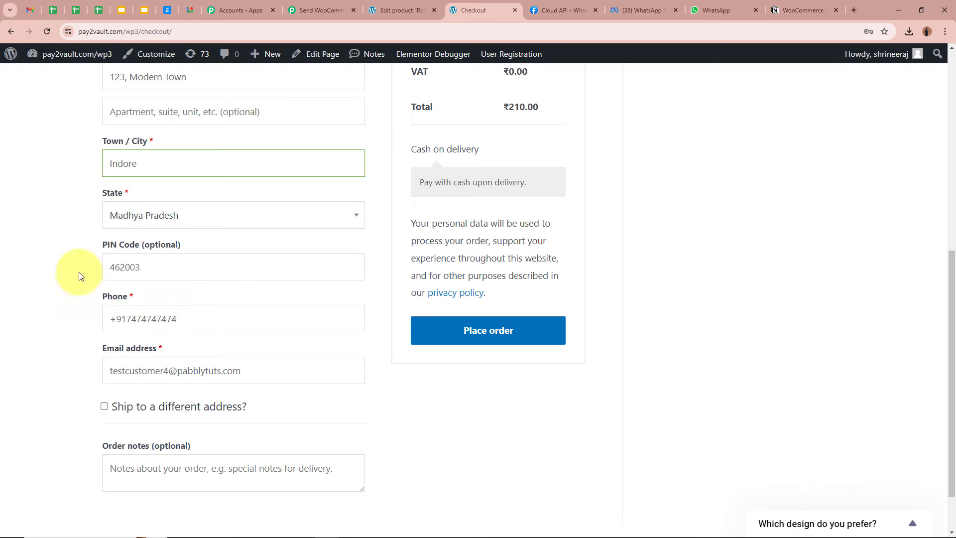
pyautogui.moveTo(156, 259); pyautogui.dragTo(54, 261)
pyautogui.write('462000')
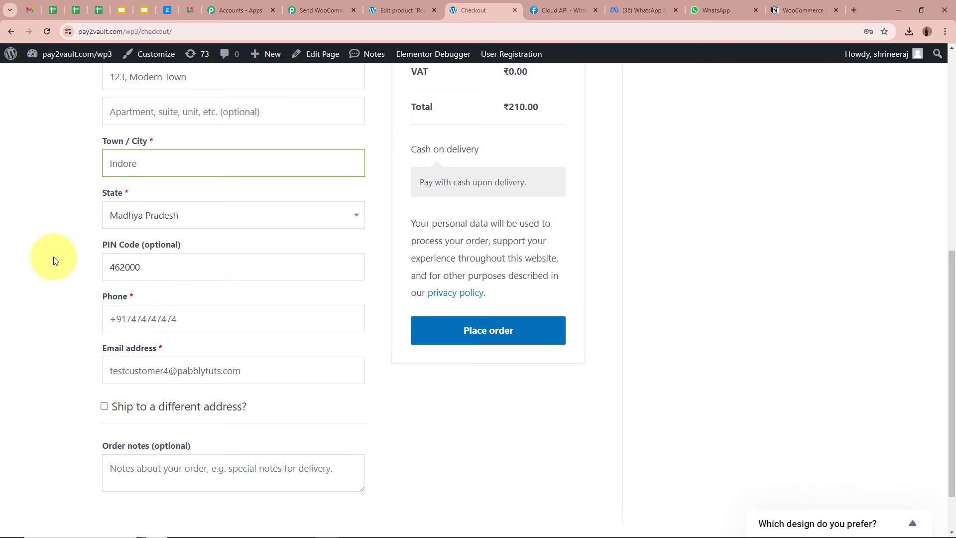
# Replace the billing phone number with a test number
pyautogui.scroll(-1, 53, 256)
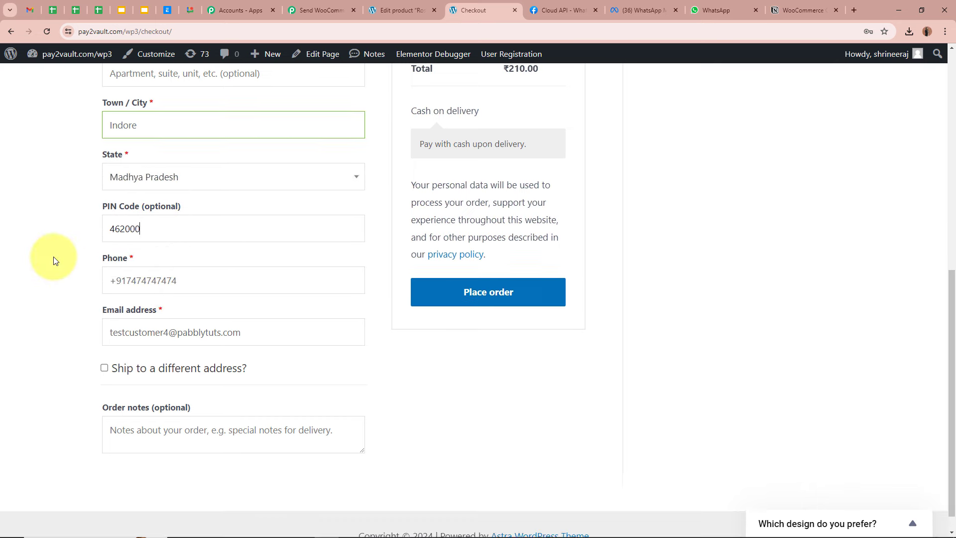
pyautogui.moveTo(192, 267); pyautogui.dragTo(2, 271)
pyautogui.write('+91')
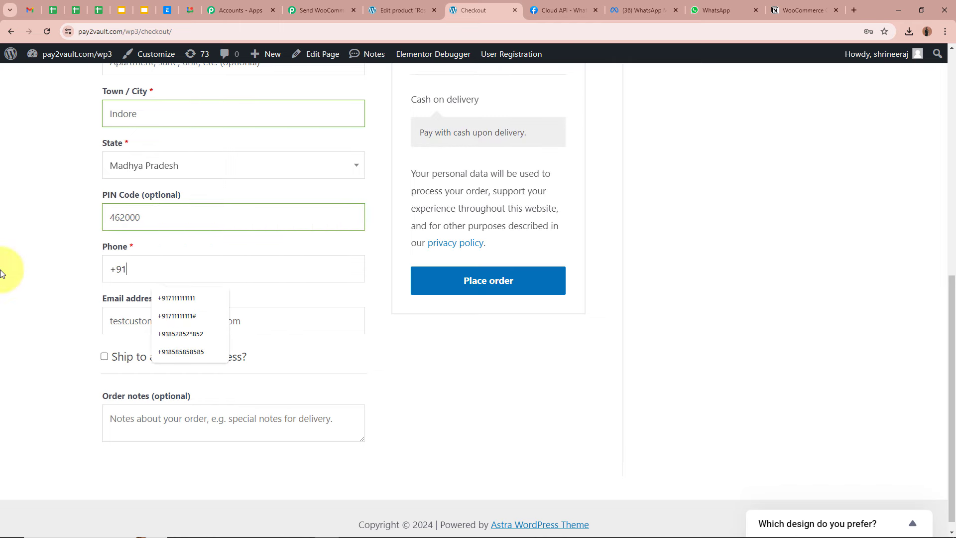
pyautogui.write('8528528528')
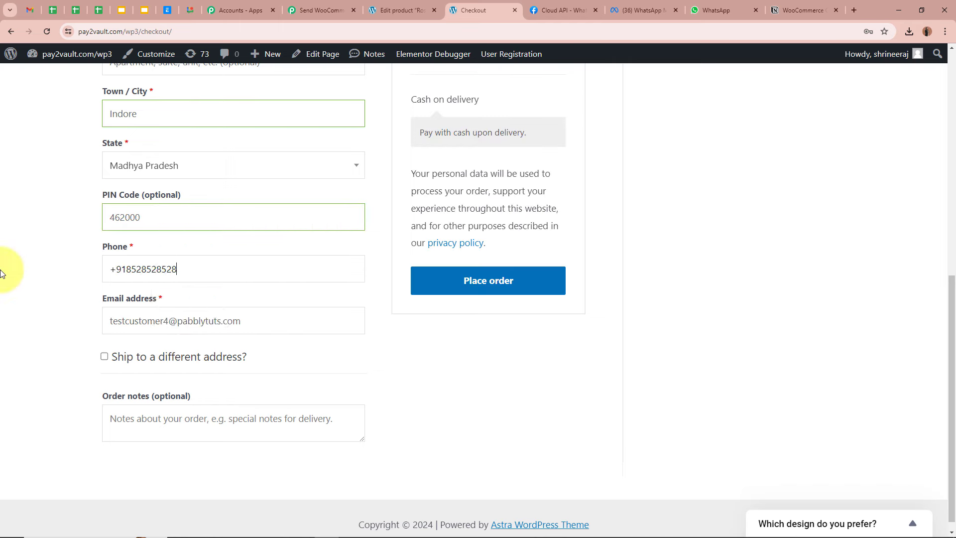
pyautogui.press('Tab')
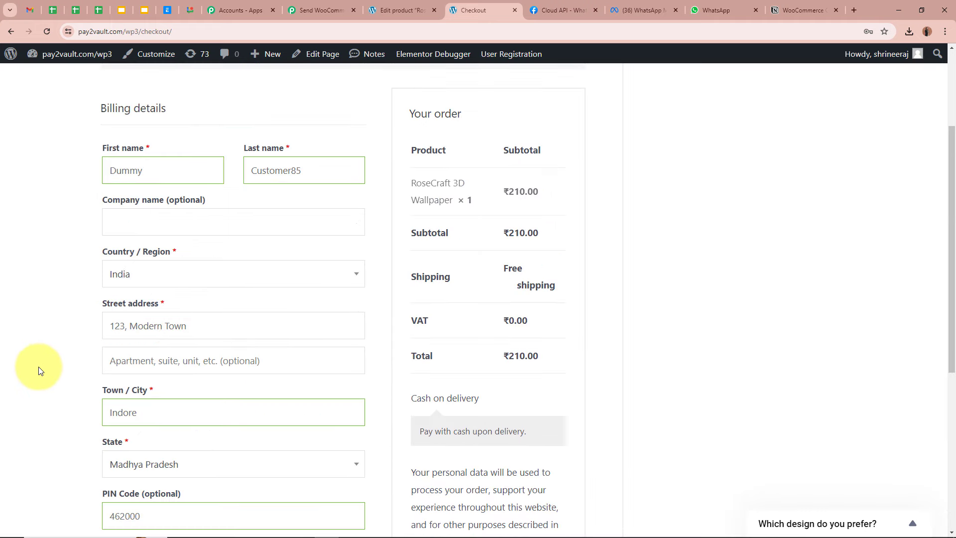
# Place the order, review the order-received page, and return to Pabbly Connect
pyautogui.scroll(-6, 63, 371)
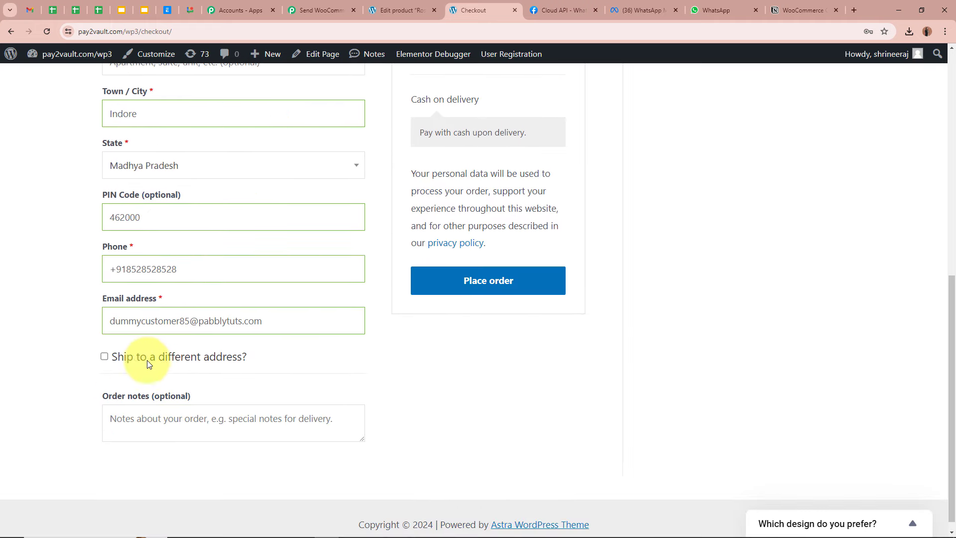
pyautogui.click(541, 283)
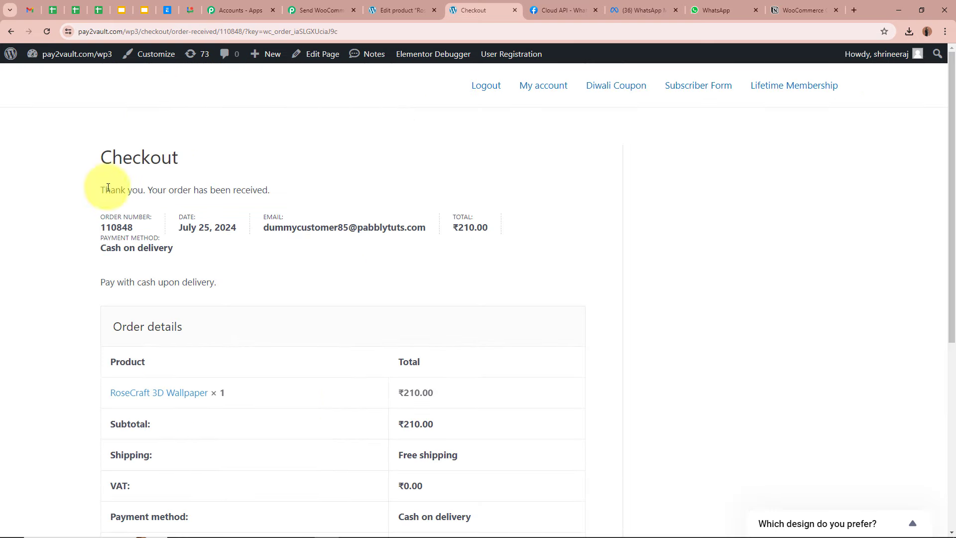
pyautogui.moveTo(104, 190); pyautogui.dragTo(277, 185)
pyautogui.click(281, 184)
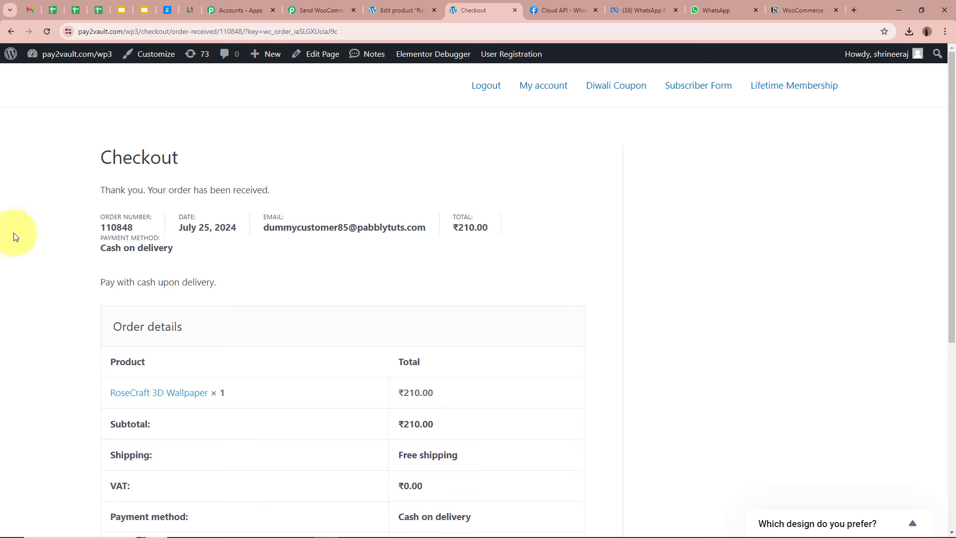
pyautogui.scroll(-3, 582, 283)
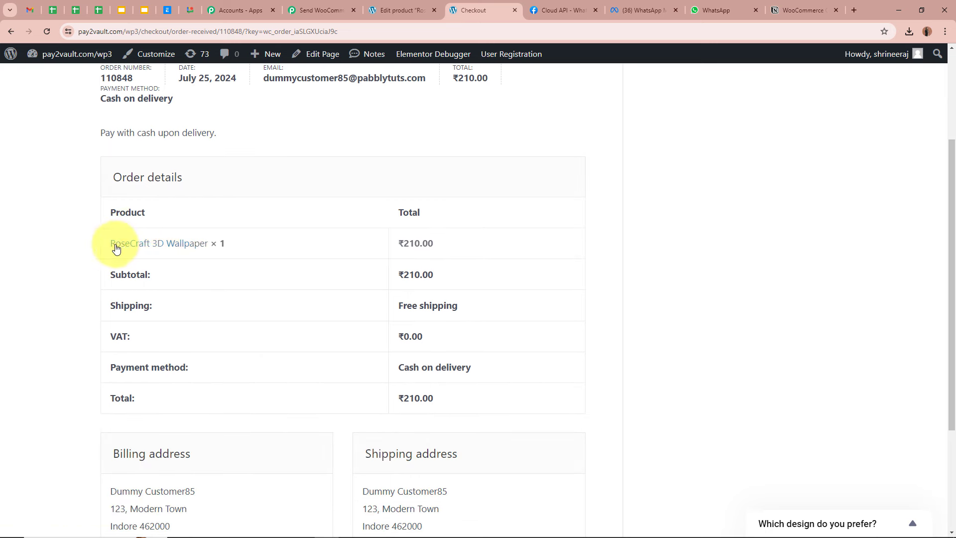
pyautogui.scroll(3, 594, 264)
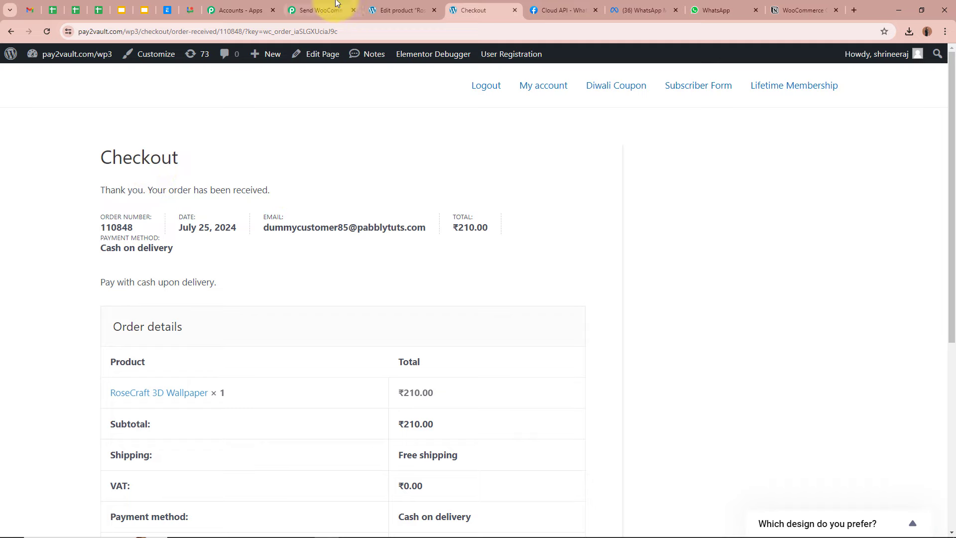
pyautogui.click(322, 10)
# Inspect the captured order's status 'processing' and its total of 210.00
pyautogui.scroll(-6, 173, 257)
pyautogui.scroll(-4, 173, 254)
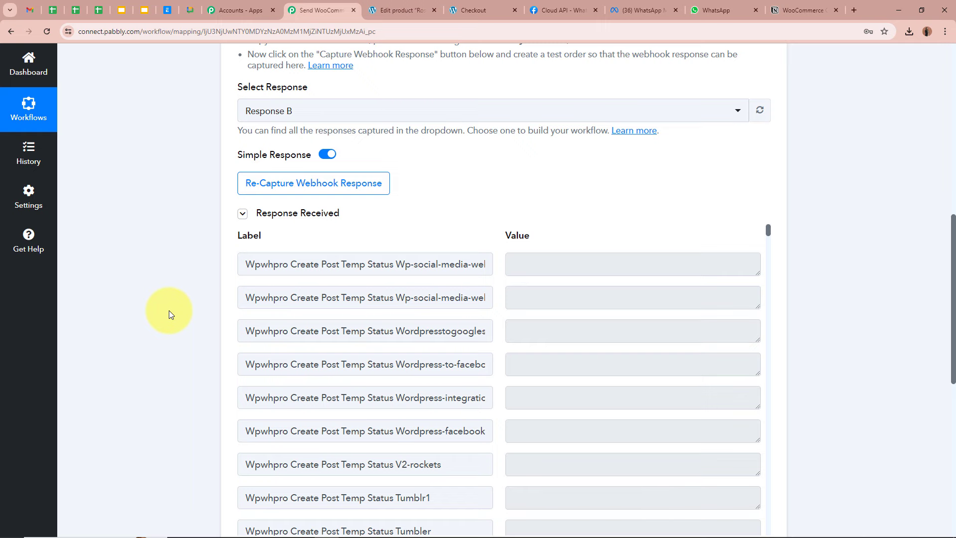
pyautogui.scroll(-4, 491, 330)
pyautogui.scroll(-1, 169, 296)
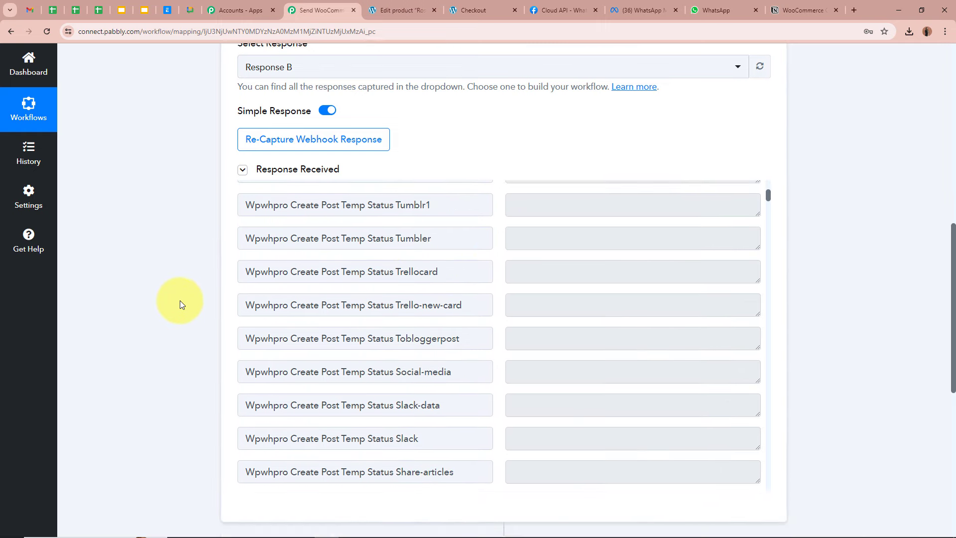
pyautogui.scroll(-3, 549, 300)
pyautogui.scroll(-15, 549, 300)
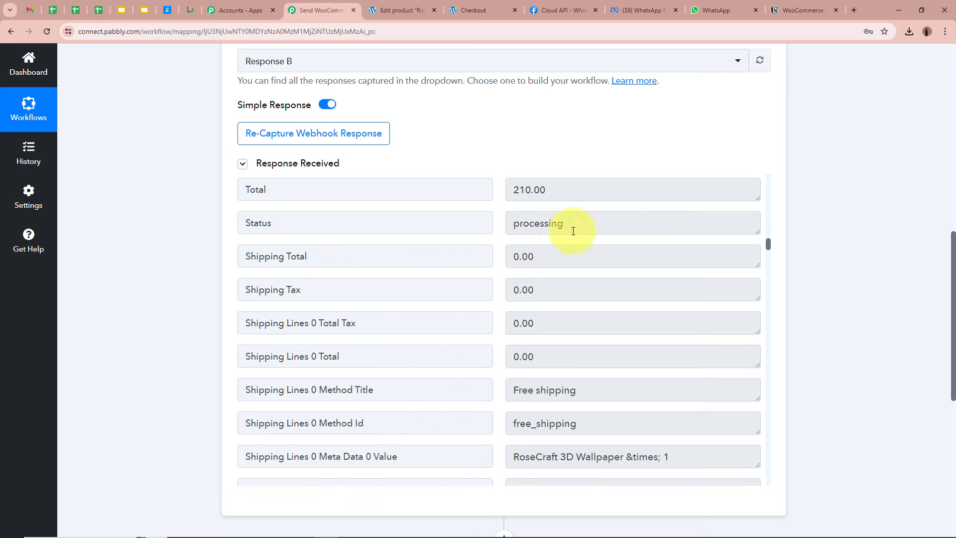
pyautogui.moveTo(572, 228); pyautogui.dragTo(483, 224)
pyautogui.click(619, 229)
pyautogui.click(561, 190)
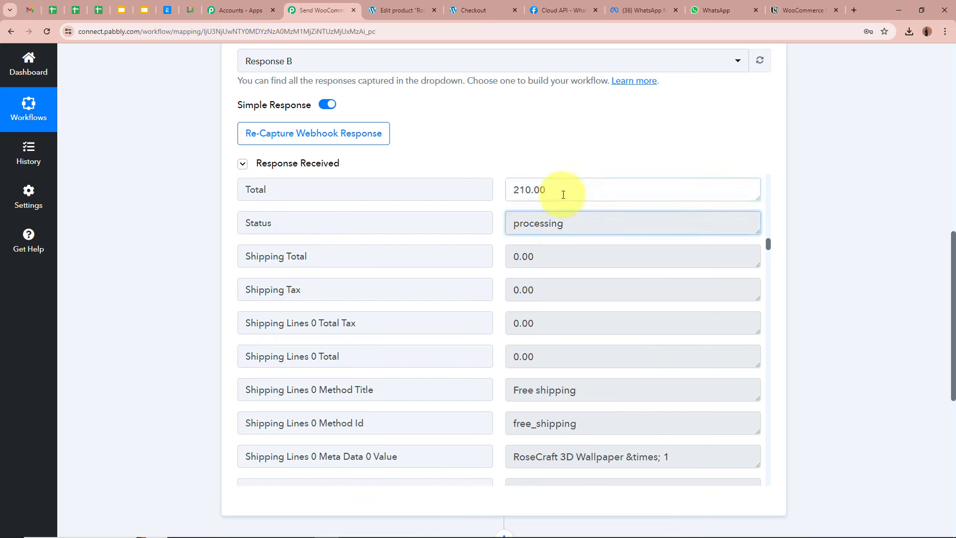
pyautogui.doubleClick(564, 193)
pyautogui.click(564, 193)
# Review the order's shipping line product details in the response fields
pyautogui.scroll(-6, 591, 320)
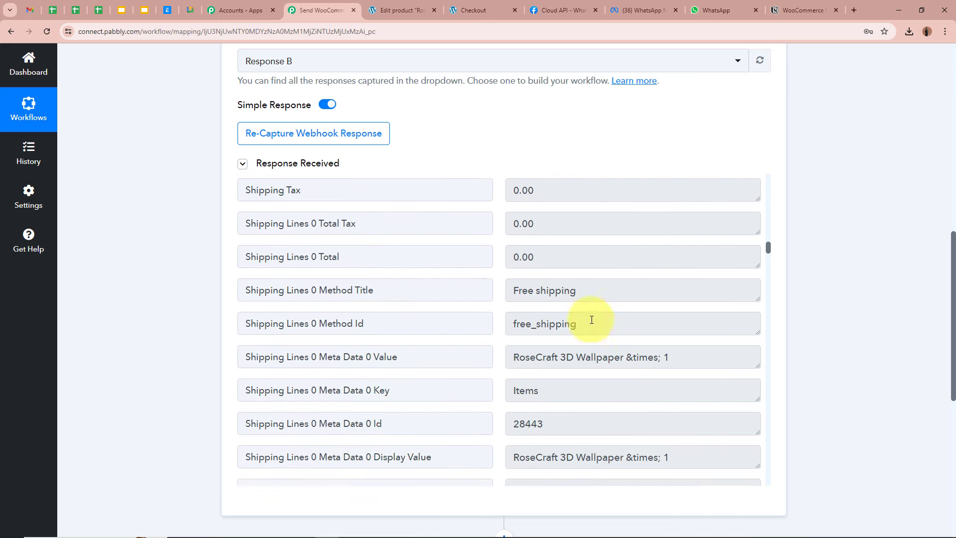
pyautogui.moveTo(515, 258); pyautogui.dragTo(670, 258)
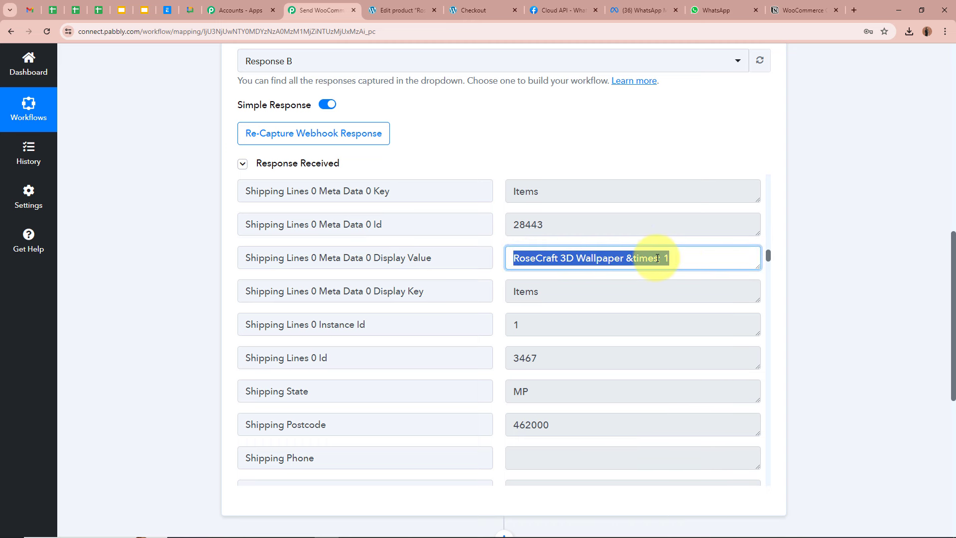
pyautogui.scroll(-1, 657, 258)
pyautogui.scroll(-3, 658, 258)
pyautogui.moveTo(550, 241); pyautogui.dragTo(491, 242)
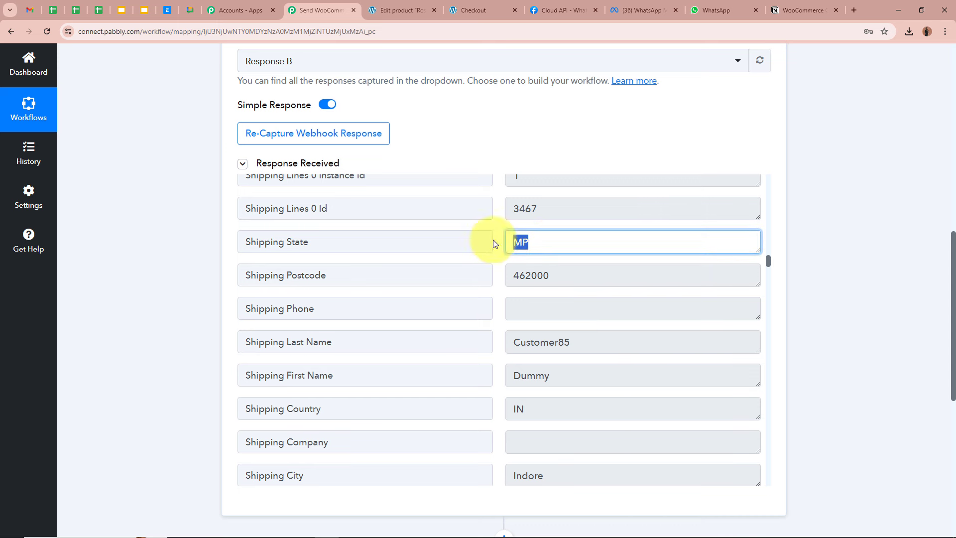
pyautogui.moveTo(578, 275); pyautogui.dragTo(488, 274)
pyautogui.scroll(-1, 502, 284)
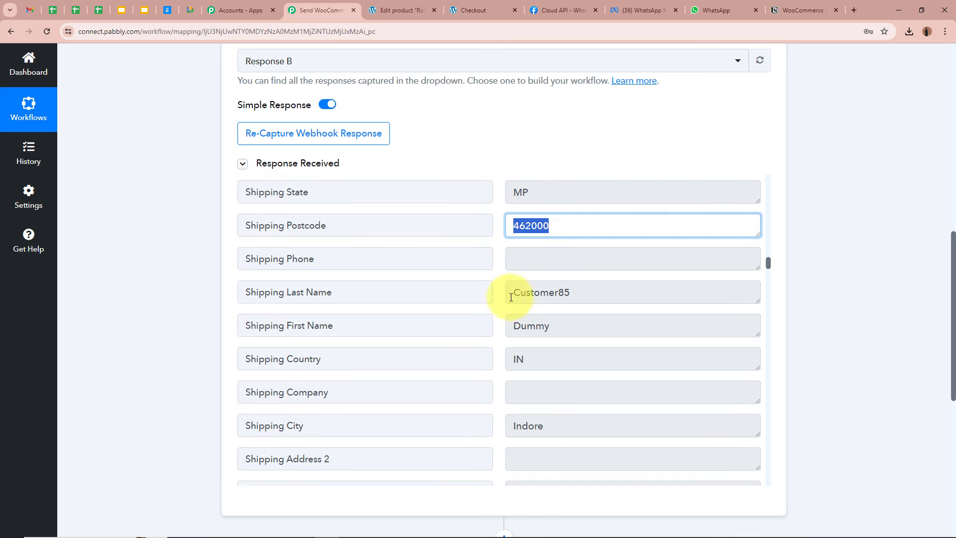
# Check the shipping first and last name, country code IN, city Indore and address
pyautogui.doubleClick(560, 324)
pyautogui.click(522, 293)
pyautogui.doubleClick(589, 294)
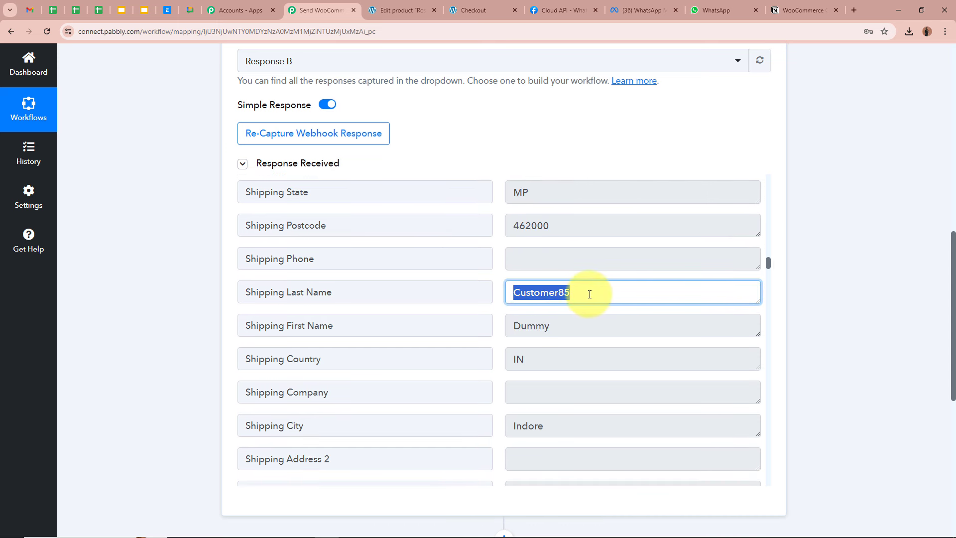
pyautogui.scroll(-3, 590, 294)
pyautogui.doubleClick(548, 265)
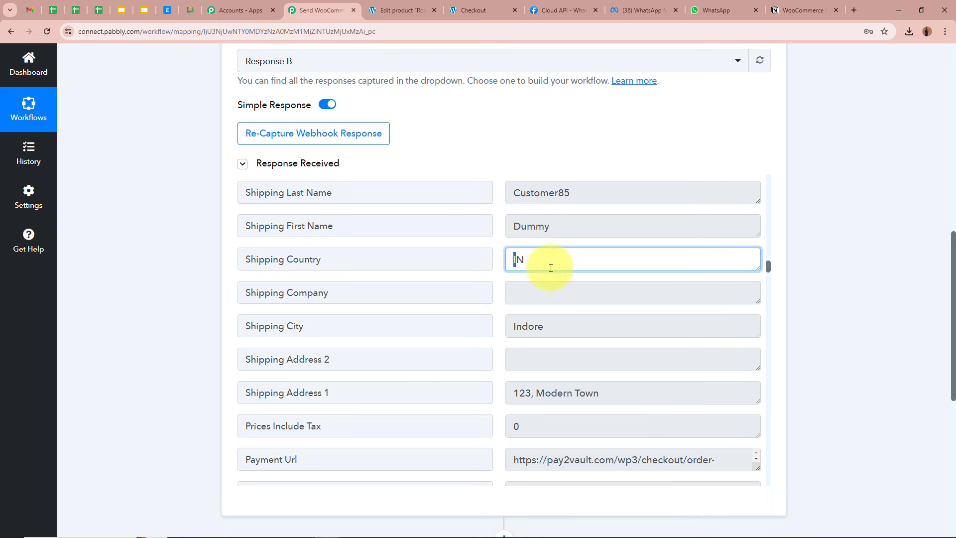
pyautogui.doubleClick(574, 317)
pyautogui.scroll(-2, 574, 317)
pyautogui.moveTo(612, 295); pyautogui.dragTo(495, 298)
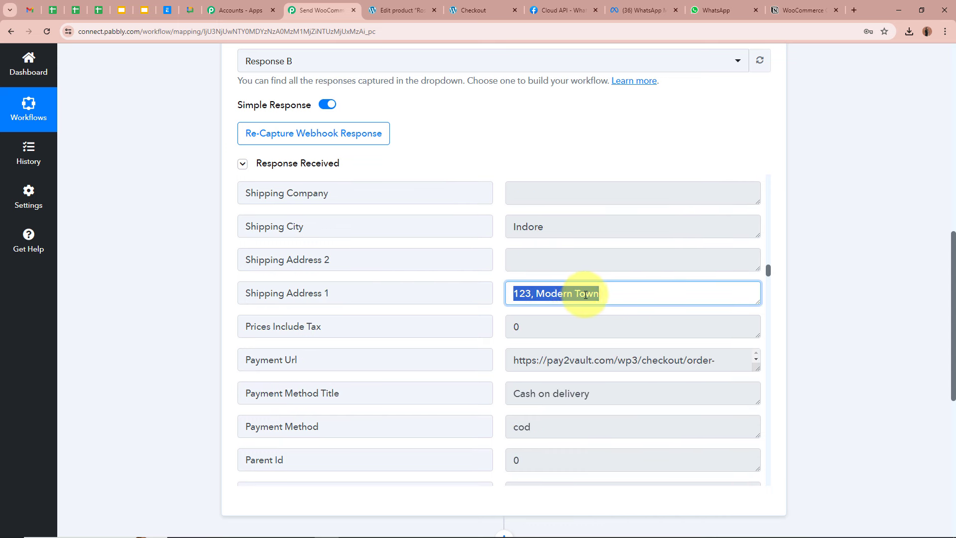
pyautogui.click(612, 295)
# Check the Cash on delivery payment method and order number, then return to the top
pyautogui.scroll(-1, 612, 295)
pyautogui.scroll(-1, 612, 295)
pyautogui.moveTo(604, 294); pyautogui.dragTo(465, 296)
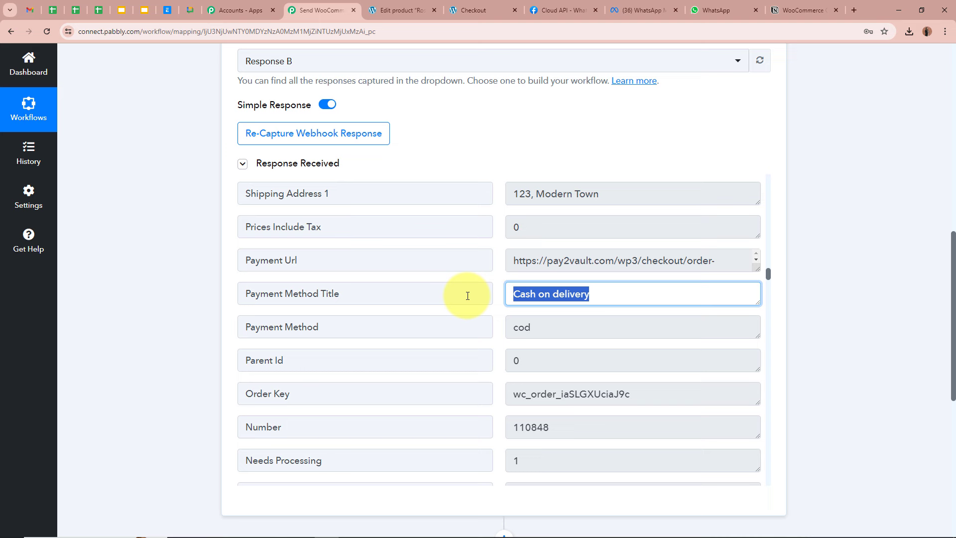
pyautogui.click(573, 297)
pyautogui.scroll(-5, 573, 297)
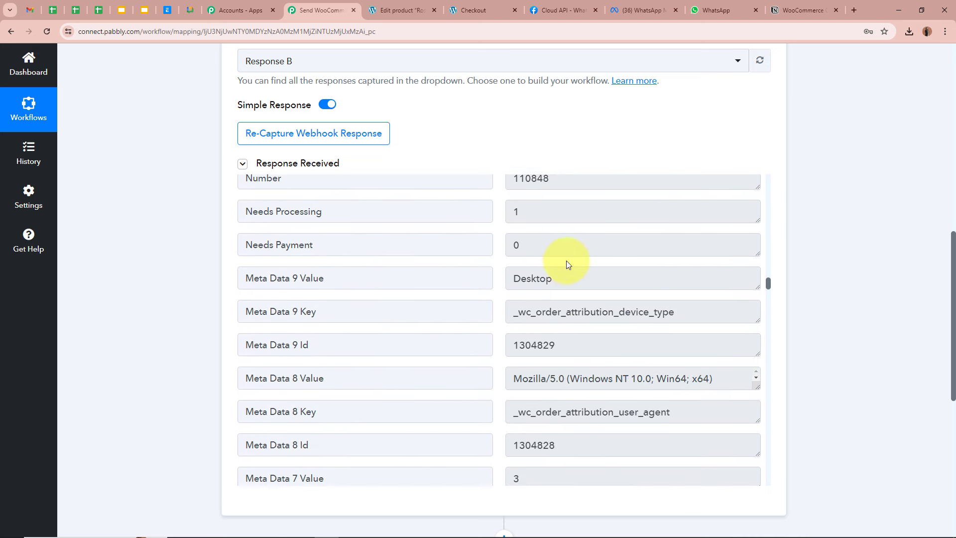
pyautogui.scroll(2, 566, 262)
pyautogui.moveTo(568, 277); pyautogui.dragTo(440, 274)
pyautogui.click(552, 277)
pyautogui.scroll(-18, 552, 278)
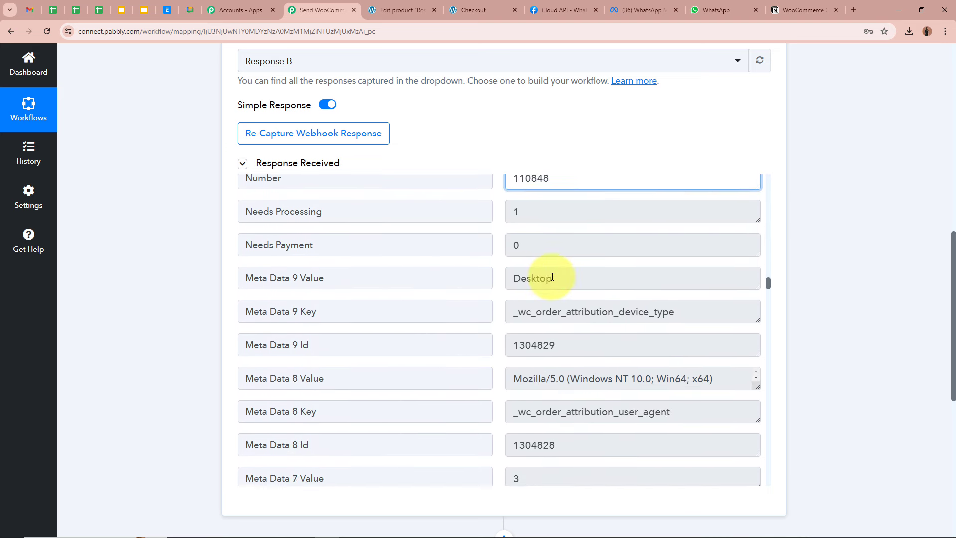
pyautogui.scroll(10, 862, 264)
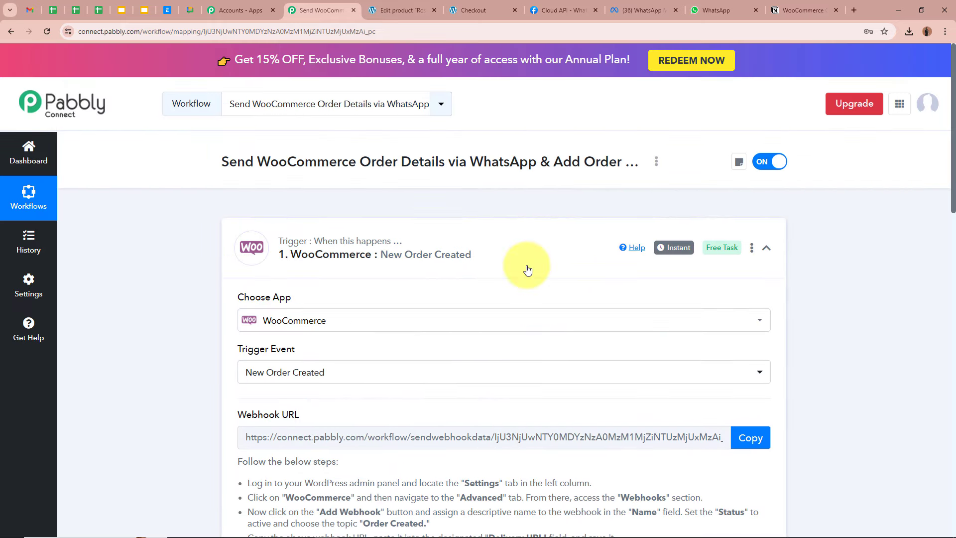
# Collapse the WooCommerce trigger and pick WhatsApp Cloud API for step 2 via a 'Whats' search
pyautogui.click(524, 265)
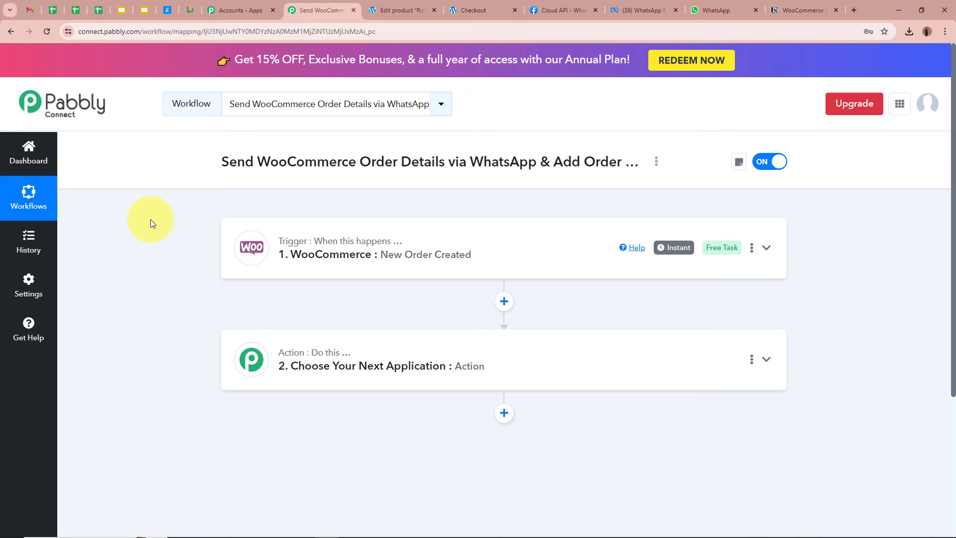
pyautogui.click(765, 360)
pyautogui.click(400, 257)
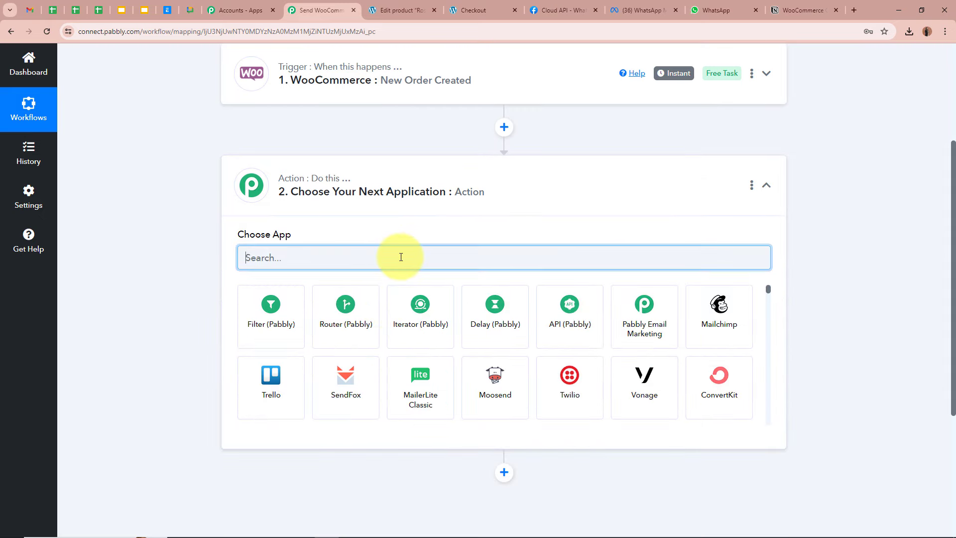
pyautogui.write('Whats')
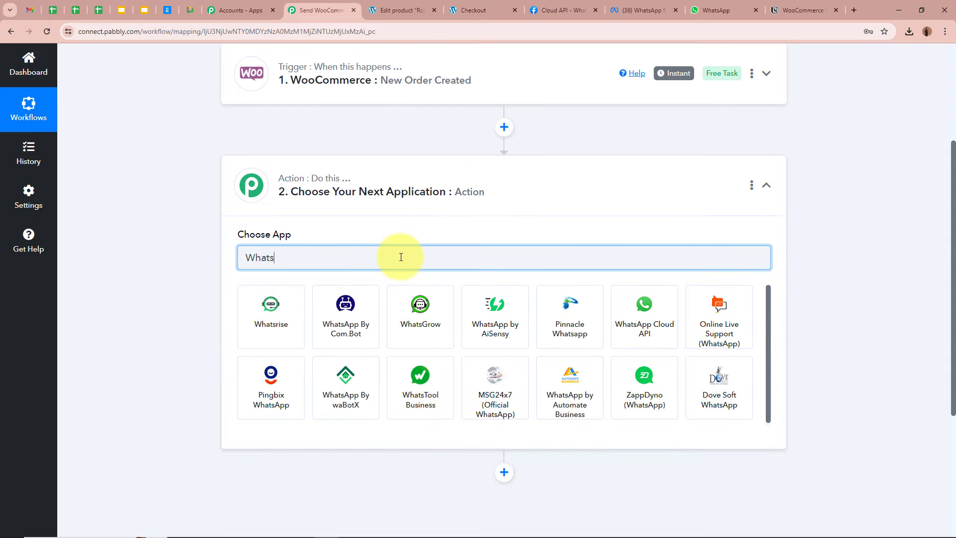
pyautogui.click(620, 312)
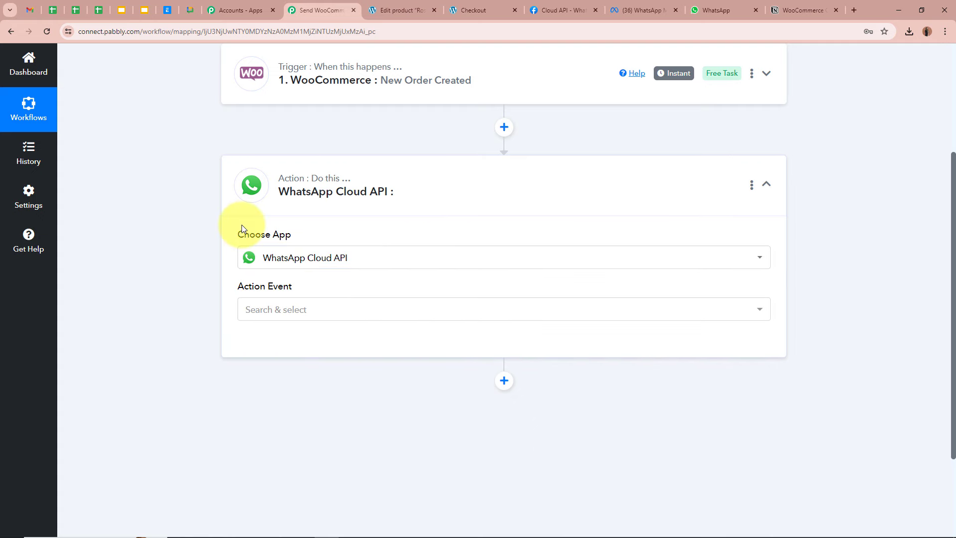
pyautogui.click(633, 10)
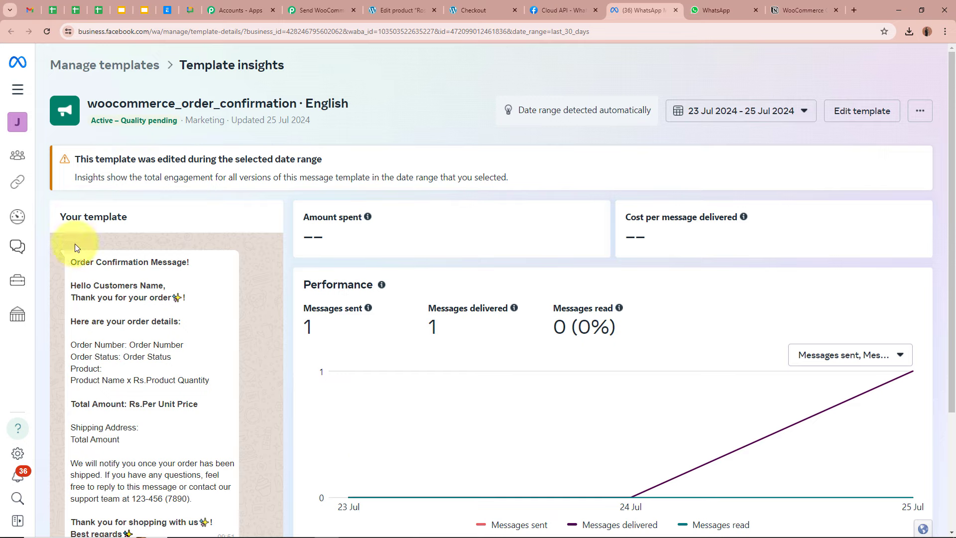
pyautogui.moveTo(80, 255); pyautogui.dragTo(193, 363)
pyautogui.scroll(-3, 135, 334)
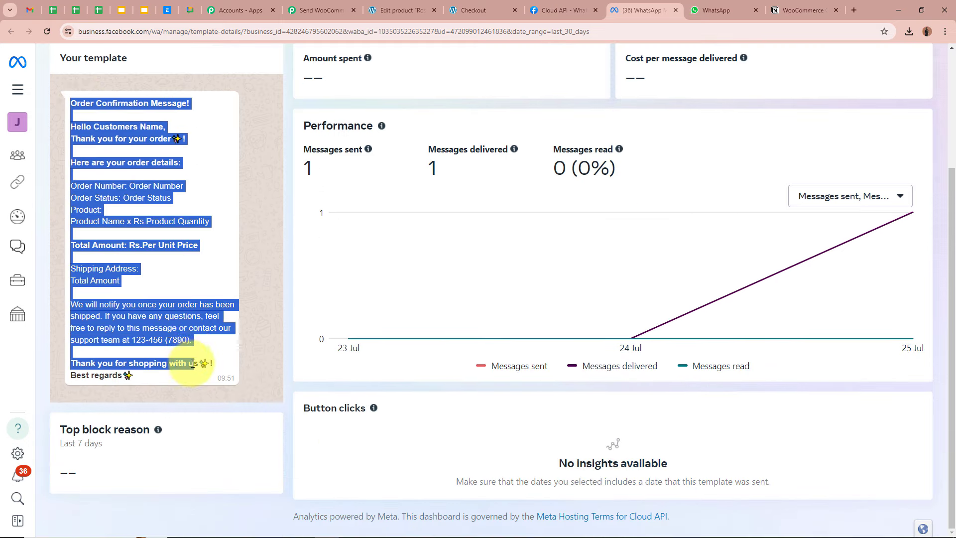
pyautogui.click(251, 297)
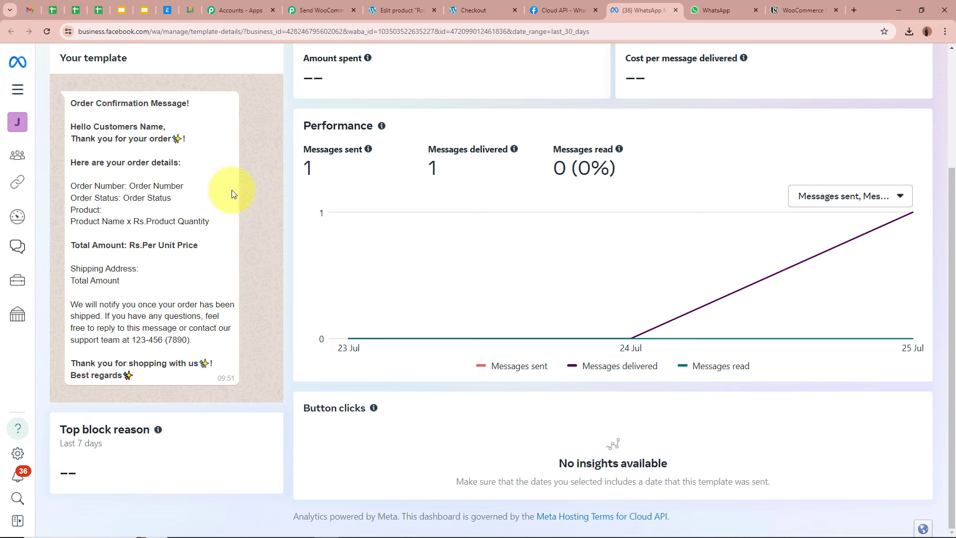
pyautogui.moveTo(76, 186); pyautogui.dragTo(172, 264)
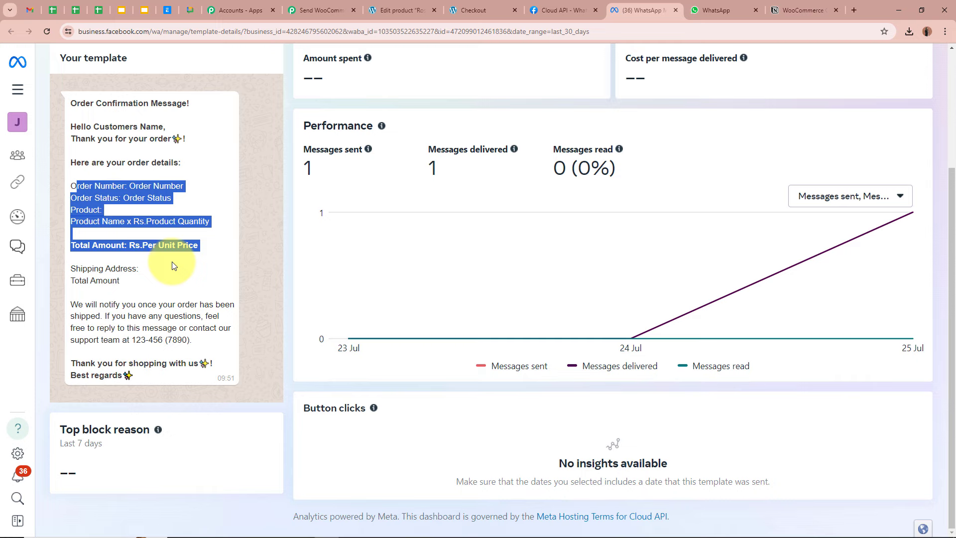
pyautogui.click(173, 266)
pyautogui.click(318, 10)
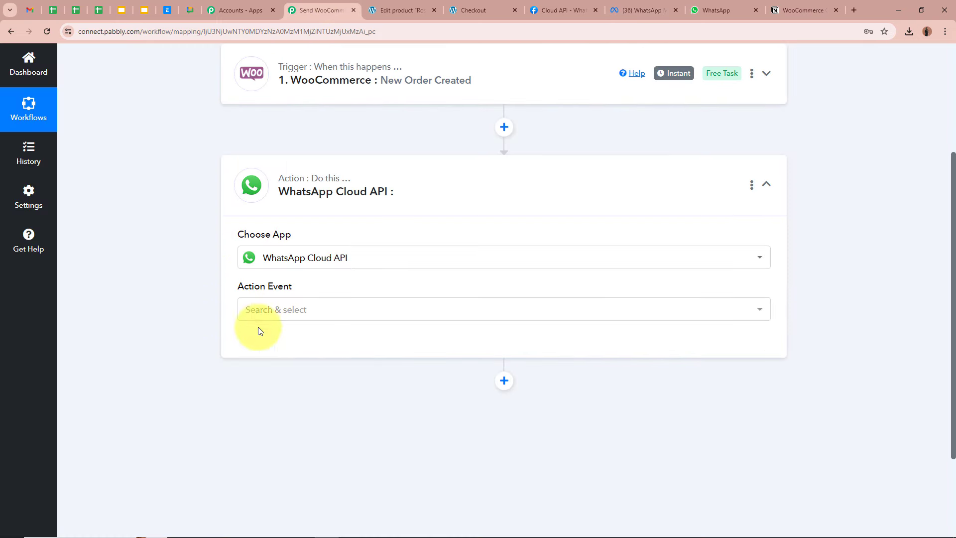
# Choose Send Template Message as the action event and begin connecting the WhatsApp account
pyautogui.click(285, 315)
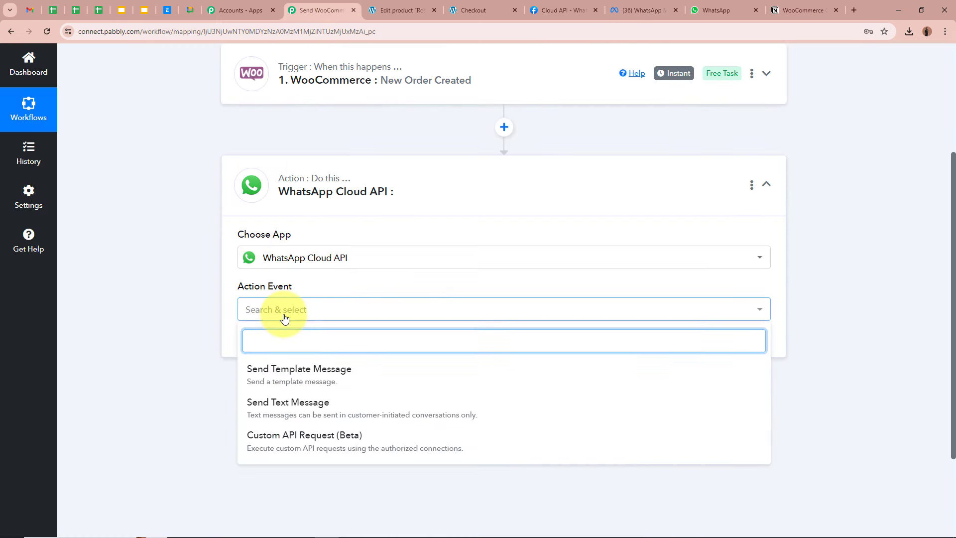
pyautogui.click(290, 368)
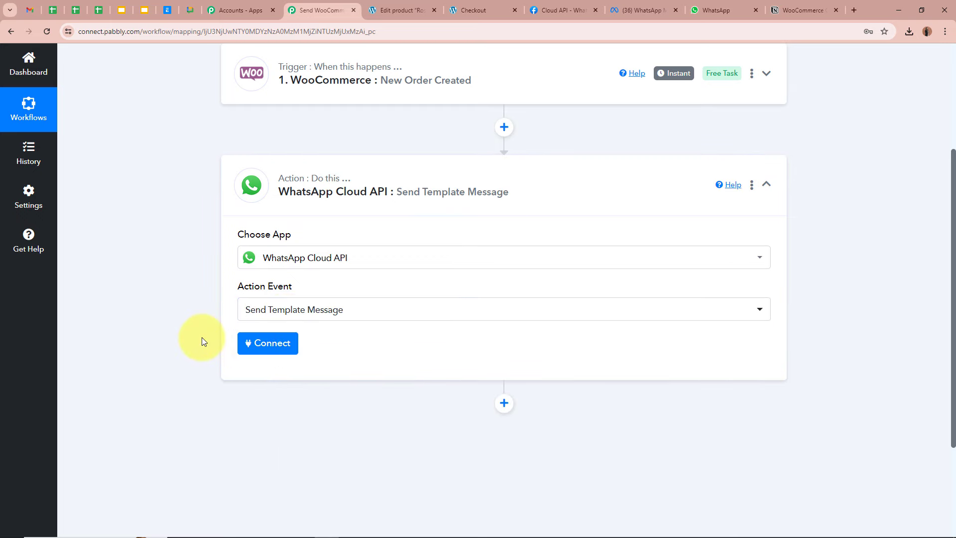
pyautogui.click(640, 10)
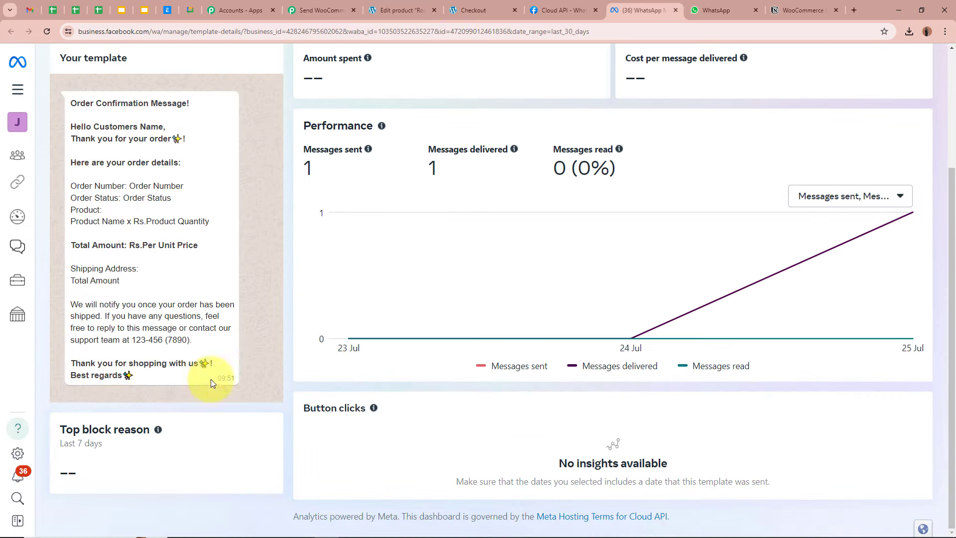
pyautogui.scroll(3, 192, 297)
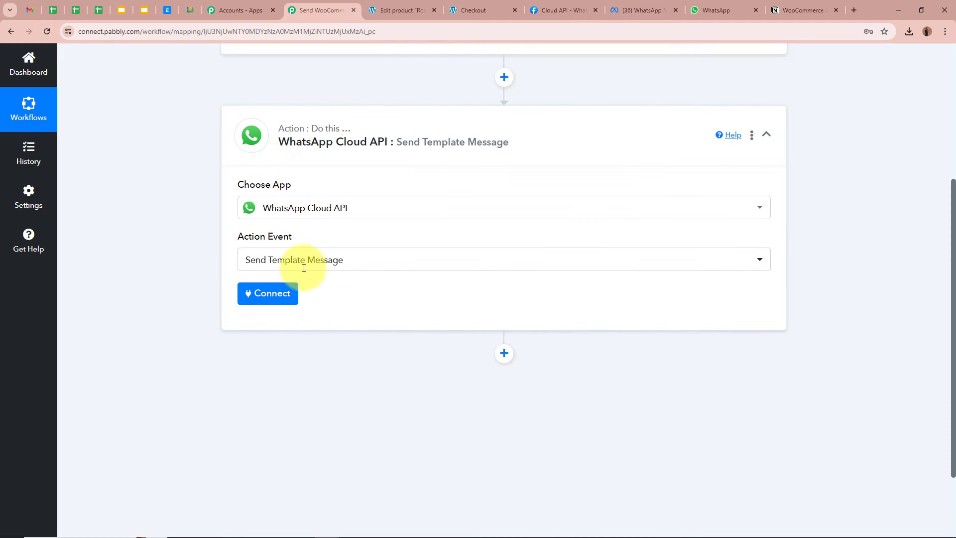
pyautogui.moveTo(261, 234)
pyautogui.click(252, 296)
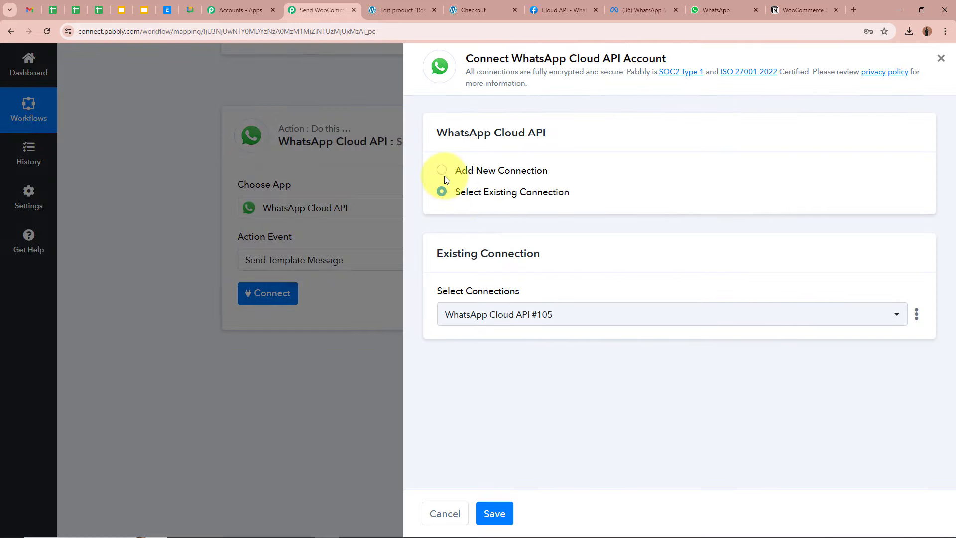
# Choose Add New Connection and open the token field's Learn more help link
pyautogui.click(442, 172)
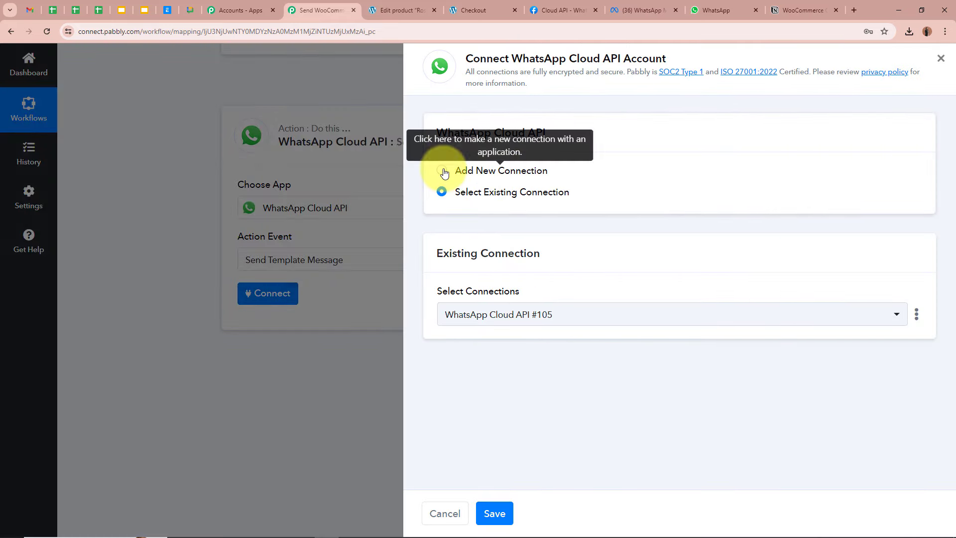
pyautogui.scroll(-3, 715, 194)
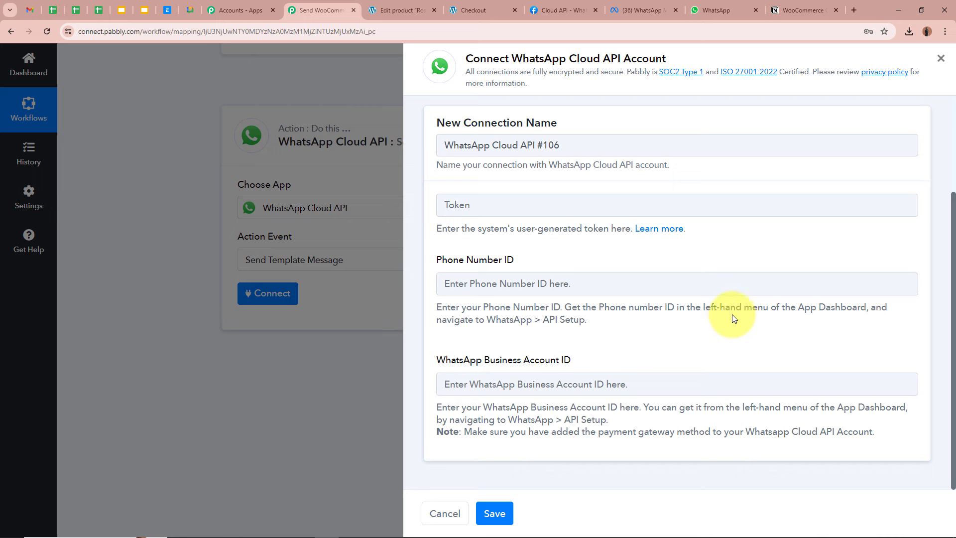
pyautogui.click(664, 228)
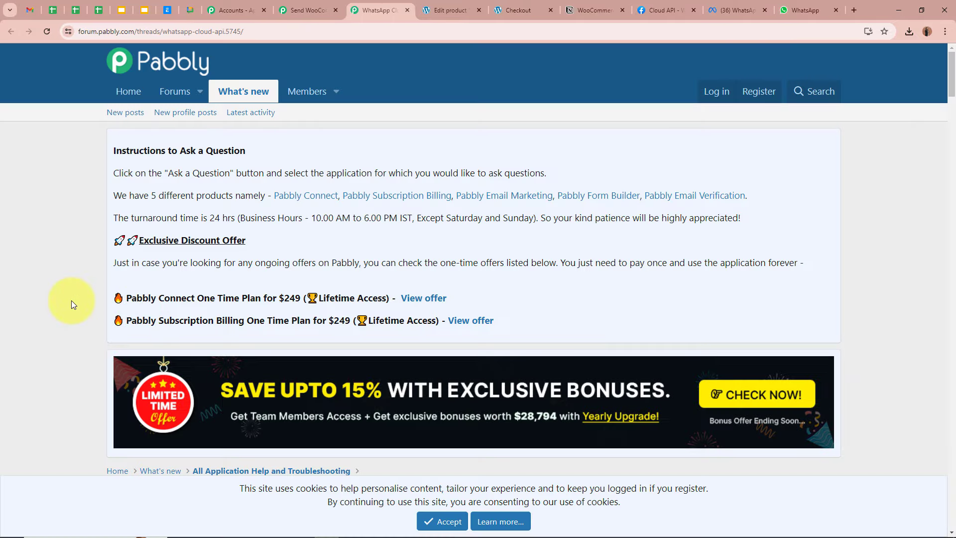
# Read the forum thread's WhatsApp Cloud API setup question
pyautogui.scroll(-8, 71, 300)
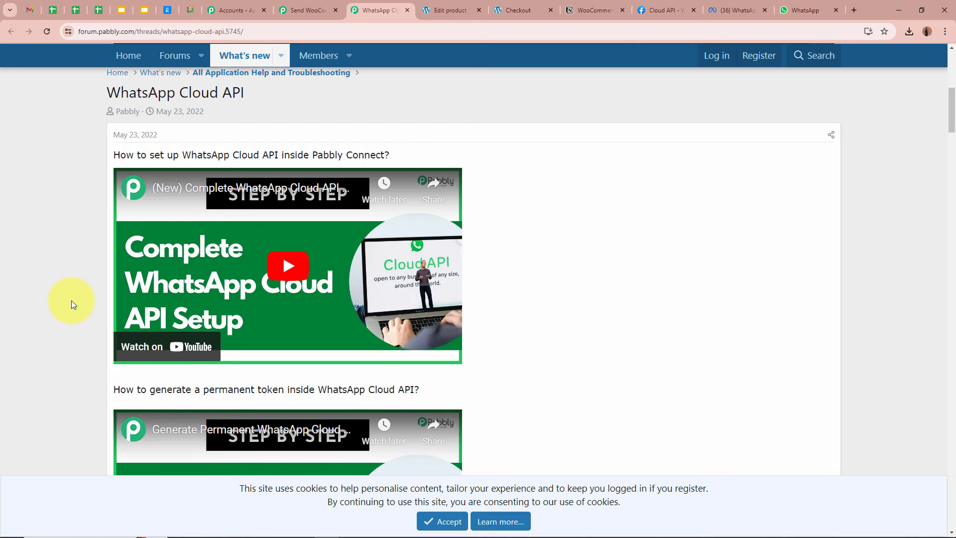
pyautogui.tripleClick(448, 145)
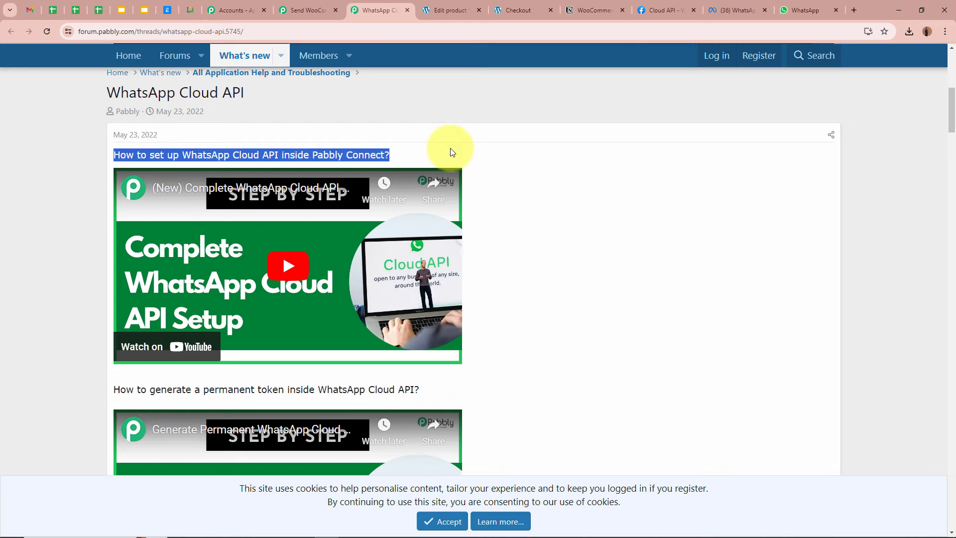
pyautogui.click(55, 198)
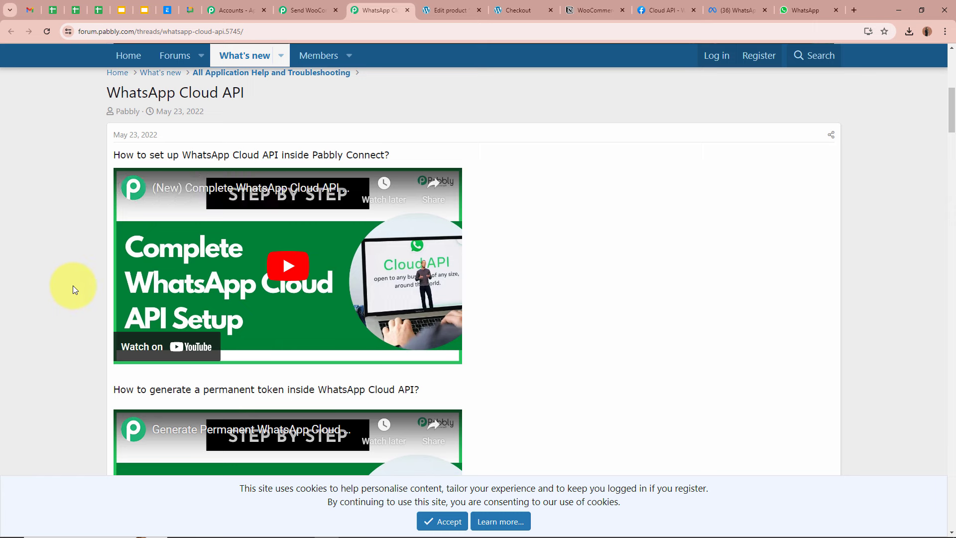
pyautogui.click(304, 10)
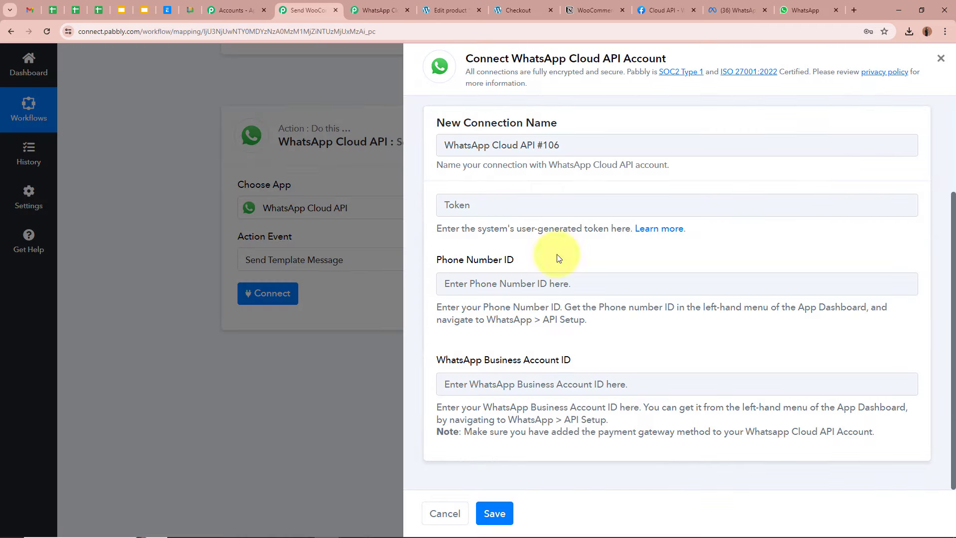
pyautogui.click(376, 10)
# Read the permanent token section, then close the forum tab and return to Pabbly Connect
pyautogui.scroll(-2, 88, 299)
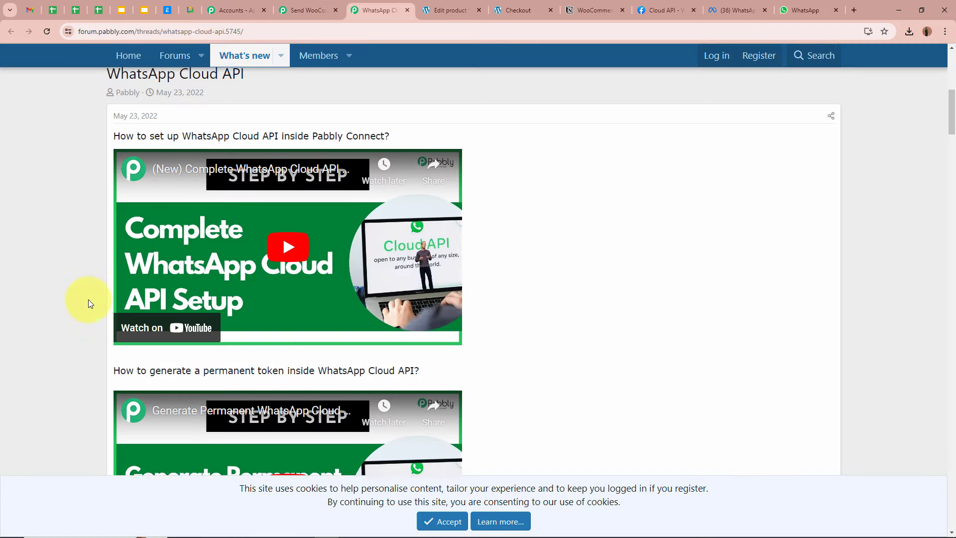
pyautogui.scroll(-3, 88, 300)
pyautogui.moveTo(112, 240); pyautogui.dragTo(443, 235)
pyautogui.click(55, 240)
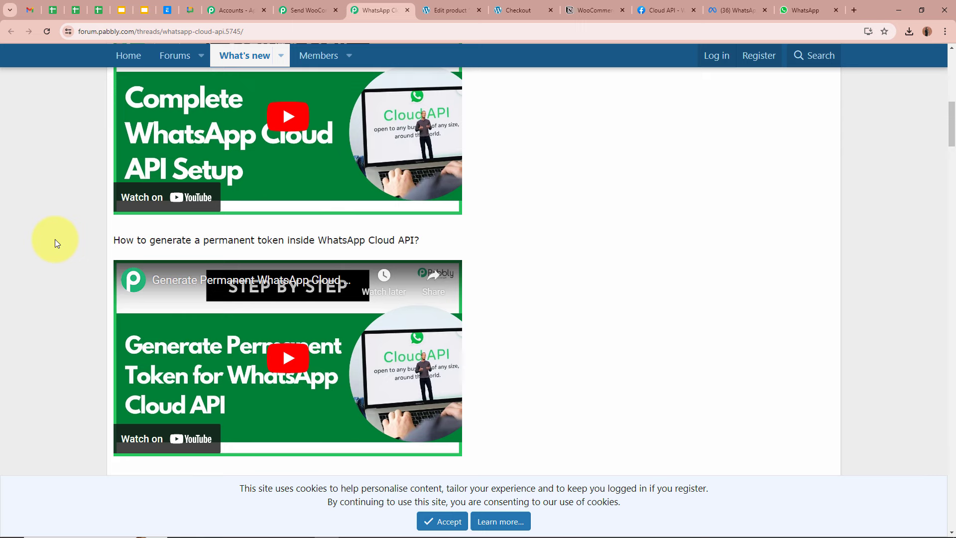
pyautogui.moveTo(116, 238); pyautogui.dragTo(420, 241)
pyautogui.click(30, 269)
pyautogui.scroll(-1, 29, 265)
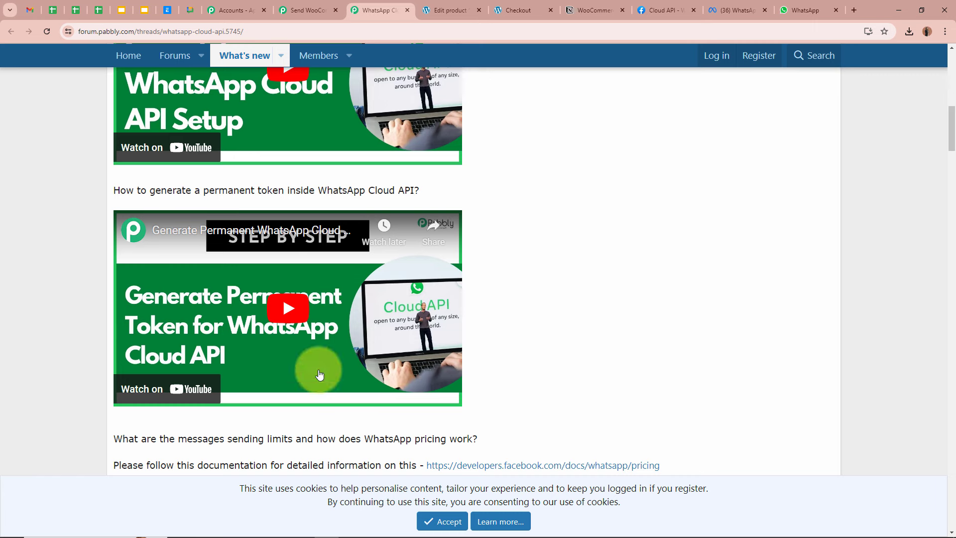
pyautogui.scroll(3, 81, 311)
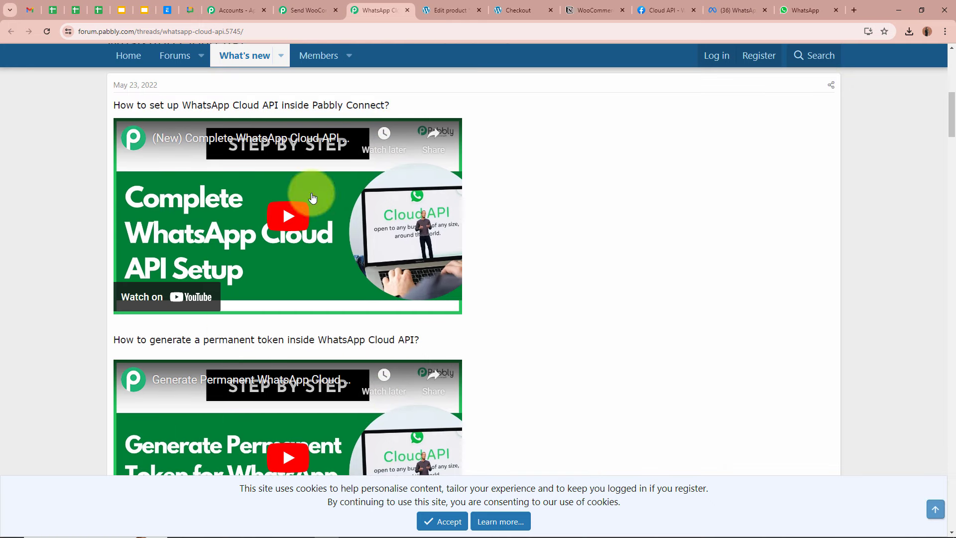
pyautogui.scroll(-2, 44, 326)
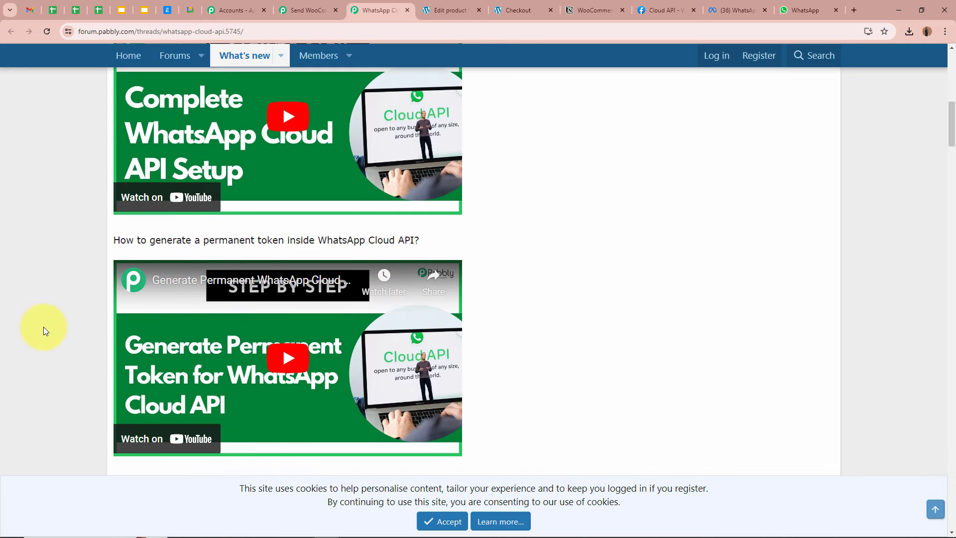
pyautogui.click(406, 10)
pyautogui.click(343, 5)
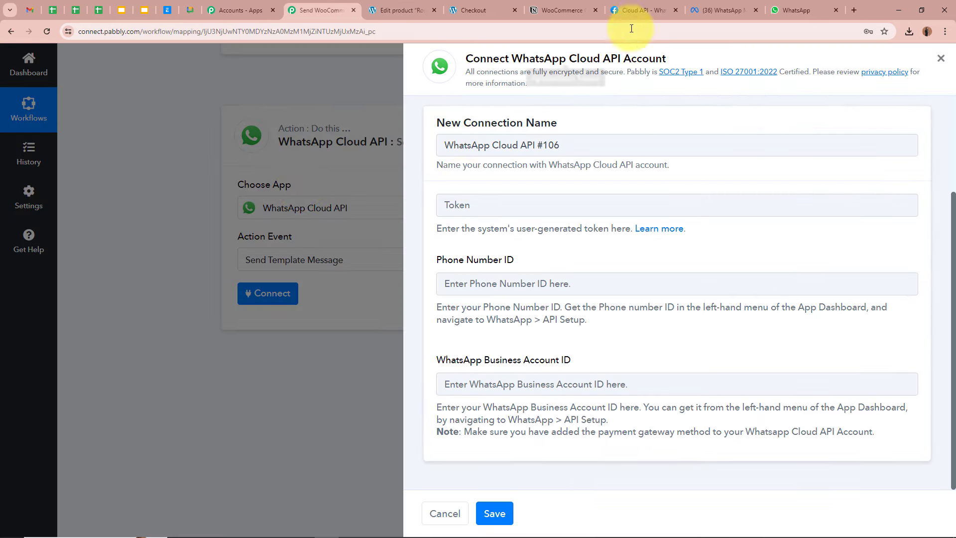
# Review the Meta app's API Setup page and its temporary access token section
pyautogui.click(643, 10)
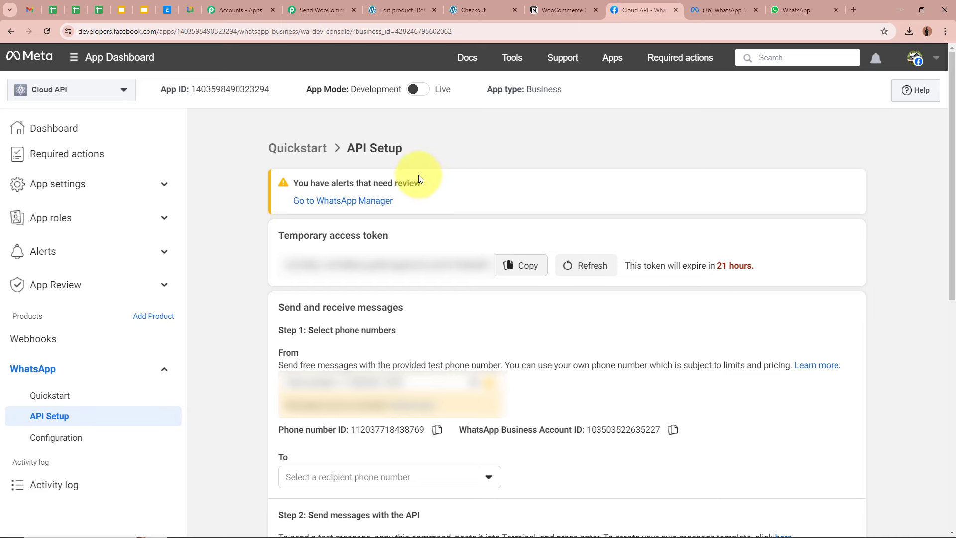
pyautogui.moveTo(346, 148); pyautogui.dragTo(422, 183)
pyautogui.click(429, 153)
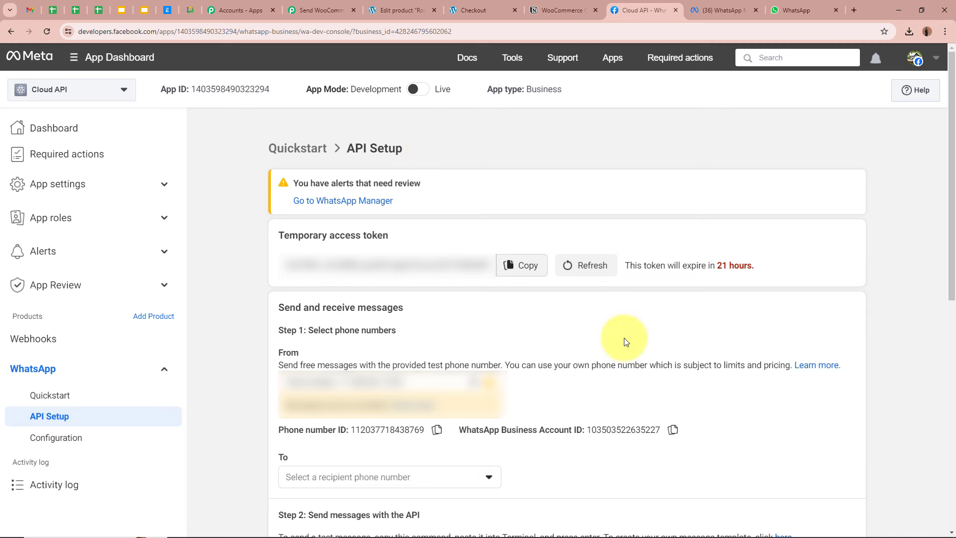
pyautogui.moveTo(282, 234); pyautogui.dragTo(391, 236)
pyautogui.click(393, 237)
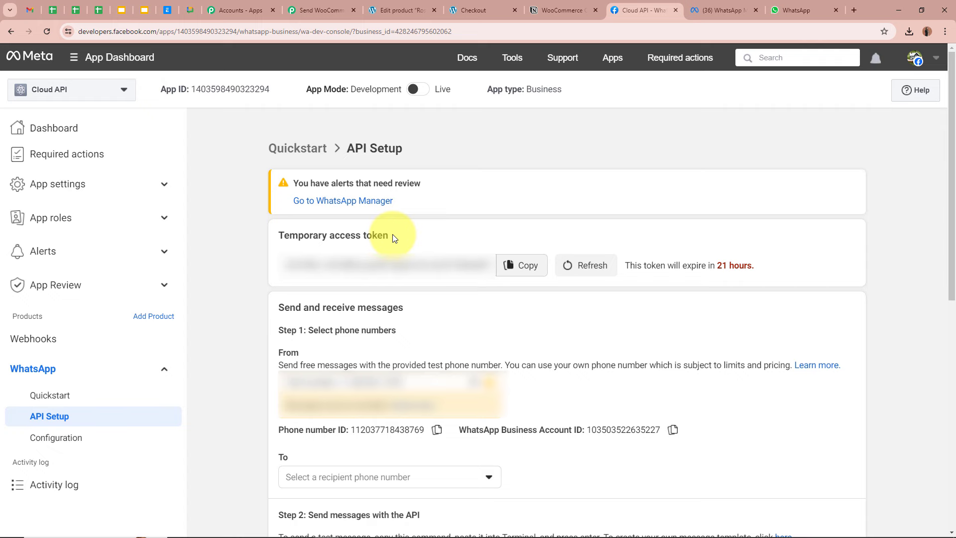
pyautogui.click(318, 10)
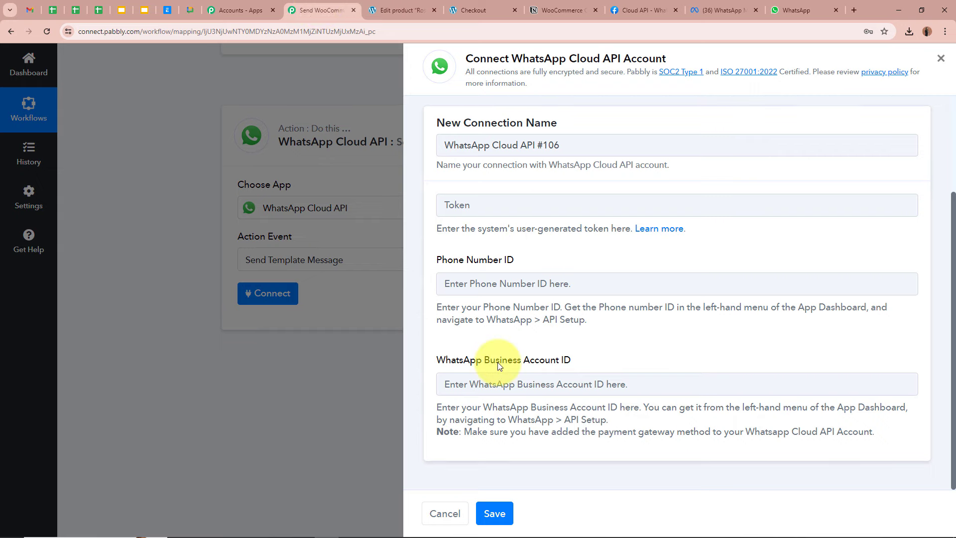
pyautogui.click(645, 10)
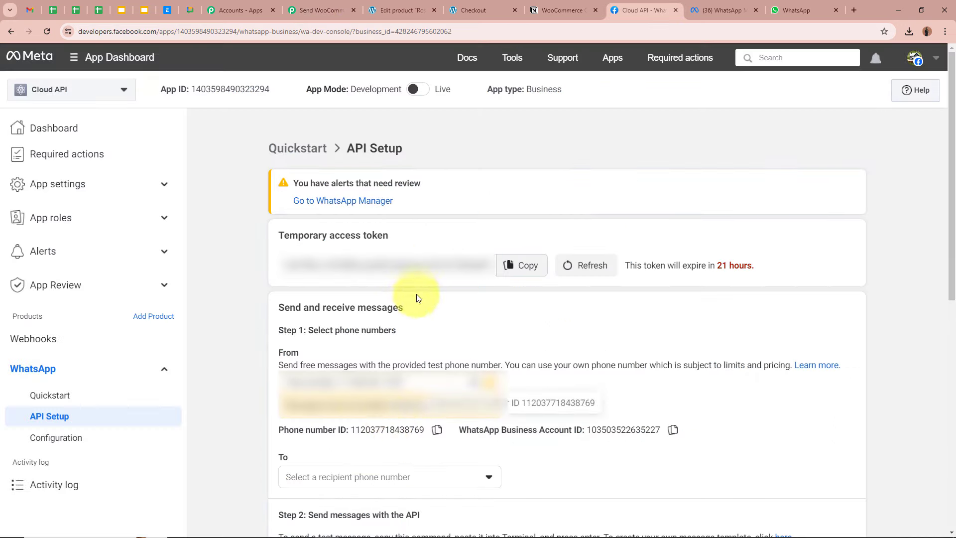
pyautogui.moveTo(309, 235); pyautogui.dragTo(391, 235)
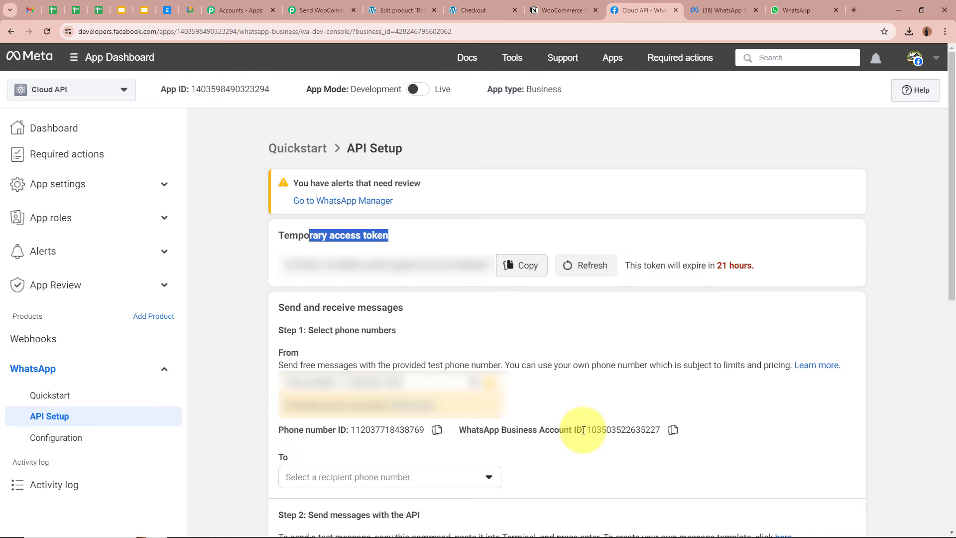
pyautogui.click(199, 309)
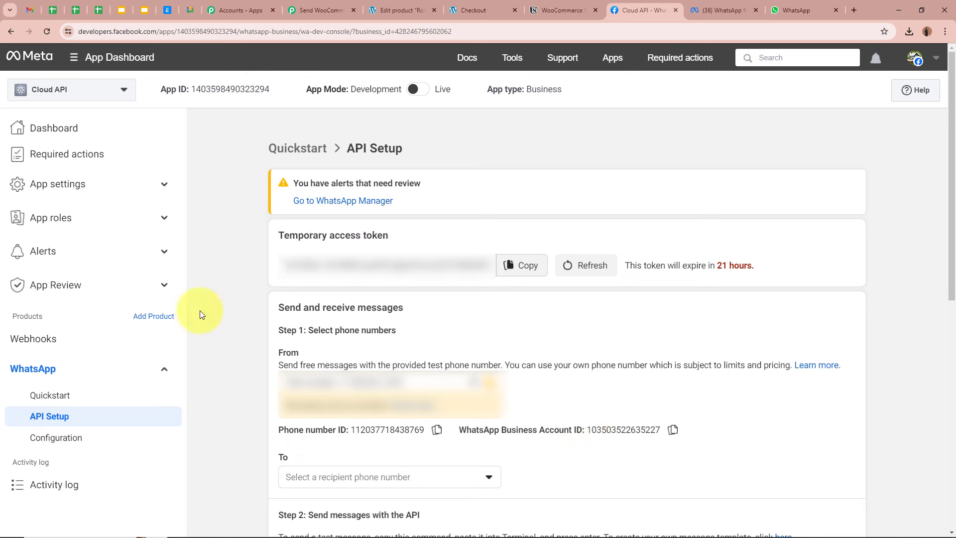
# Paste the temporary access token from Meta's API Setup into the connection's token field
pyautogui.click(513, 266)
pyautogui.click(321, 10)
pyautogui.click(560, 204)
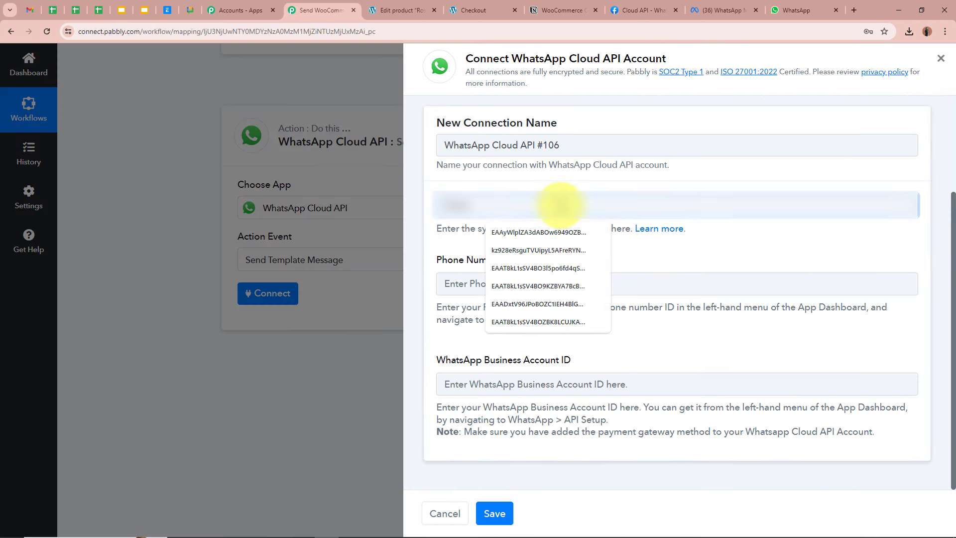
pyautogui.hotkey('ctrl', 'v')
pyautogui.click(547, 285)
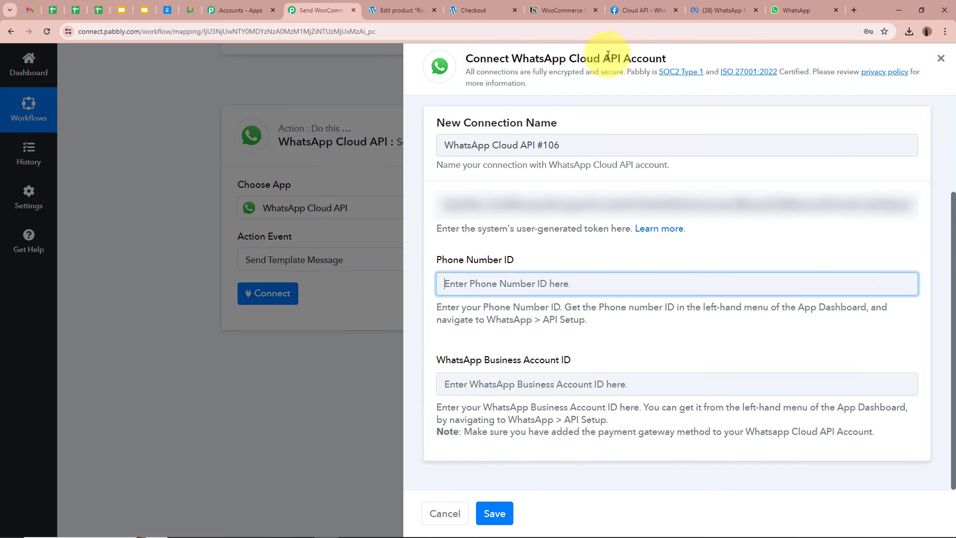
# Paste the Phone Number ID and WhatsApp Business Account ID from Meta, then save the connection
pyautogui.click(631, 4)
pyautogui.click(438, 367)
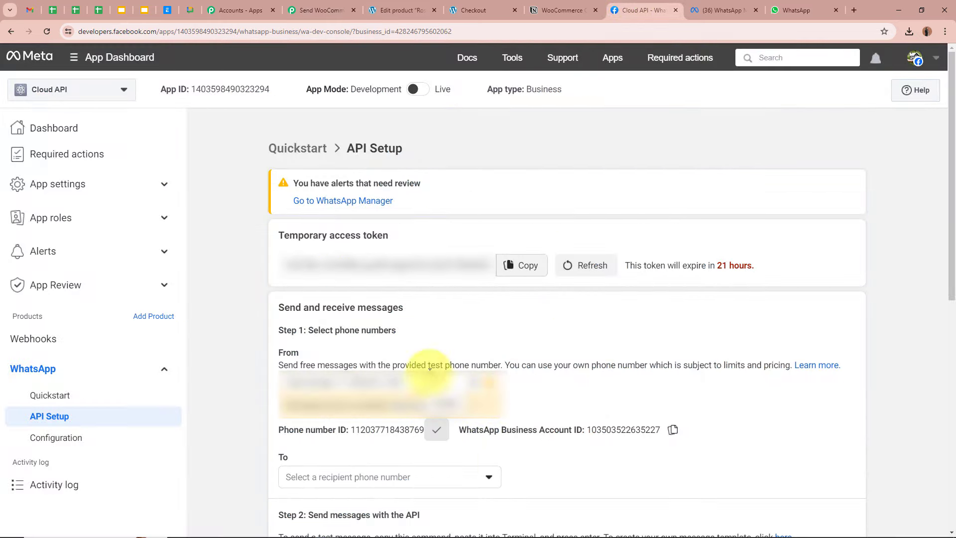
pyautogui.click(330, 4)
pyautogui.hotkey('ctrl', 'v')
pyautogui.click(459, 384)
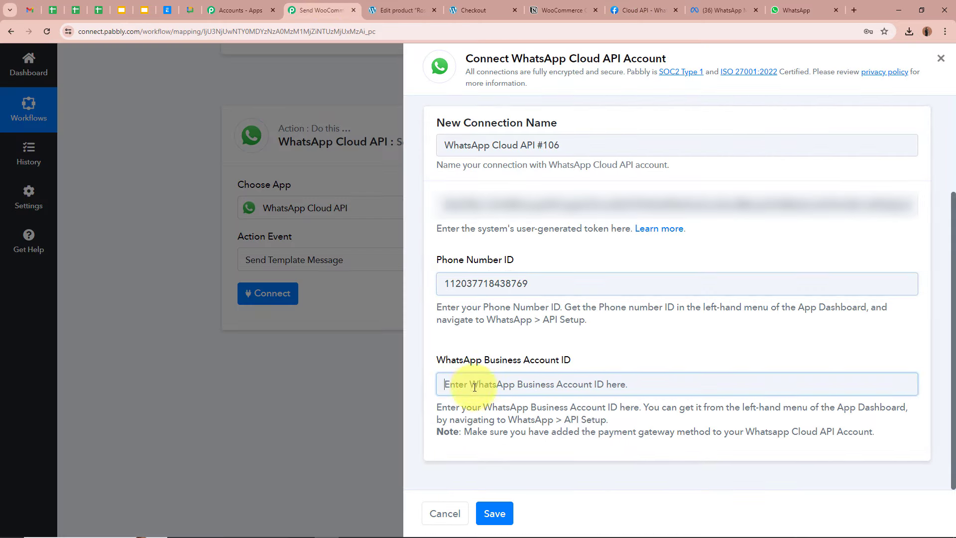
pyautogui.click(629, 4)
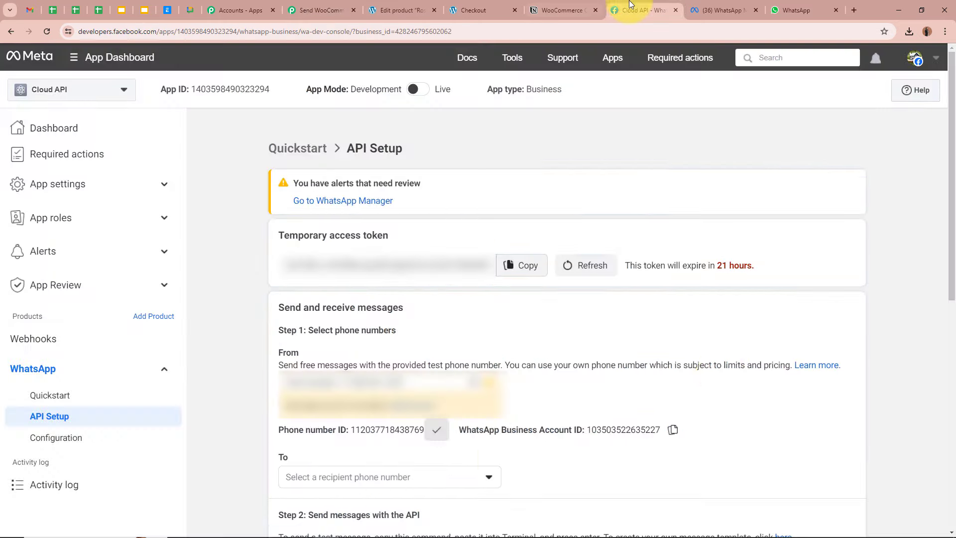
pyautogui.click(673, 430)
pyautogui.click(330, 4)
pyautogui.hotkey('ctrl', 'v')
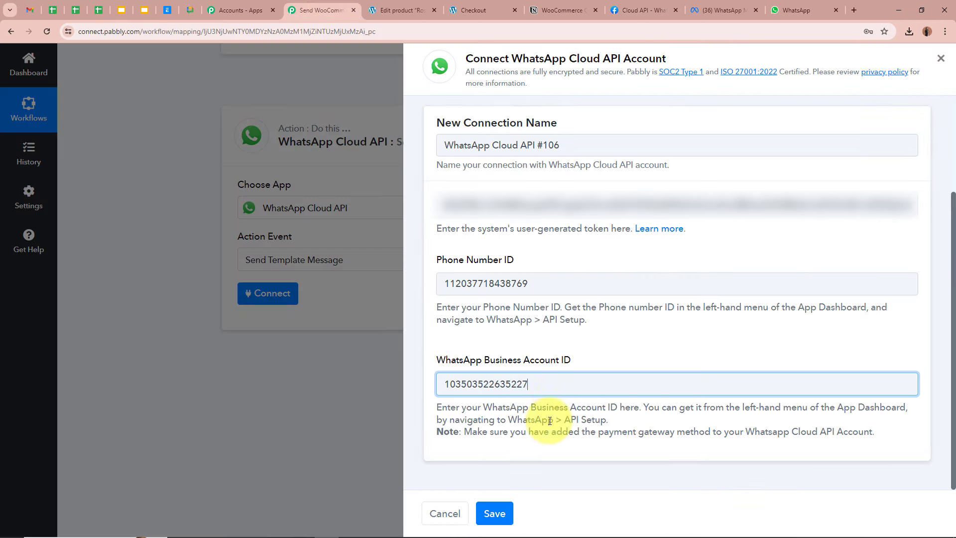
pyautogui.click(501, 515)
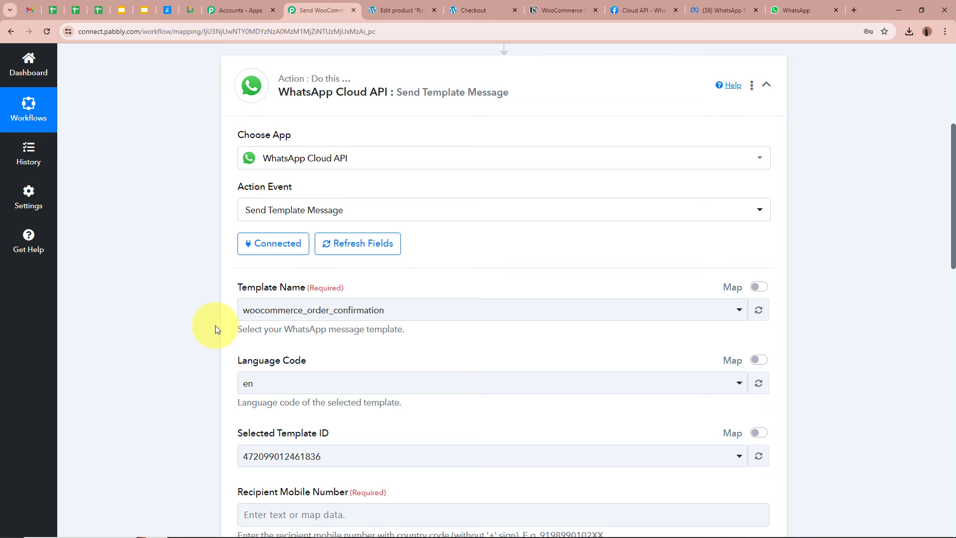
# Compare with Meta's template and keep woocommerce_order_confirmation as the Template Name
pyautogui.scroll(-2, 209, 314)
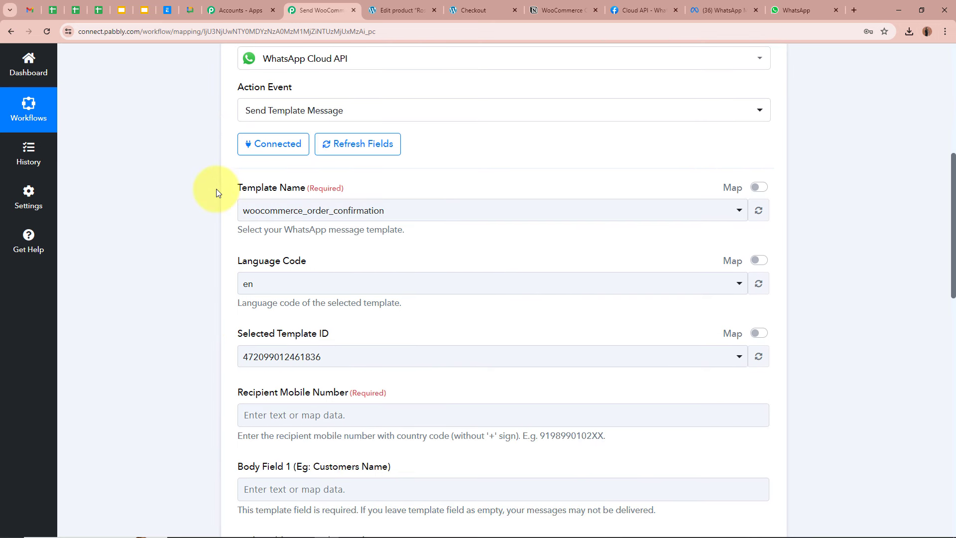
pyautogui.click(715, 14)
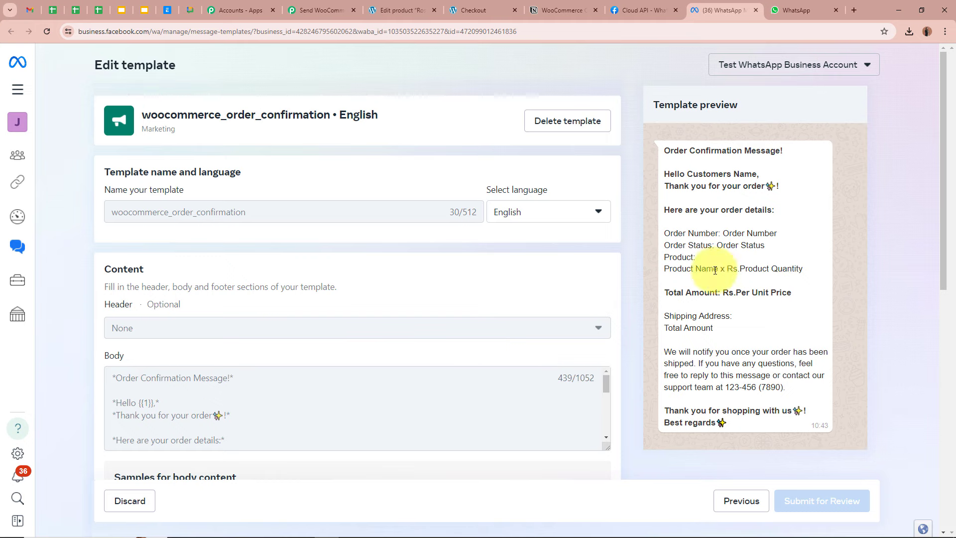
pyautogui.click(319, 9)
pyautogui.click(274, 215)
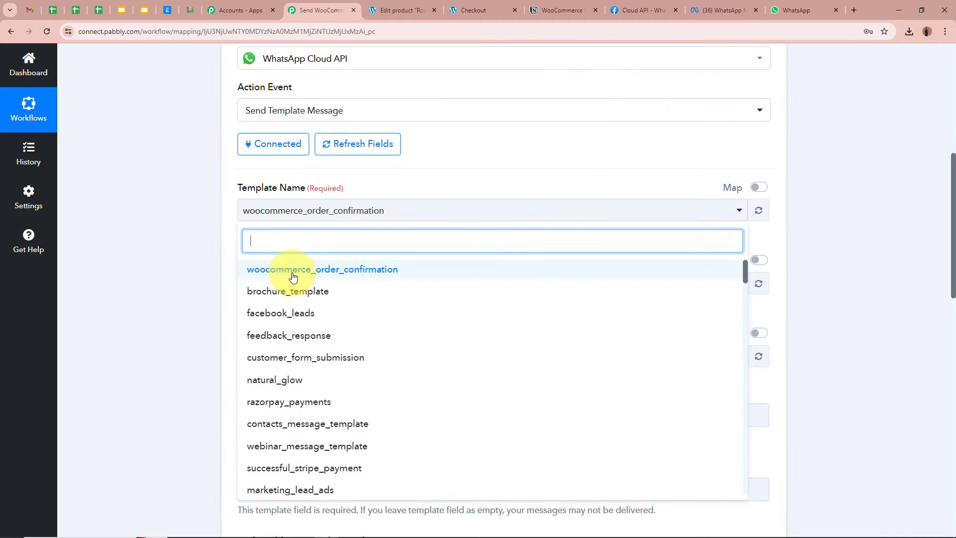
pyautogui.click(192, 241)
pyautogui.scroll(-1, 191, 242)
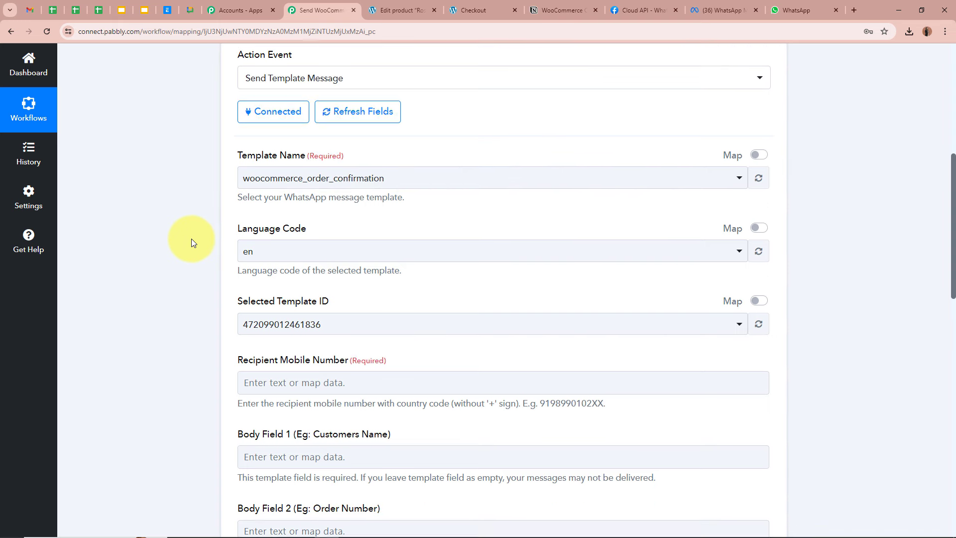
pyautogui.scroll(-1, 186, 172)
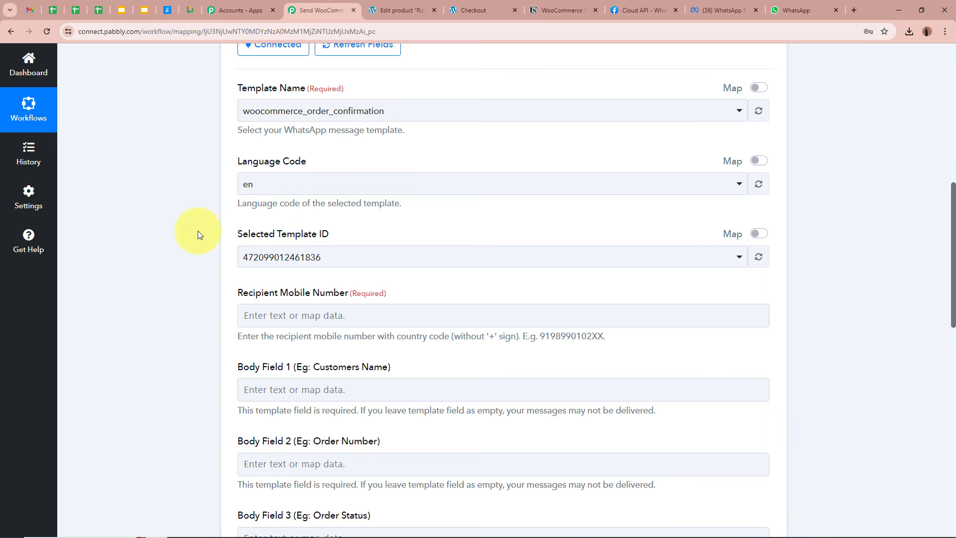
pyautogui.tripleClick(265, 88)
pyautogui.tripleClick(241, 161)
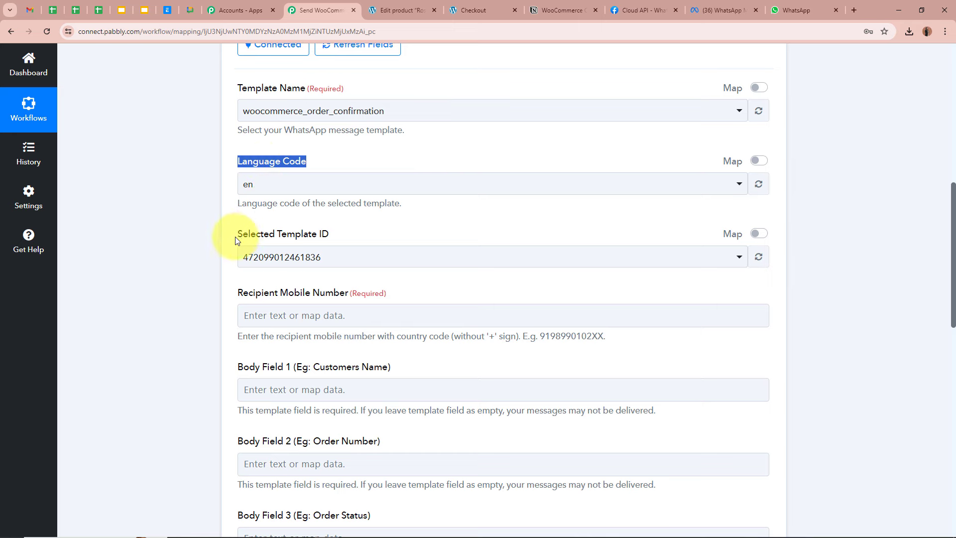
pyautogui.moveTo(236, 237); pyautogui.dragTo(351, 227)
pyautogui.click(184, 257)
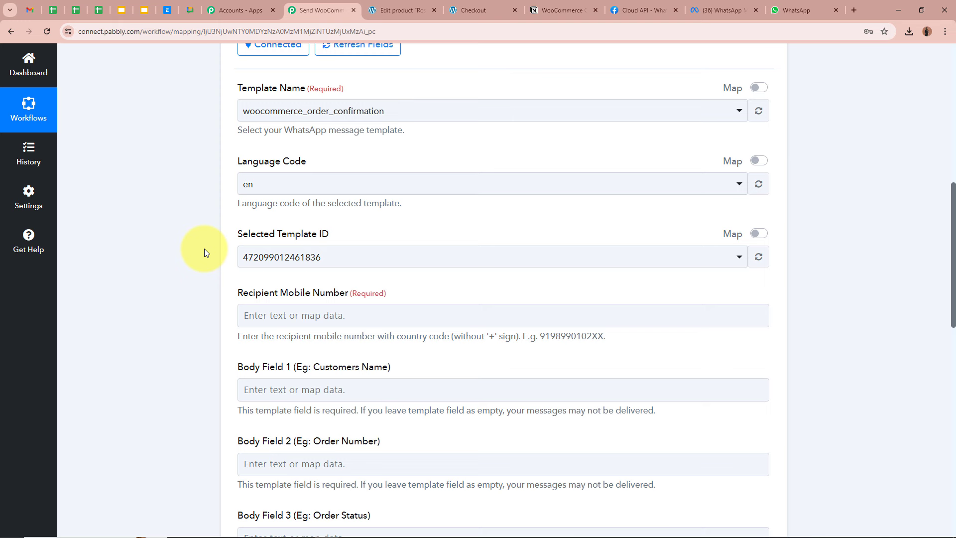
pyautogui.scroll(-3, 204, 252)
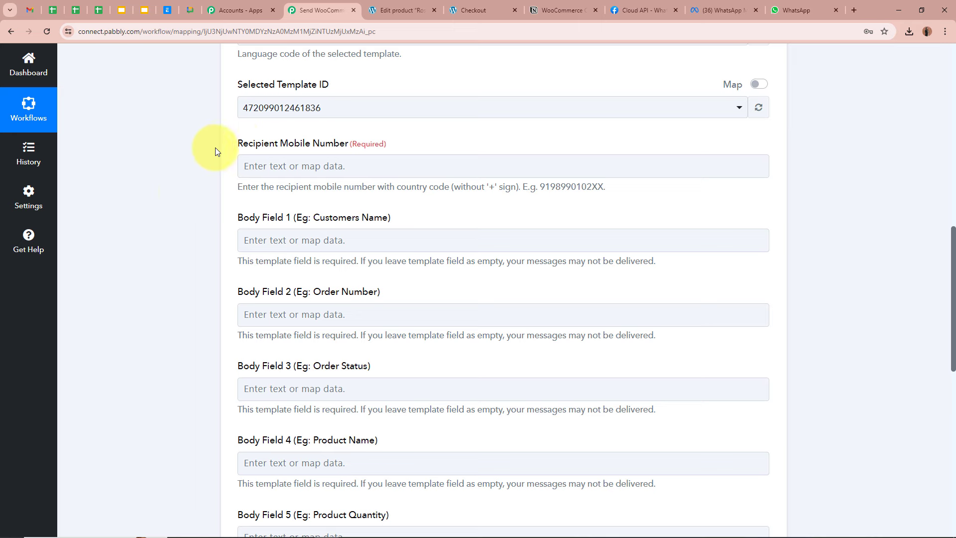
pyautogui.moveTo(233, 144); pyautogui.dragTo(384, 171)
pyautogui.click(189, 200)
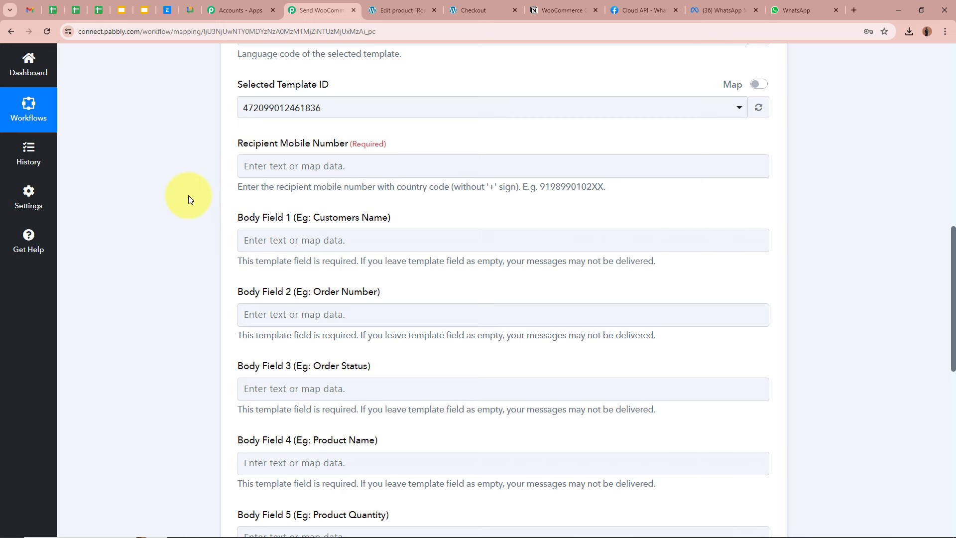
# Map Billing Phone from WooCommerce: New Order Created, found by searching 'Phone', as the recipient number
pyautogui.click(308, 167)
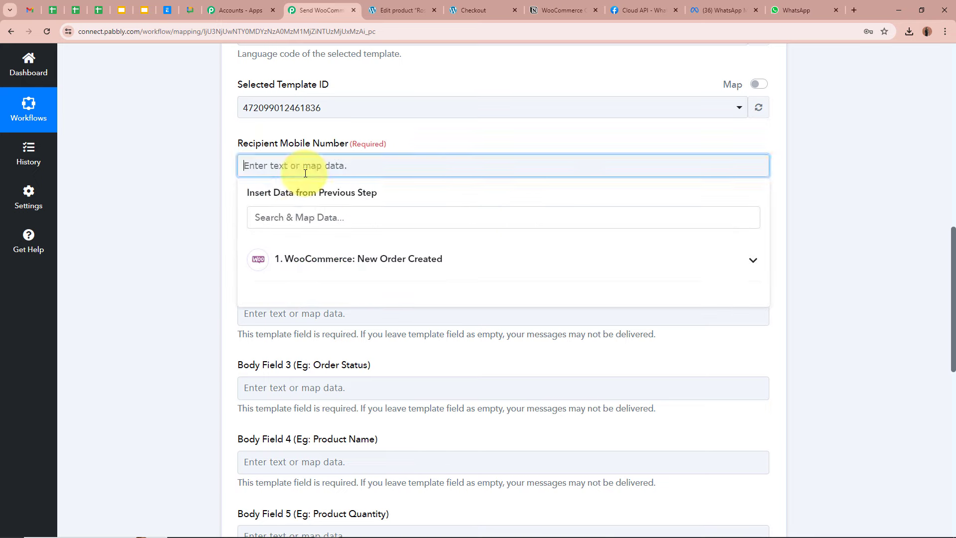
pyautogui.scroll(7, 426, 264)
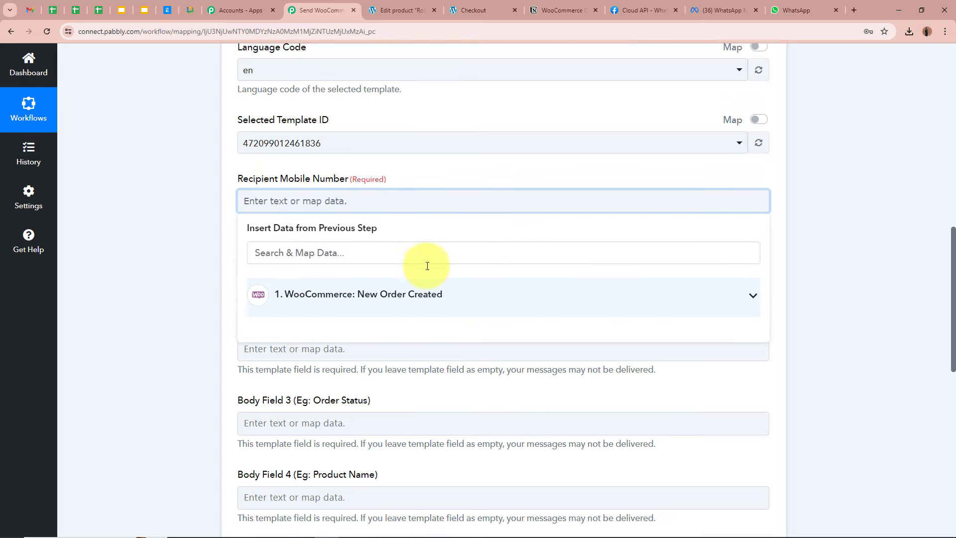
pyautogui.scroll(4, 427, 249)
pyautogui.scroll(-9, 491, 192)
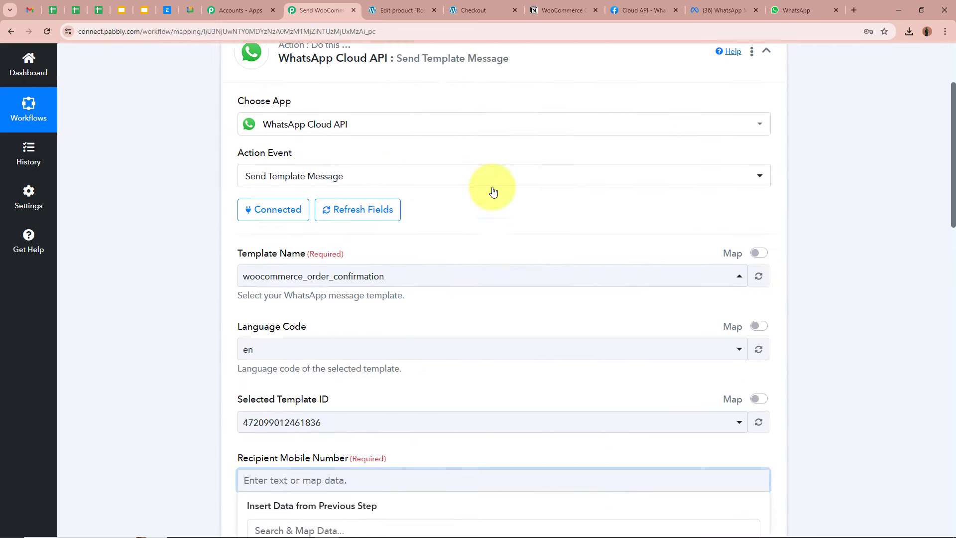
pyautogui.click(406, 359)
pyautogui.scroll(-10, 408, 379)
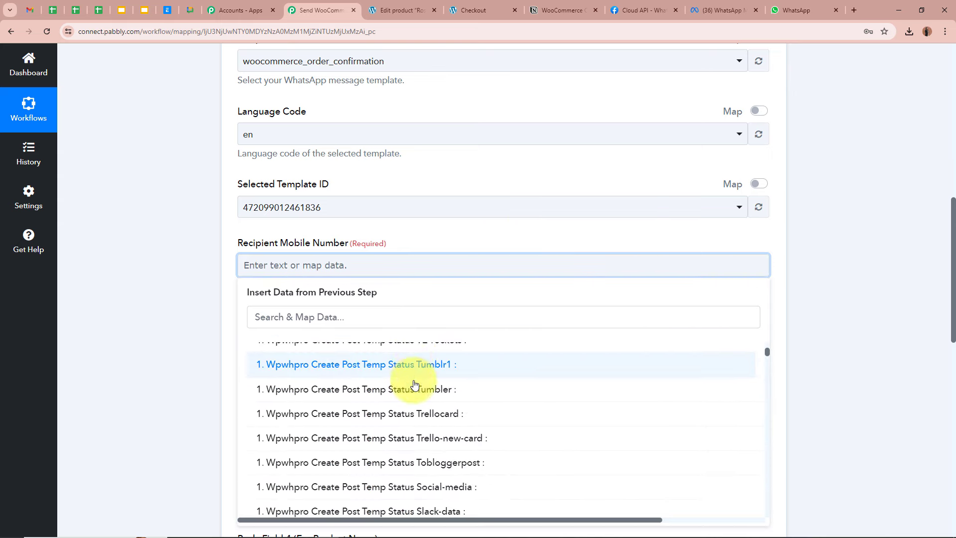
pyautogui.scroll(-6, 418, 431)
pyautogui.scroll(-3, 202, 371)
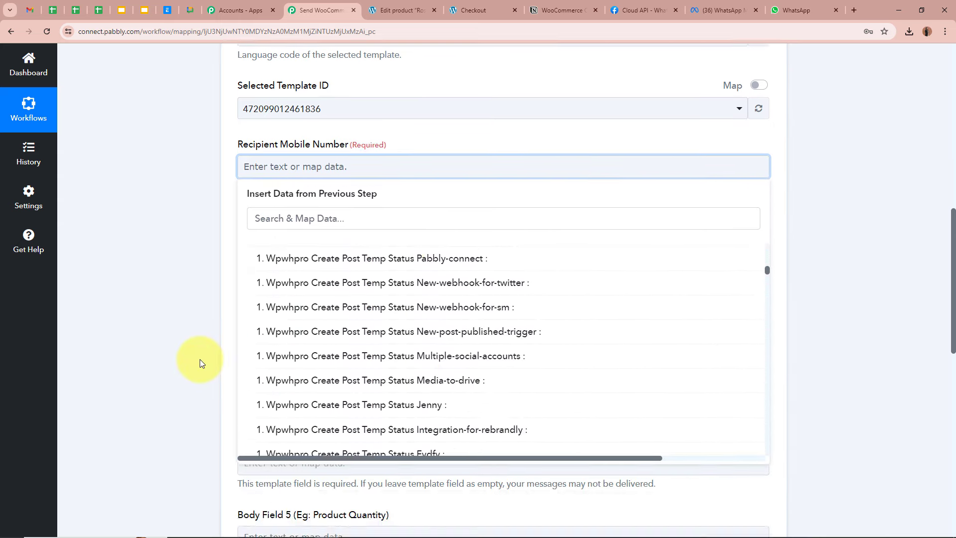
pyautogui.scroll(-6, 427, 397)
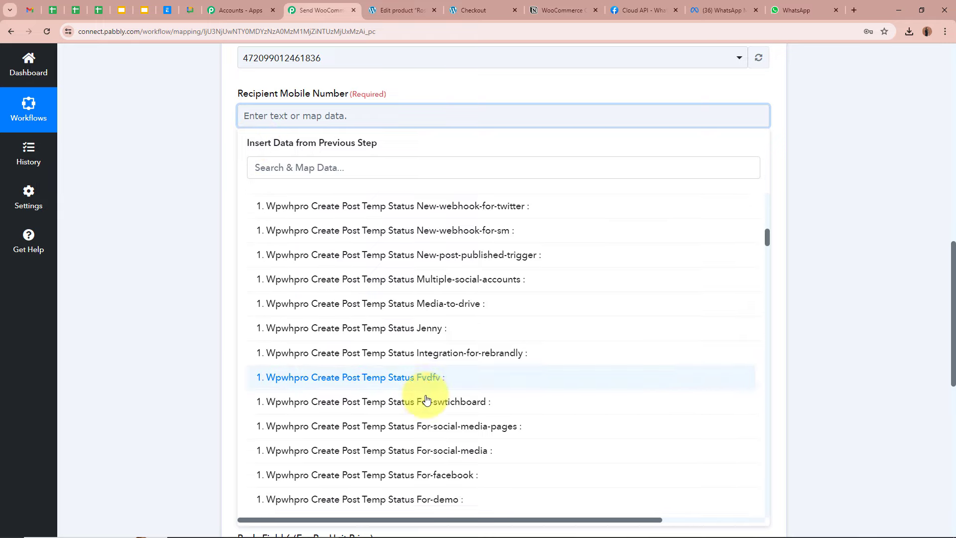
pyautogui.scroll(-12, 428, 396)
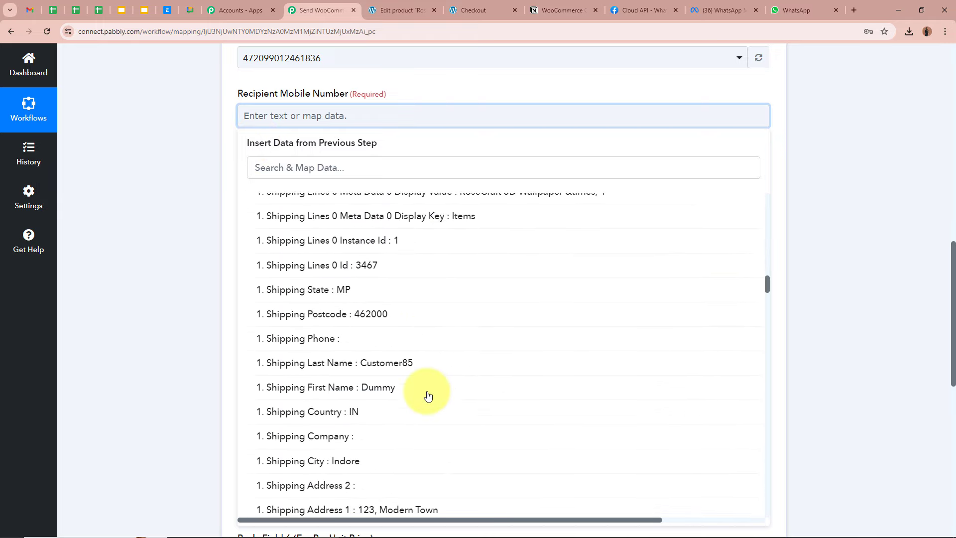
pyautogui.click(321, 167)
pyautogui.write('Pho')
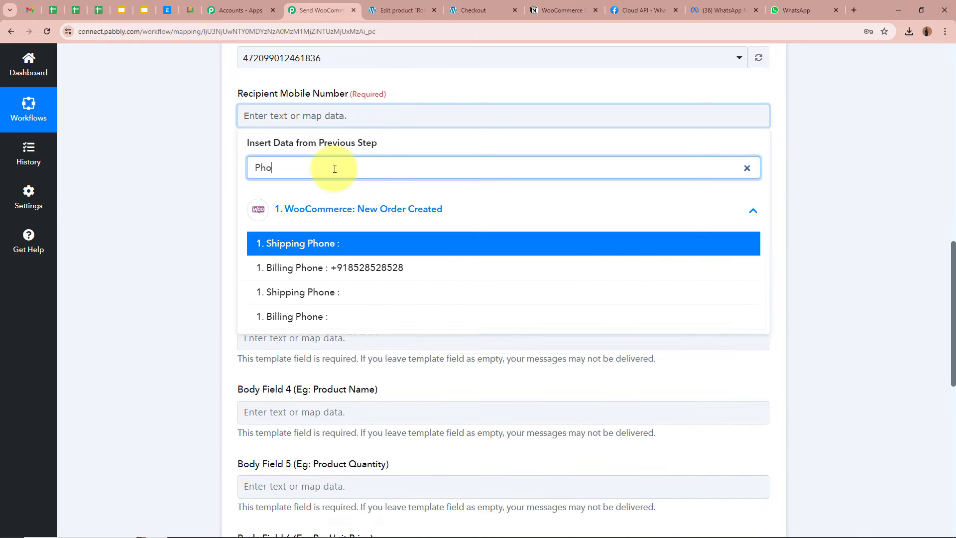
pyautogui.write('ne')
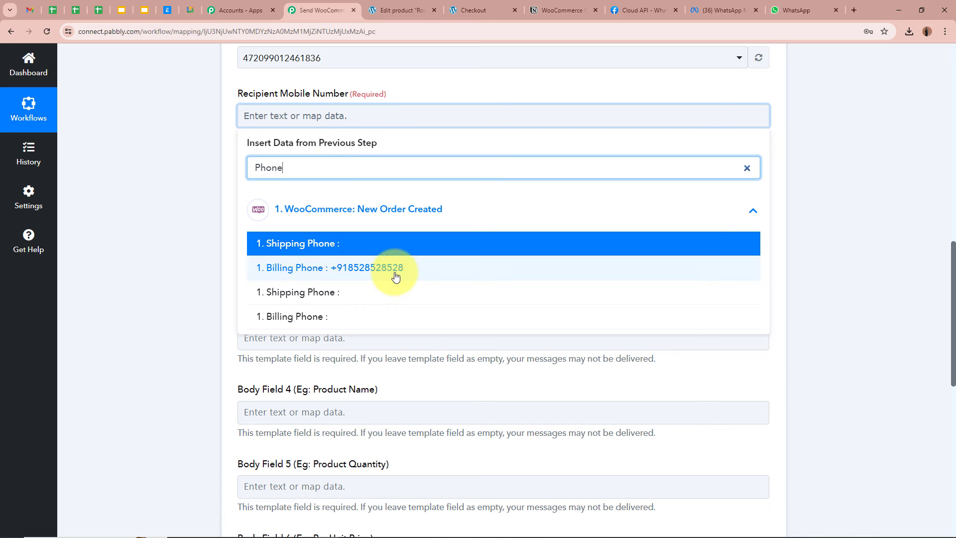
pyautogui.click(346, 269)
pyautogui.click(189, 136)
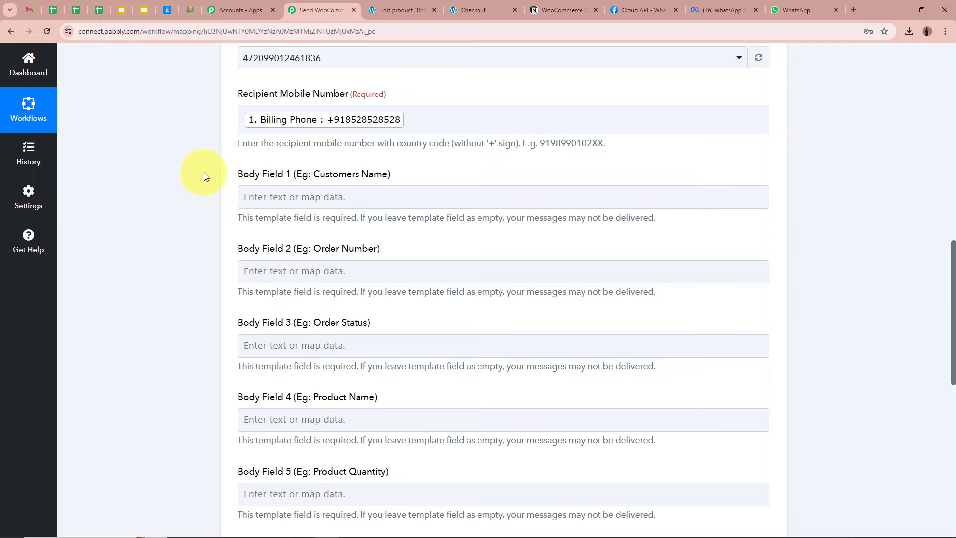
# Review the template's body fields and reopen the woocommerce_order_confirmation template in Meta
pyautogui.scroll(10, 204, 173)
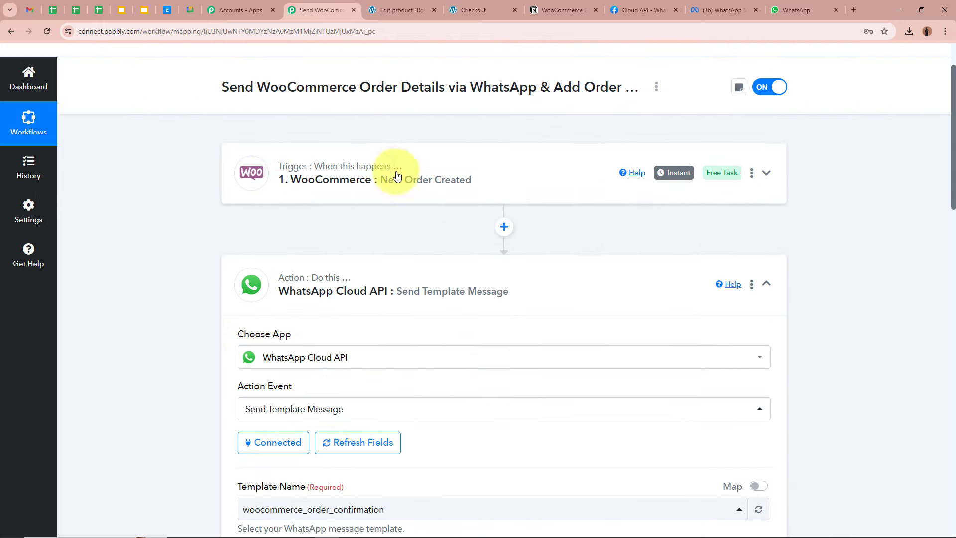
pyautogui.scroll(-8, 186, 213)
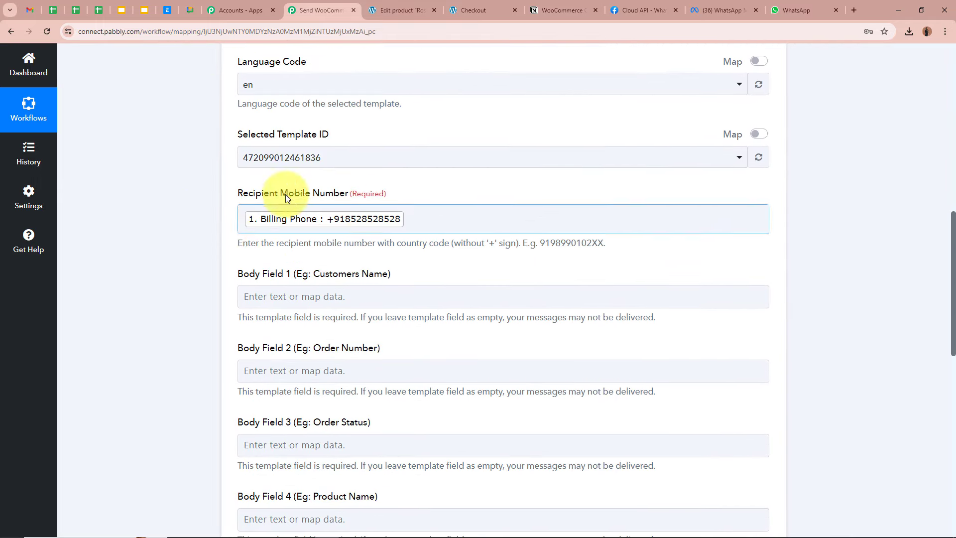
pyautogui.scroll(-2, 161, 214)
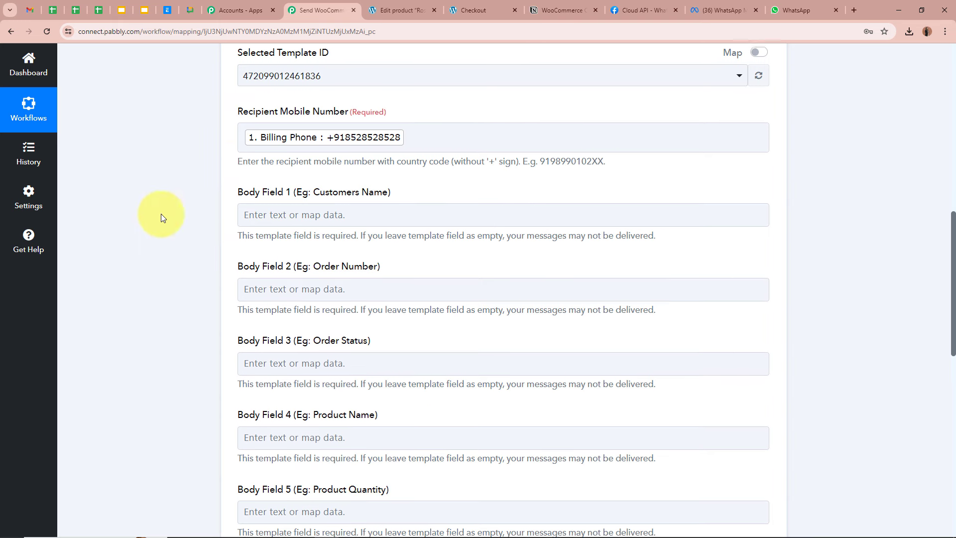
pyautogui.scroll(-1, 160, 214)
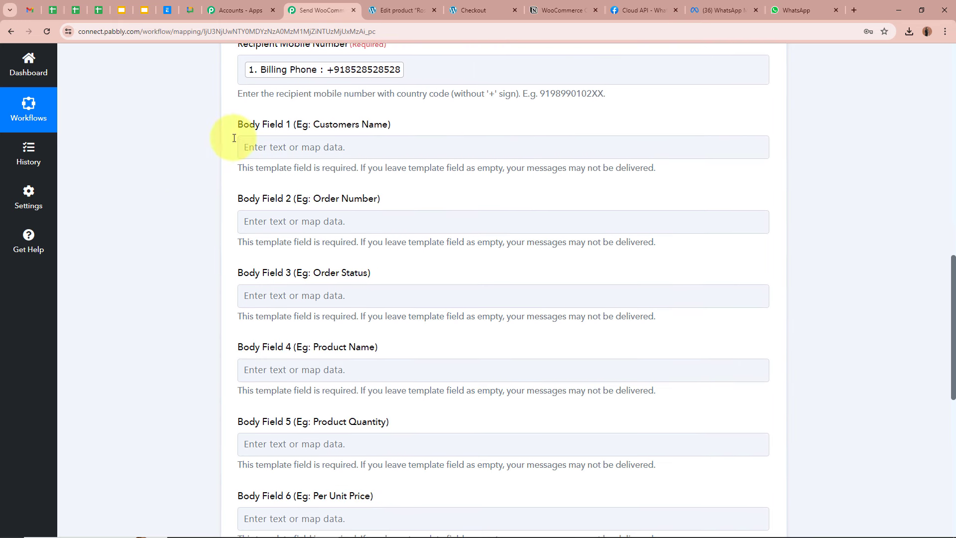
pyautogui.moveTo(239, 123); pyautogui.dragTo(361, 125)
pyautogui.scroll(-4, 246, 276)
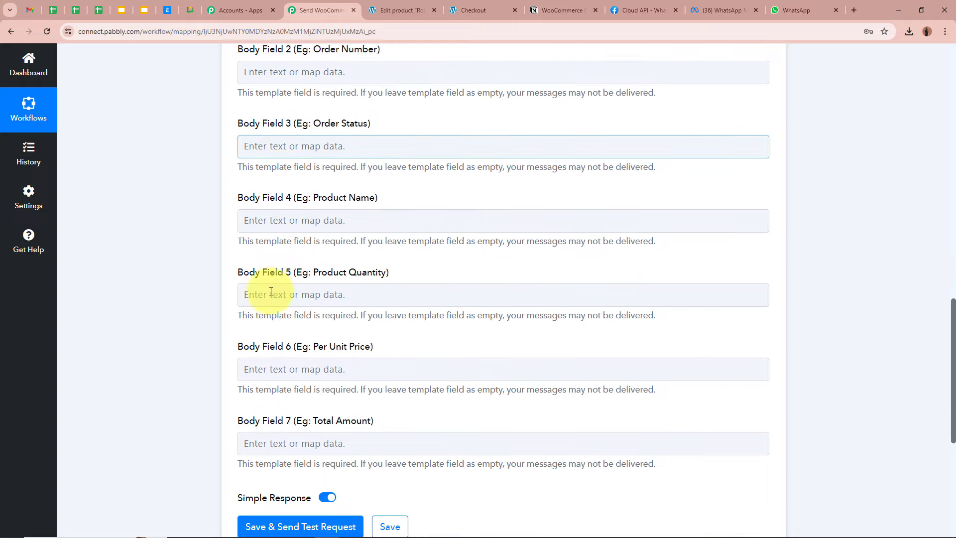
pyautogui.scroll(3, 269, 296)
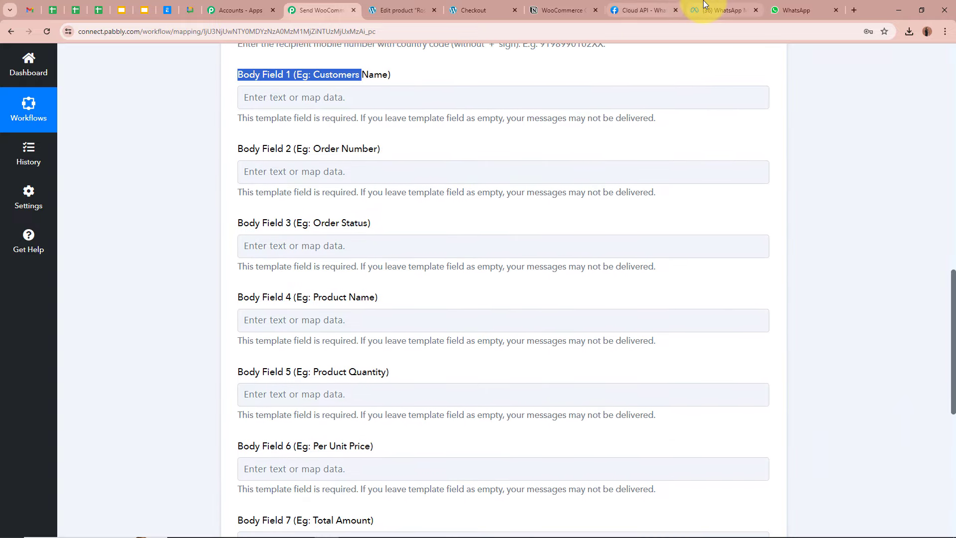
pyautogui.click(717, 10)
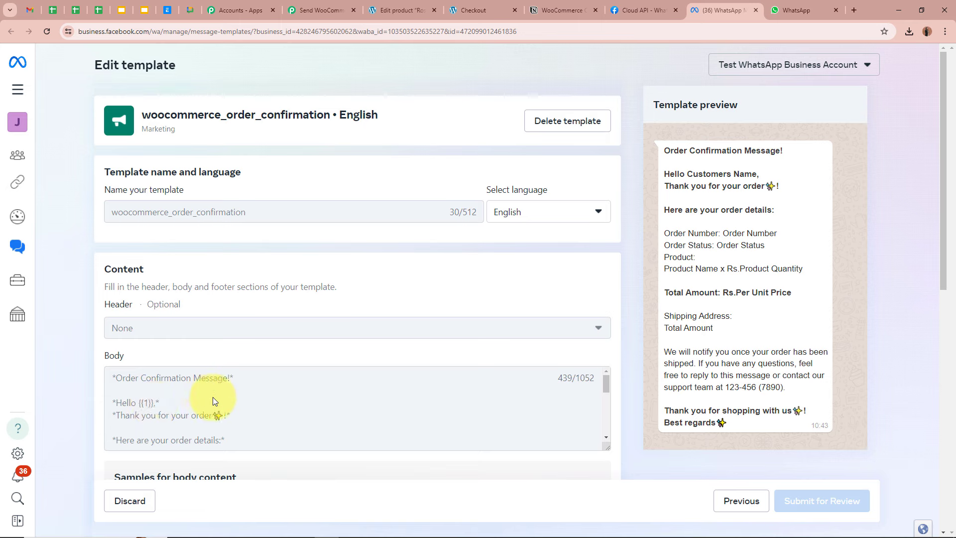
pyautogui.scroll(-3, 239, 396)
pyautogui.scroll(-3, 209, 389)
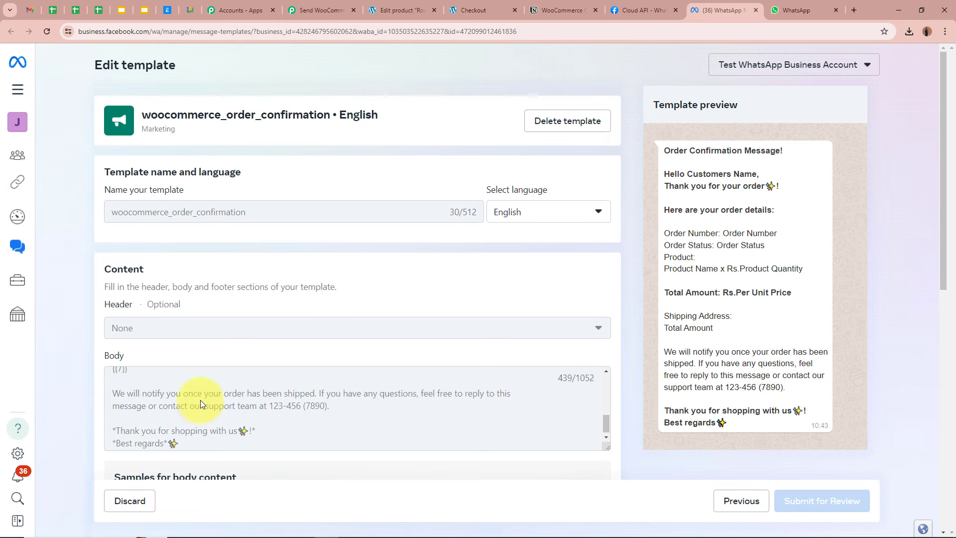
pyautogui.scroll(6, 200, 399)
pyautogui.scroll(-3, 200, 399)
pyautogui.scroll(3, 200, 399)
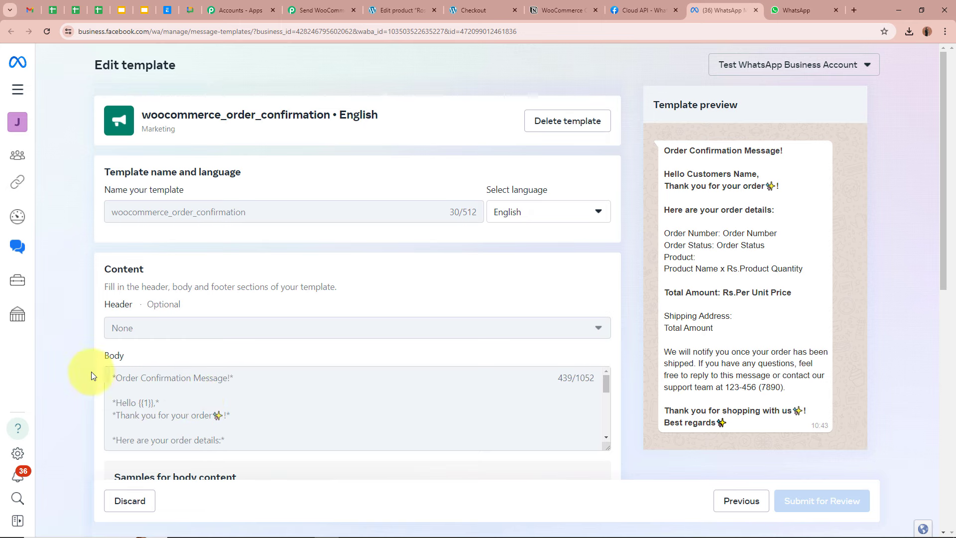
pyautogui.click(308, 6)
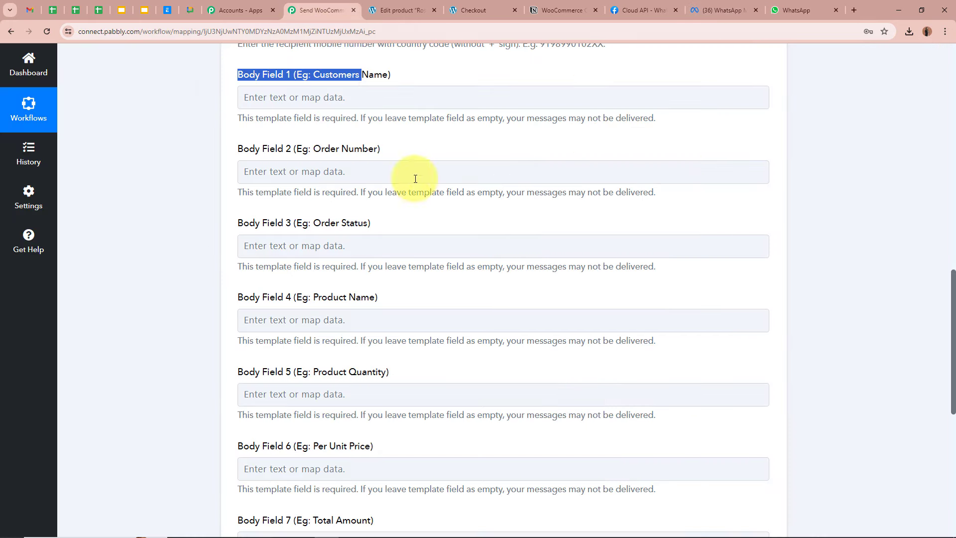
# Map Shipping First Name followed by Billing Last Name into Body Field 1 (customer name)
pyautogui.click(170, 190)
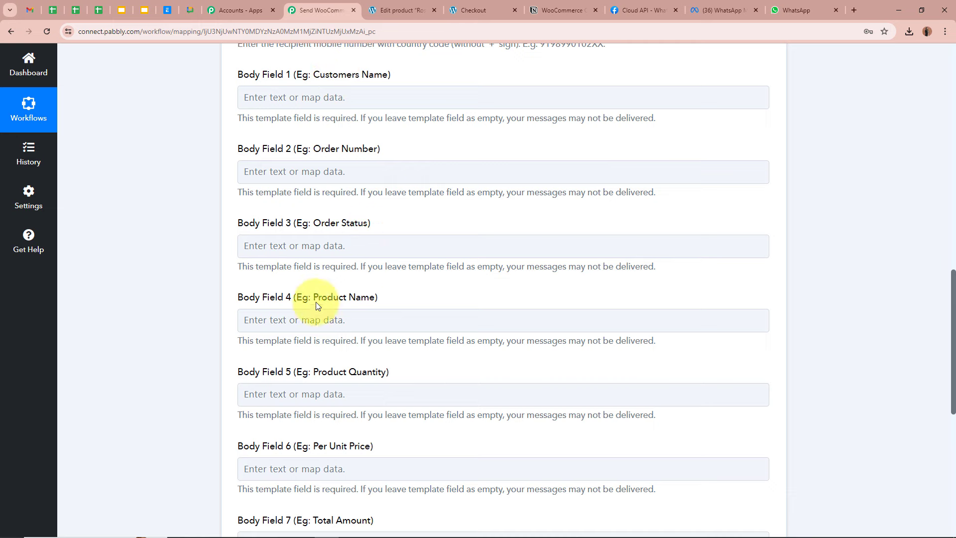
pyautogui.scroll(-2, 335, 365)
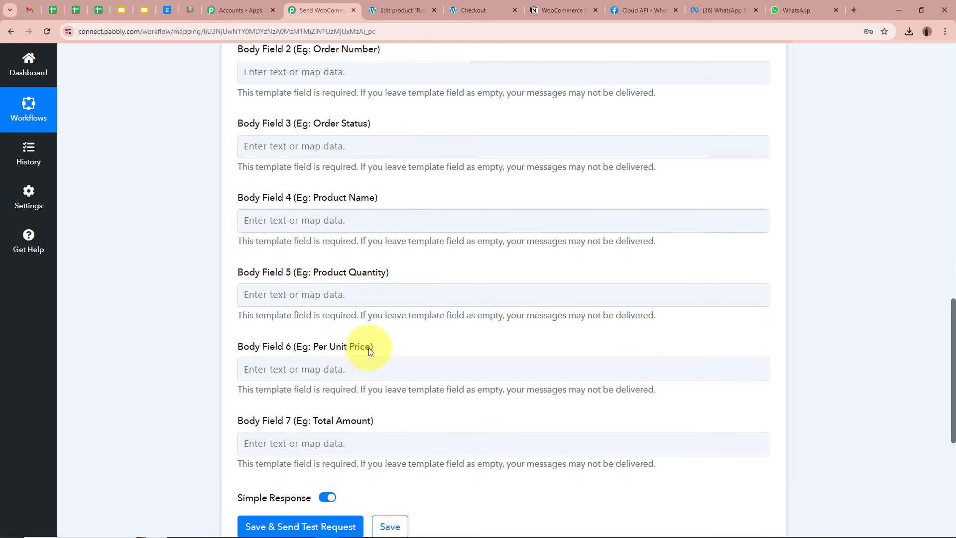
pyautogui.scroll(1, 371, 408)
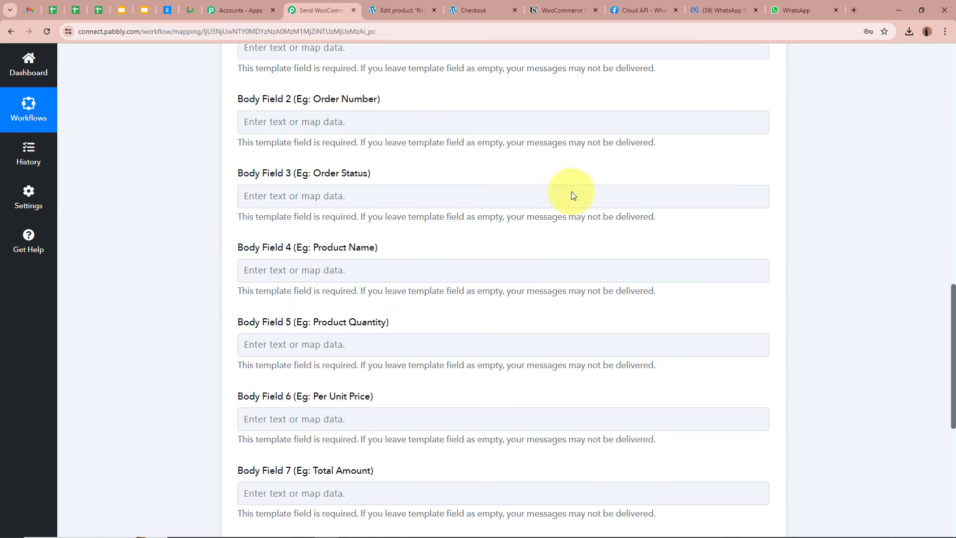
pyautogui.scroll(3, 226, 163)
pyautogui.scroll(-1, 205, 172)
pyautogui.click(297, 156)
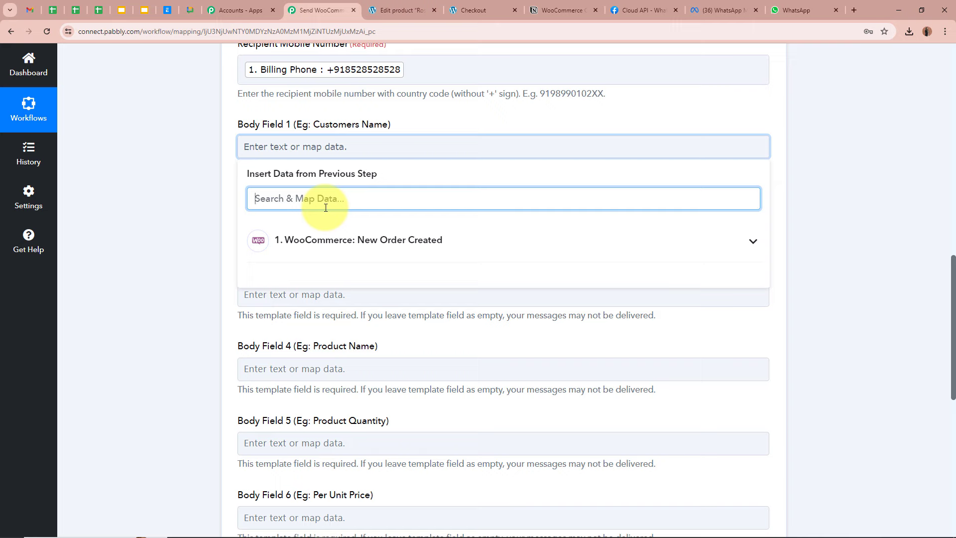
pyautogui.write('First')
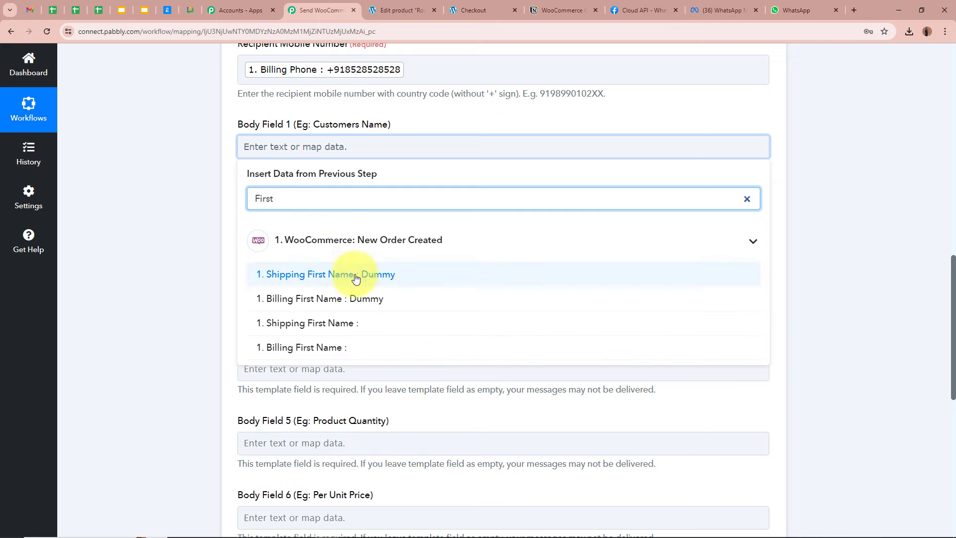
pyautogui.click(294, 274)
pyautogui.press('BackSpace')
pyautogui.press('BackSpace')
pyautogui.press('BackSpace')
pyautogui.press('BackSpace')
pyautogui.press('BackSpace')
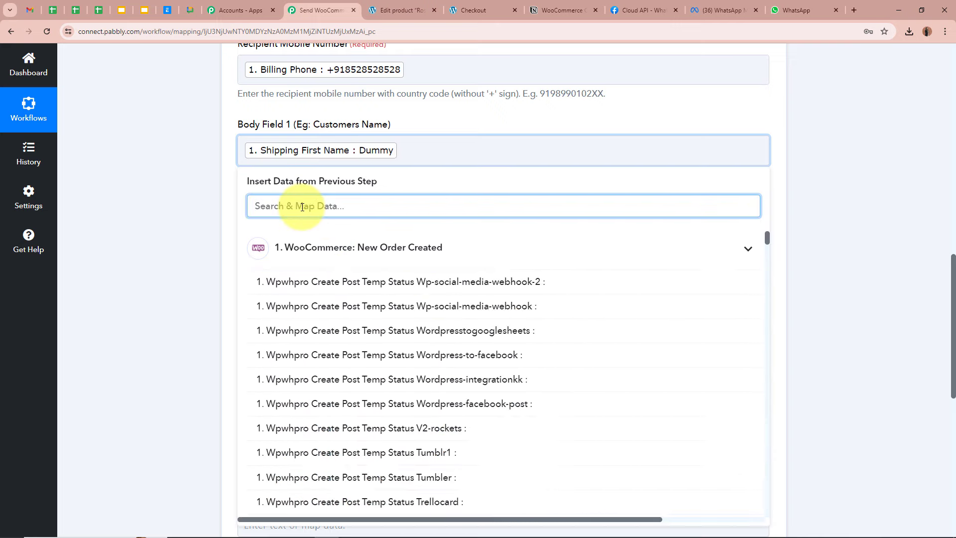
pyautogui.write('last')
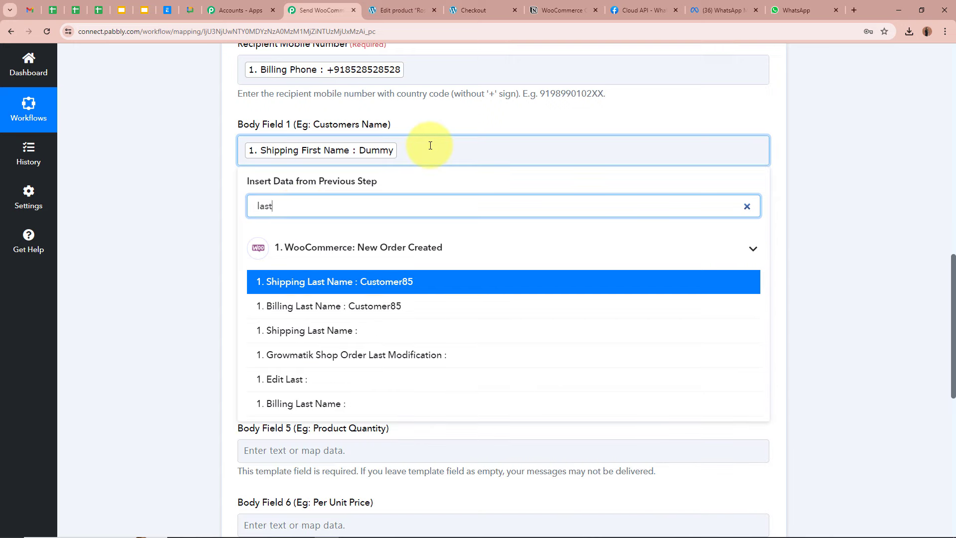
pyautogui.click(421, 150)
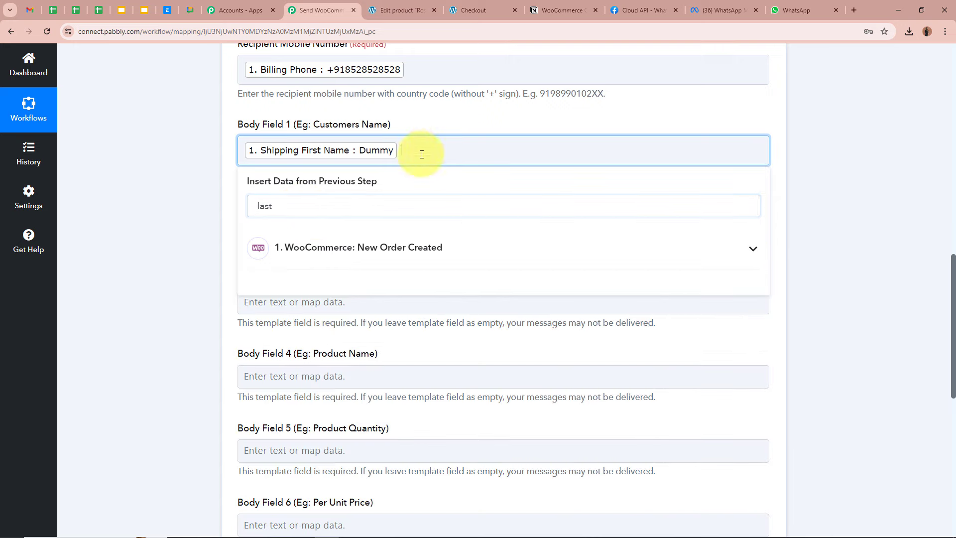
pyautogui.click(315, 241)
pyautogui.click(349, 305)
pyautogui.click(195, 241)
# Map the order Number into Body Field 2
pyautogui.scroll(-2, 167, 222)
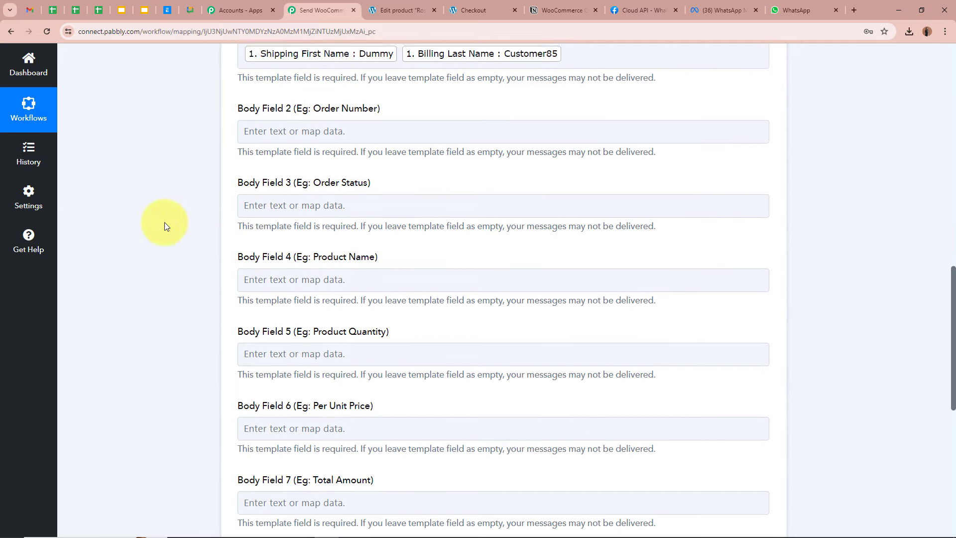
pyautogui.click(285, 128)
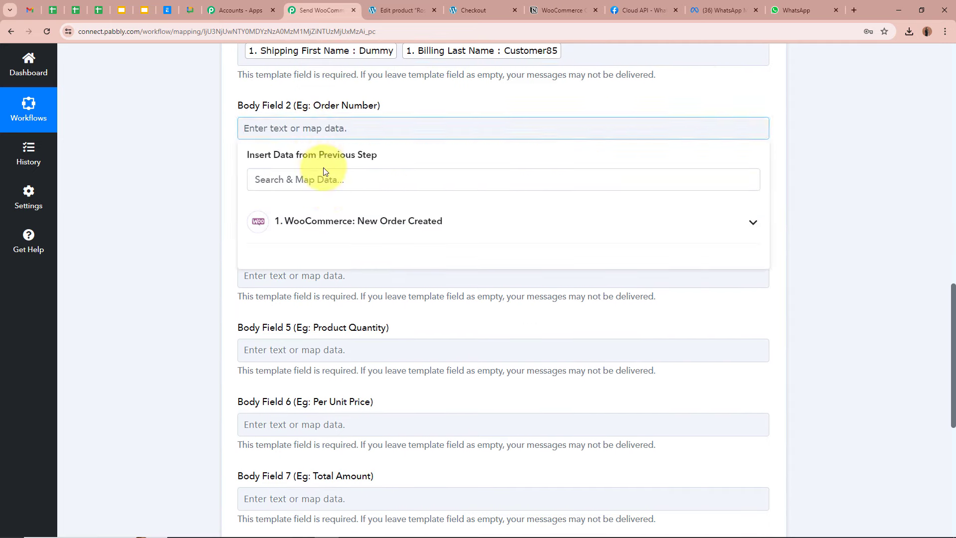
pyautogui.write('Num')
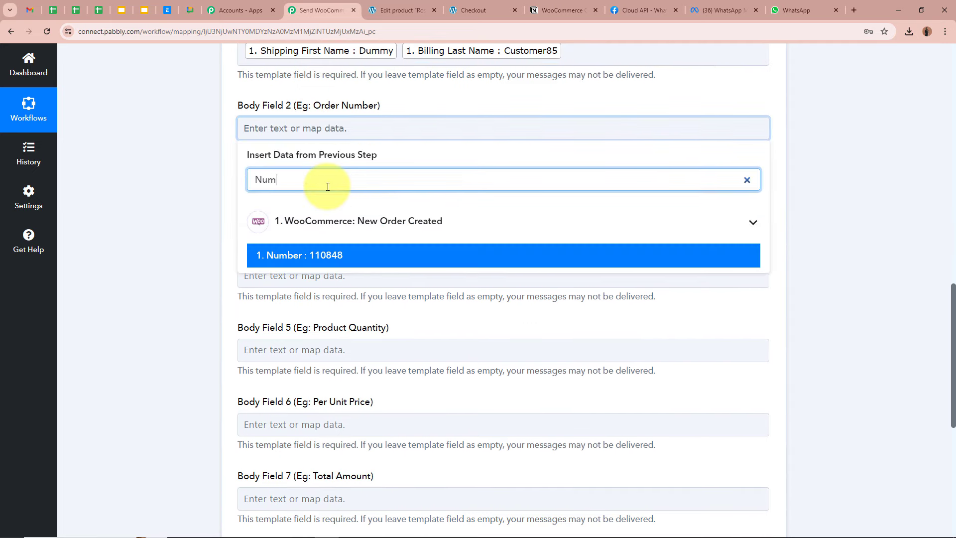
pyautogui.click(264, 256)
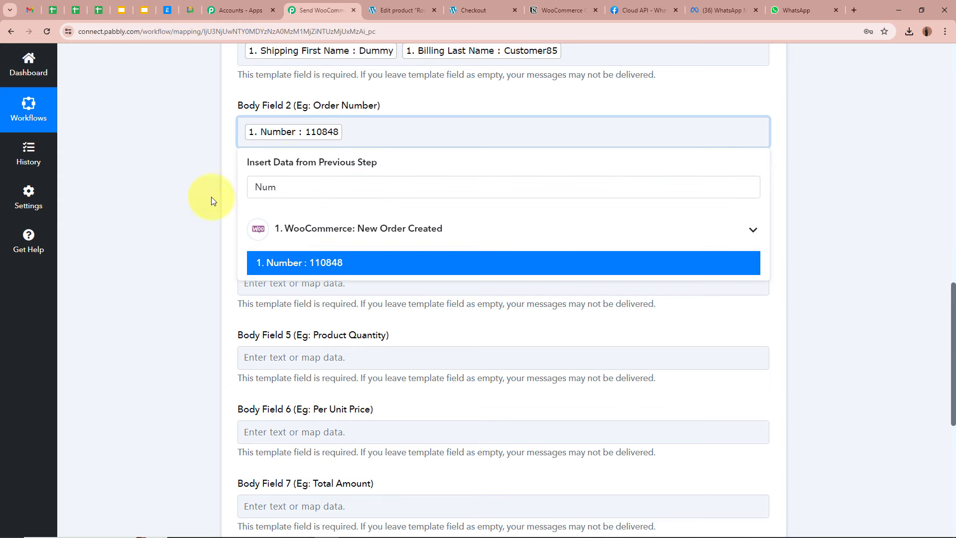
pyautogui.click(190, 207)
pyautogui.scroll(-1, 309, 221)
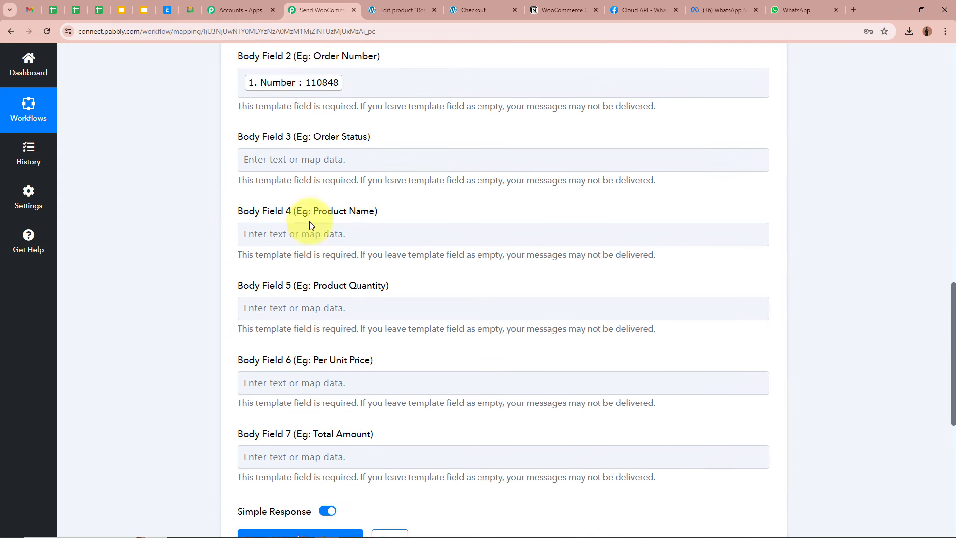
# Map the order Status into Body Field 3 and the Line Items 0 product name into Body Field 4
pyautogui.click(348, 162)
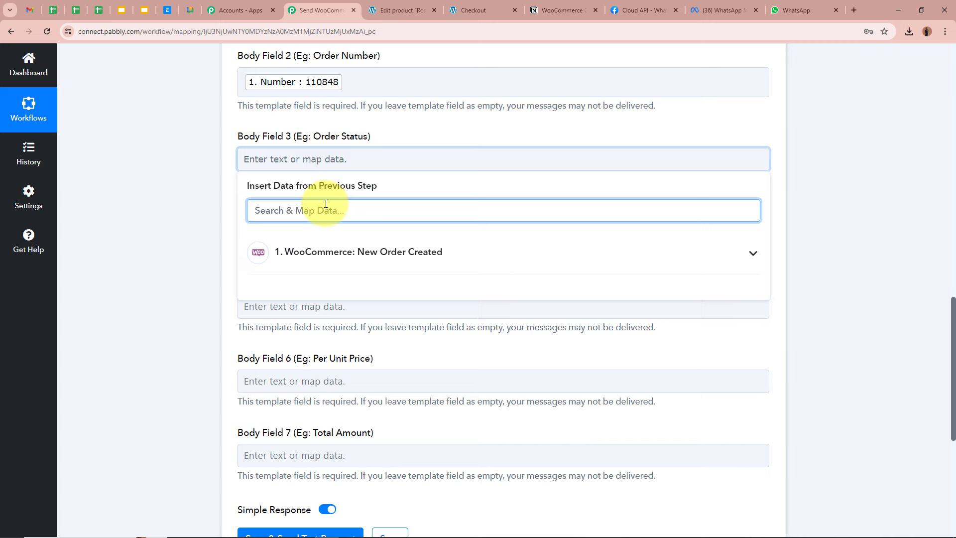
pyautogui.write('Sta')
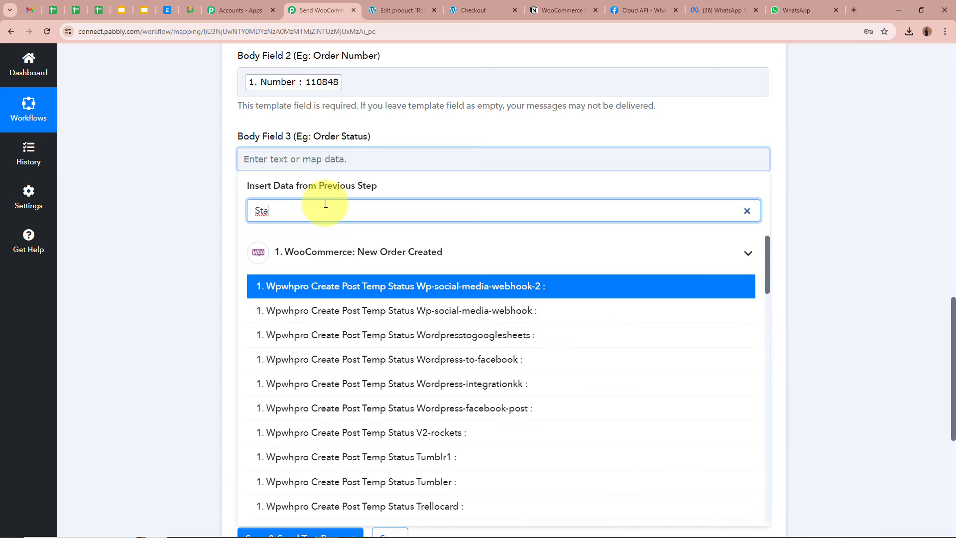
pyautogui.write('tus')
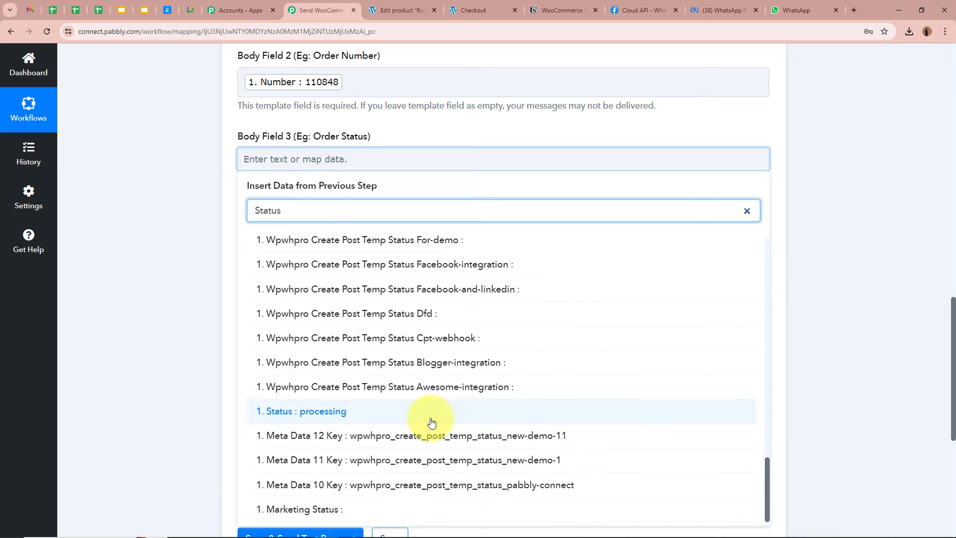
pyautogui.click(427, 412)
pyautogui.scroll(-2, 293, 171)
pyautogui.click(293, 142)
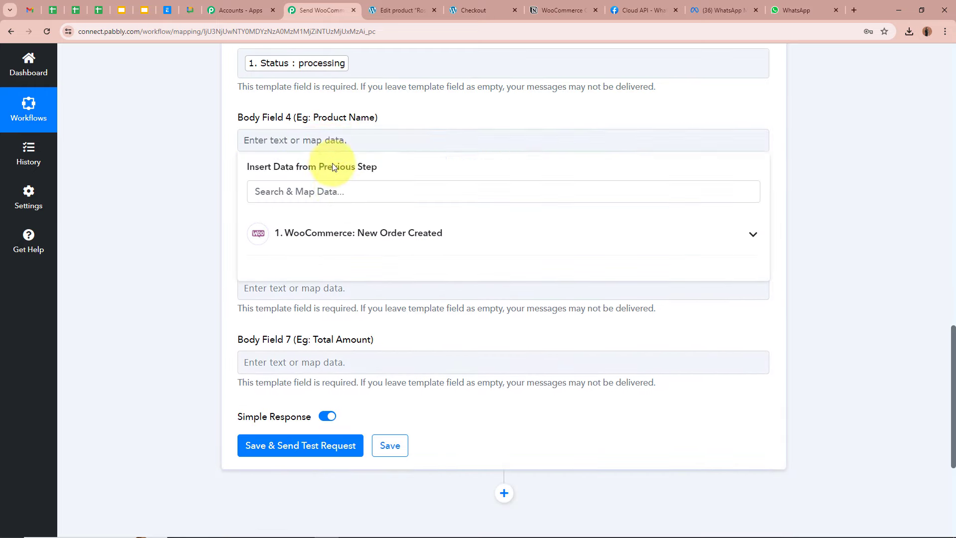
pyautogui.click(338, 188)
pyautogui.write('Pro')
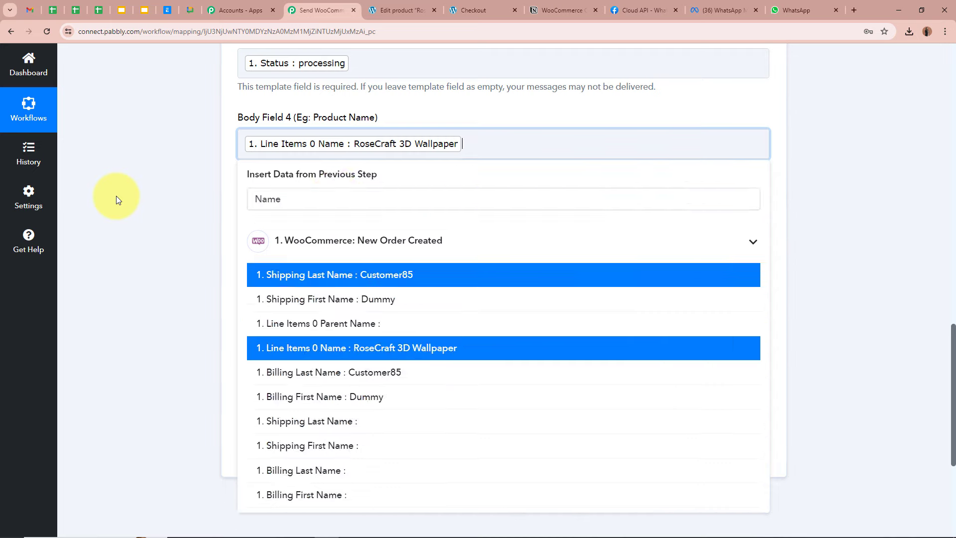
pyautogui.click(116, 197)
# Map Line Items 0 Quantity into Body Field 5 and Line Items 0 Price (210) into Body Field 6
pyautogui.scroll(-1, 173, 220)
pyautogui.click(331, 172)
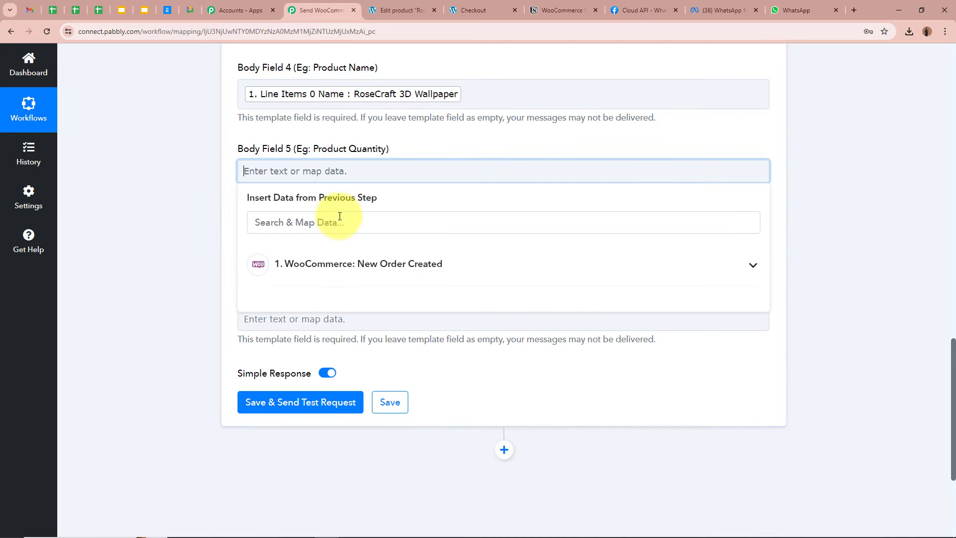
pyautogui.click(340, 217)
pyautogui.write('Q')
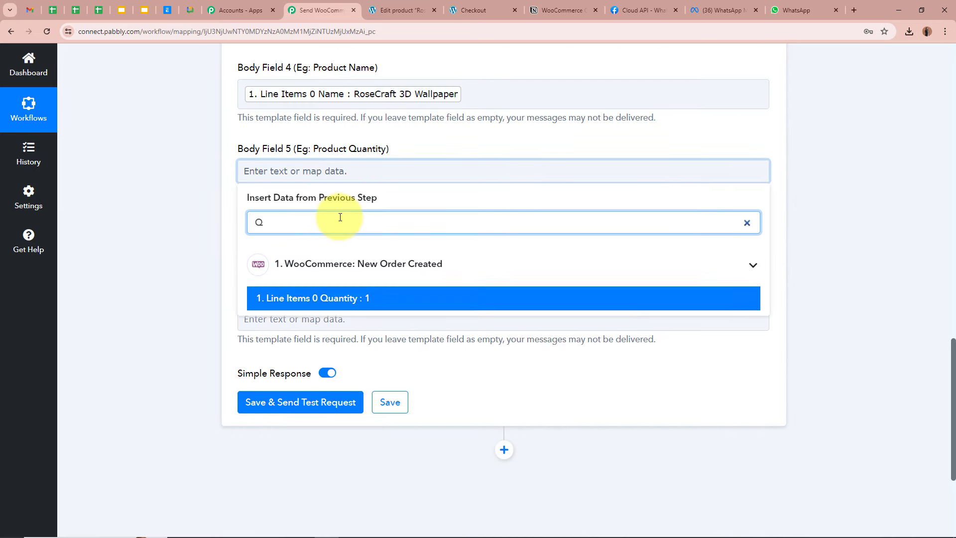
pyautogui.click(271, 298)
pyautogui.click(195, 218)
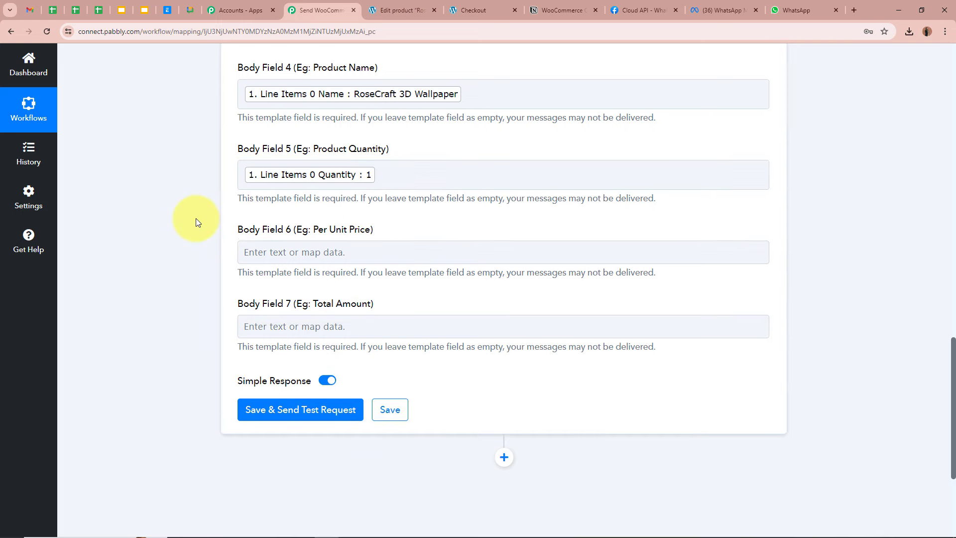
pyautogui.scroll(-1, 195, 218)
pyautogui.click(285, 203)
pyautogui.click(309, 257)
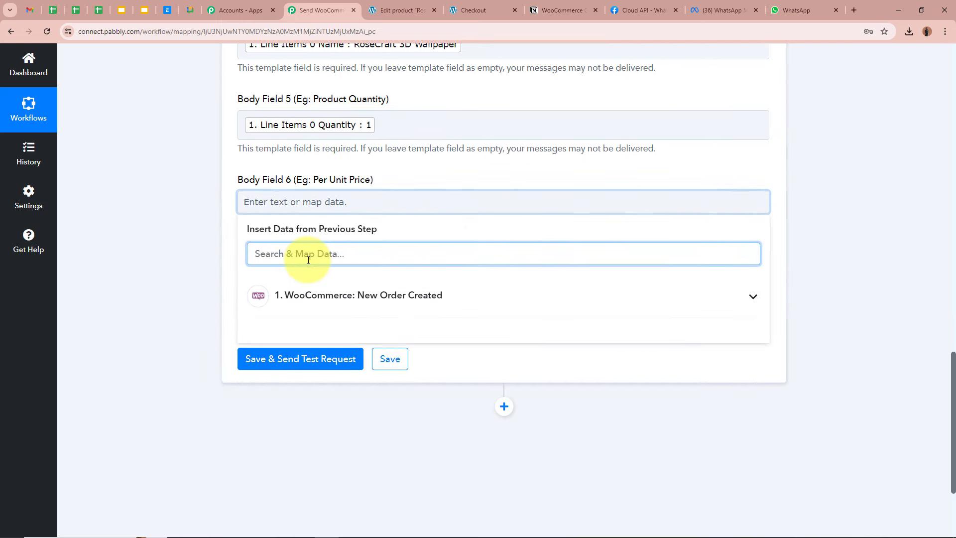
pyautogui.write('Price')
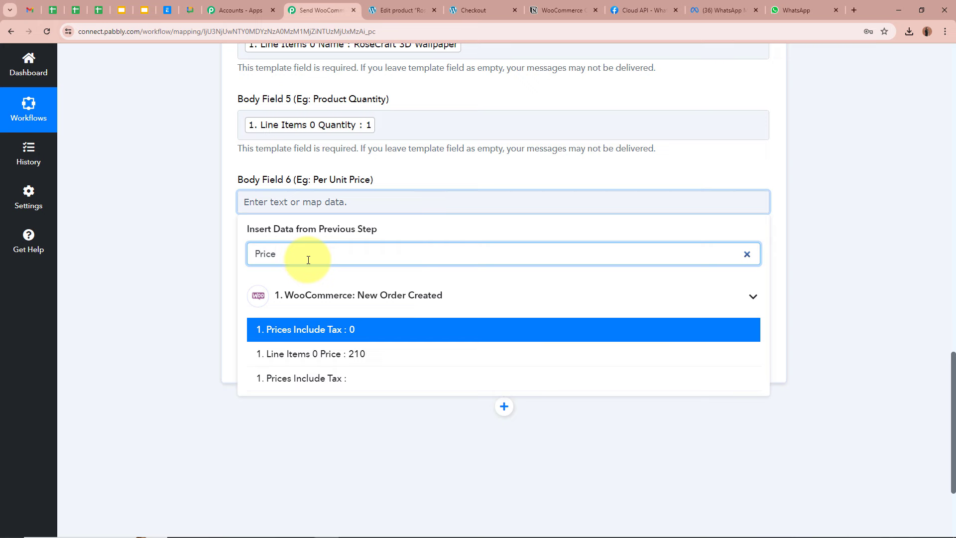
pyautogui.click(335, 354)
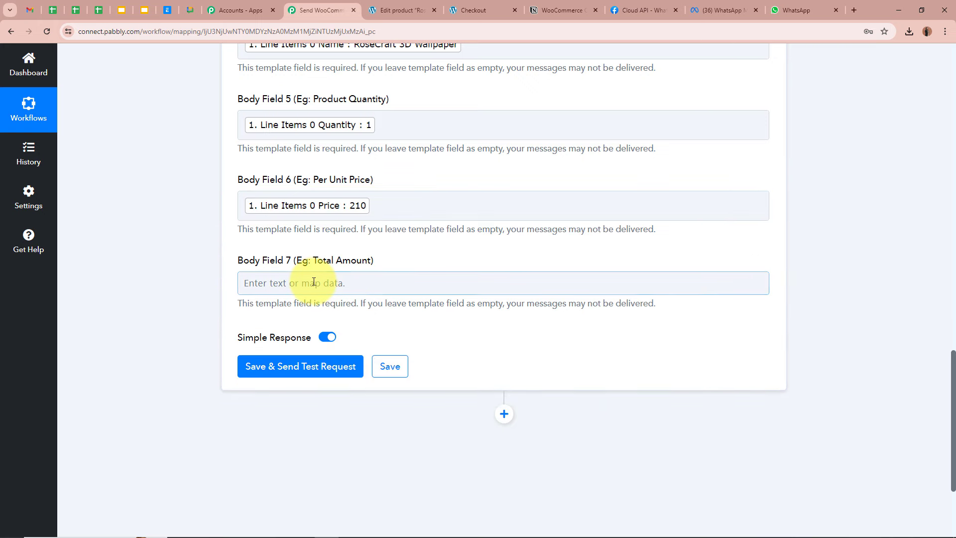
# Map the order Total (210.00) into Body Field 7
pyautogui.click(313, 282)
pyautogui.click(348, 326)
pyautogui.write('T')
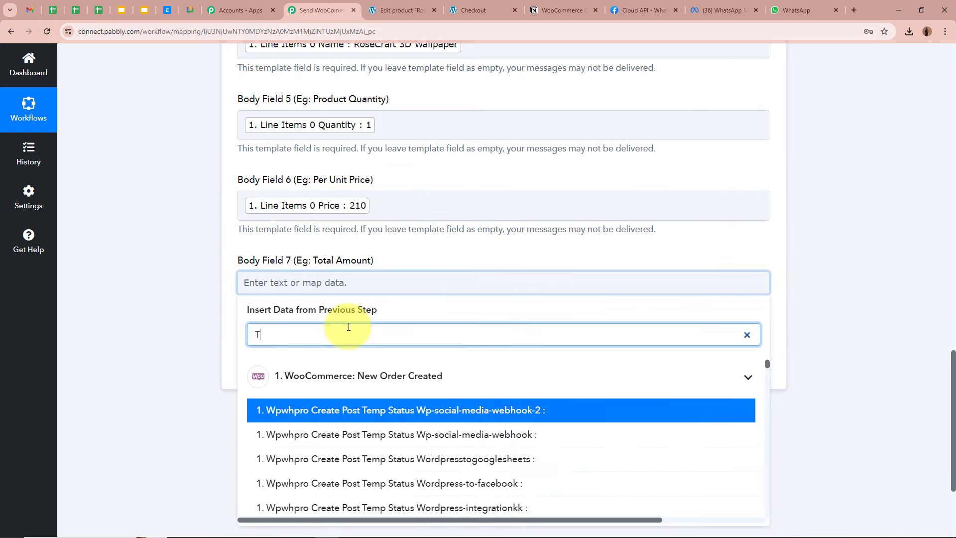
pyautogui.write('otal')
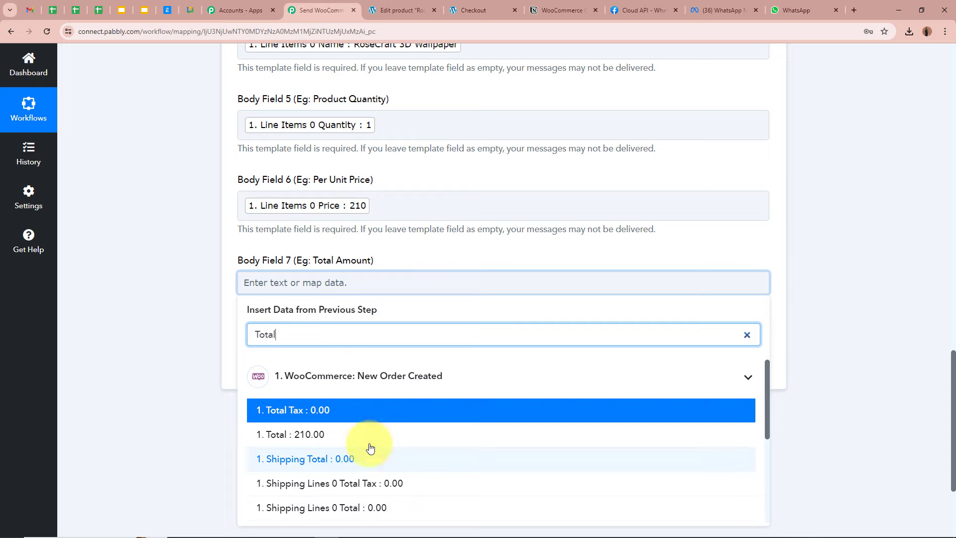
pyautogui.click(349, 434)
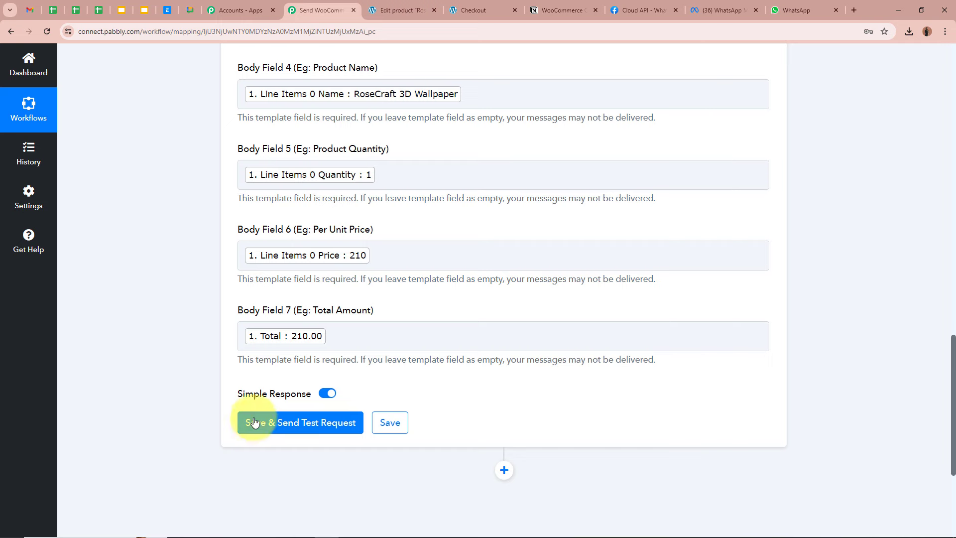
# Replace the mapped billing phone in Recipient Mobile Number with a typed number including country code
pyautogui.scroll(5, 197, 374)
pyautogui.scroll(5, 195, 374)
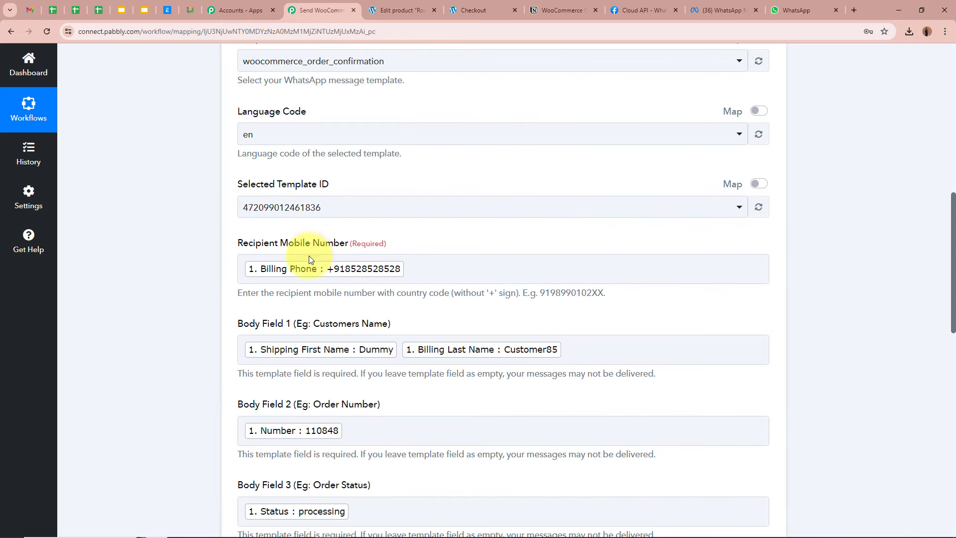
pyautogui.click(279, 271)
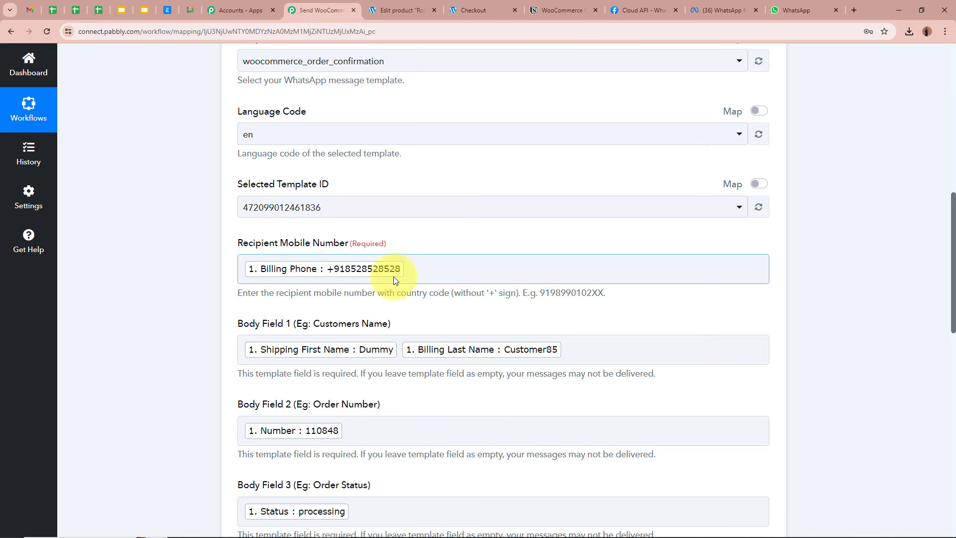
pyautogui.click(192, 283)
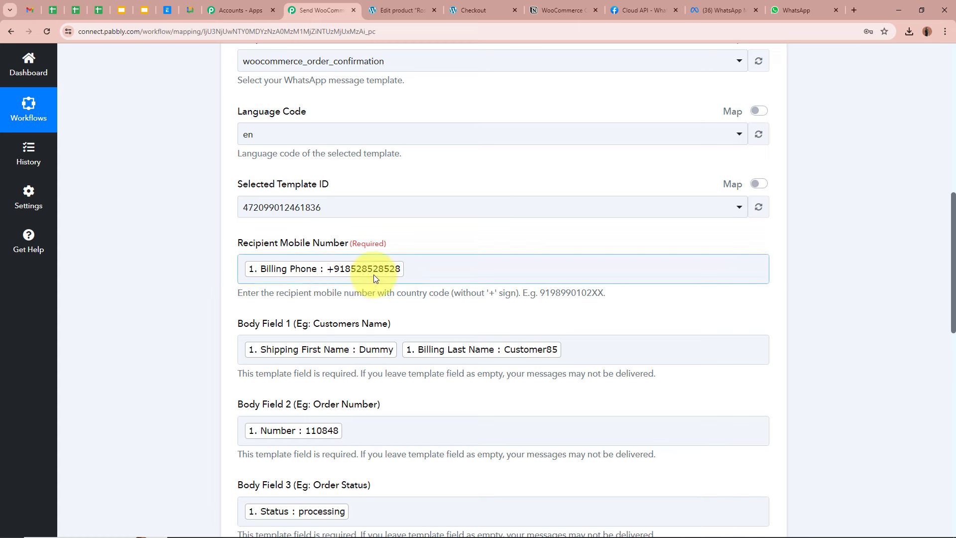
pyautogui.click(437, 271)
pyautogui.press('BackSpace')
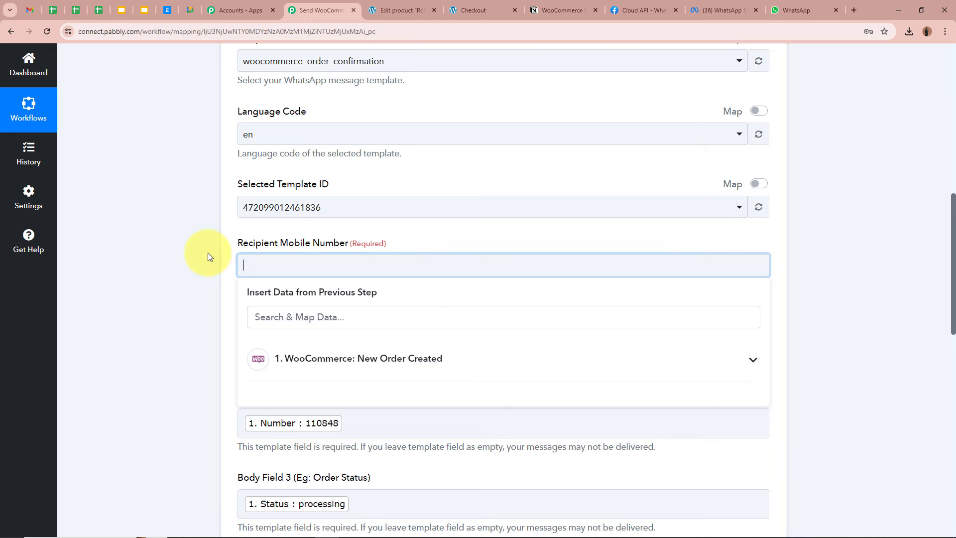
pyautogui.write('+91')
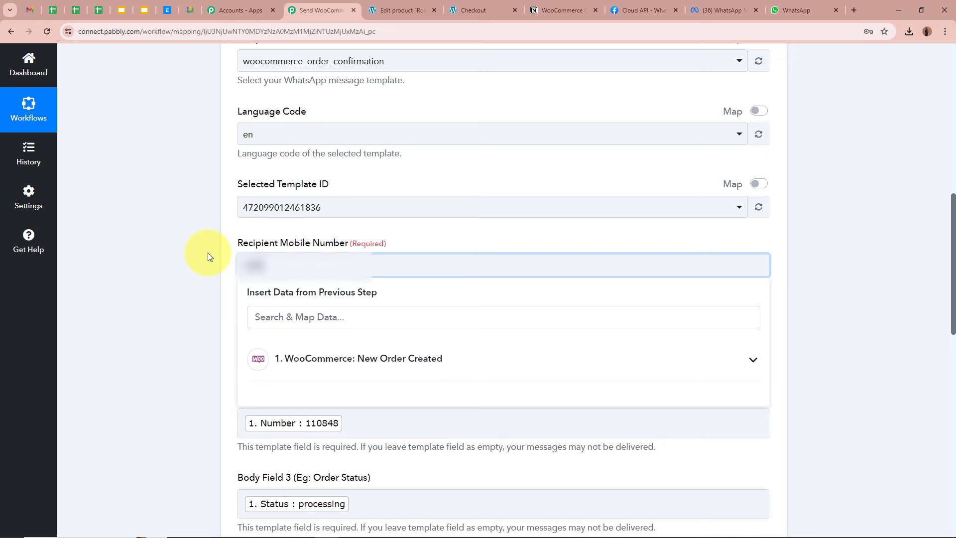
pyautogui.write('XXXXXXXX')
pyautogui.click(208, 253)
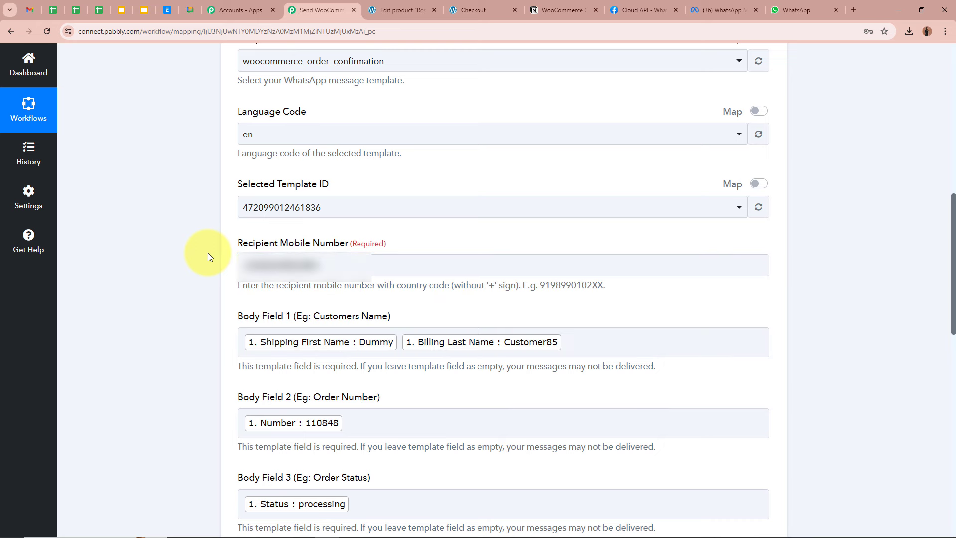
pyautogui.scroll(-14, 207, 253)
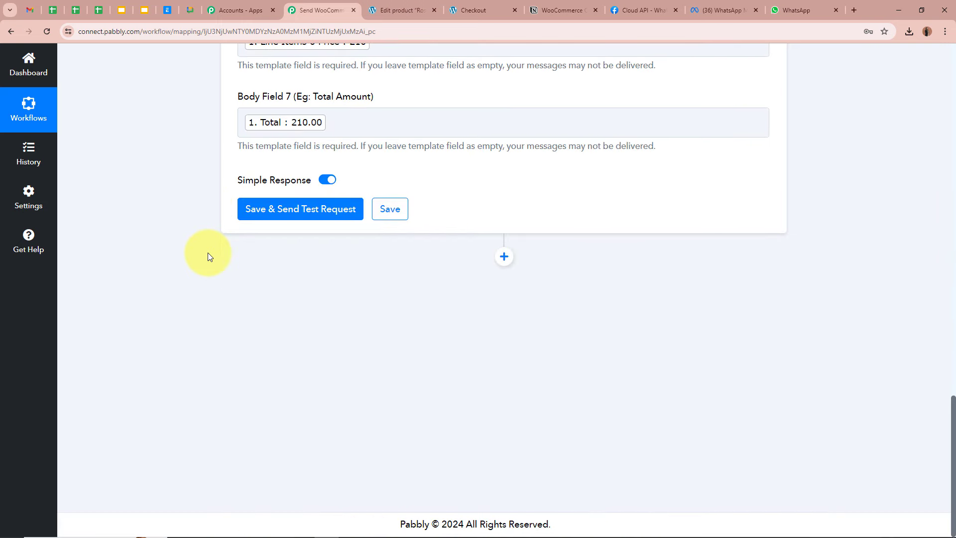
# Send the test request and confirm Messages 0 Message Status in the response reads accepted
pyautogui.click(251, 205)
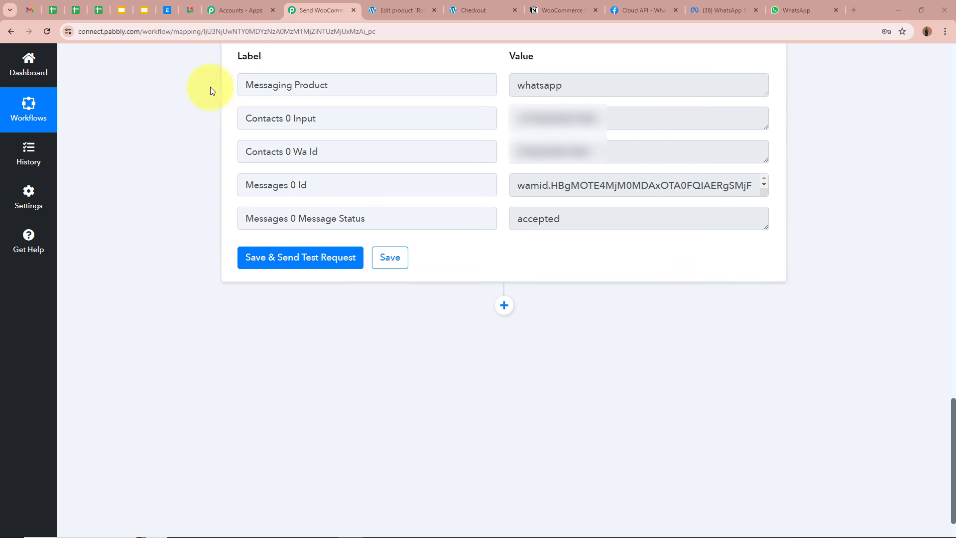
pyautogui.scroll(1, 898, 280)
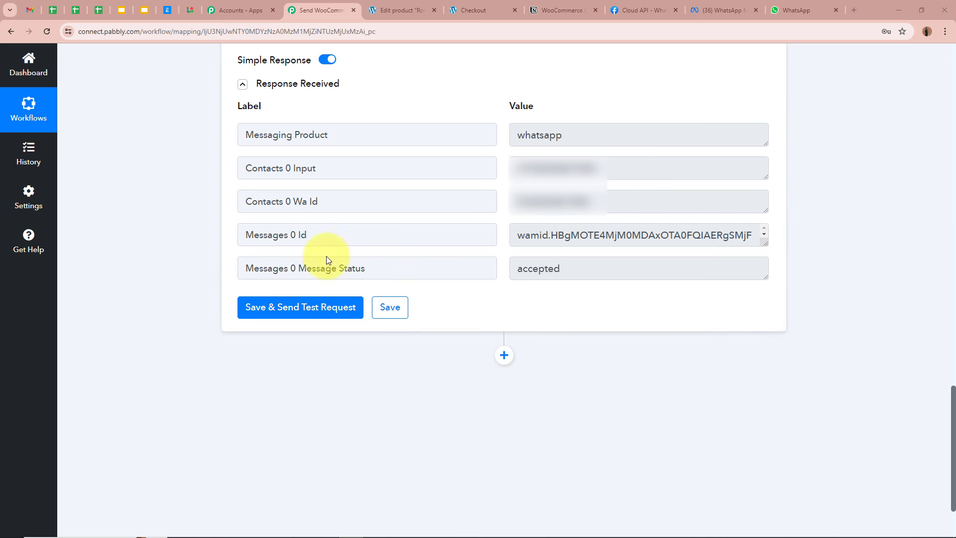
pyautogui.moveTo(304, 269); pyautogui.dragTo(551, 271)
pyautogui.doubleClick(550, 271)
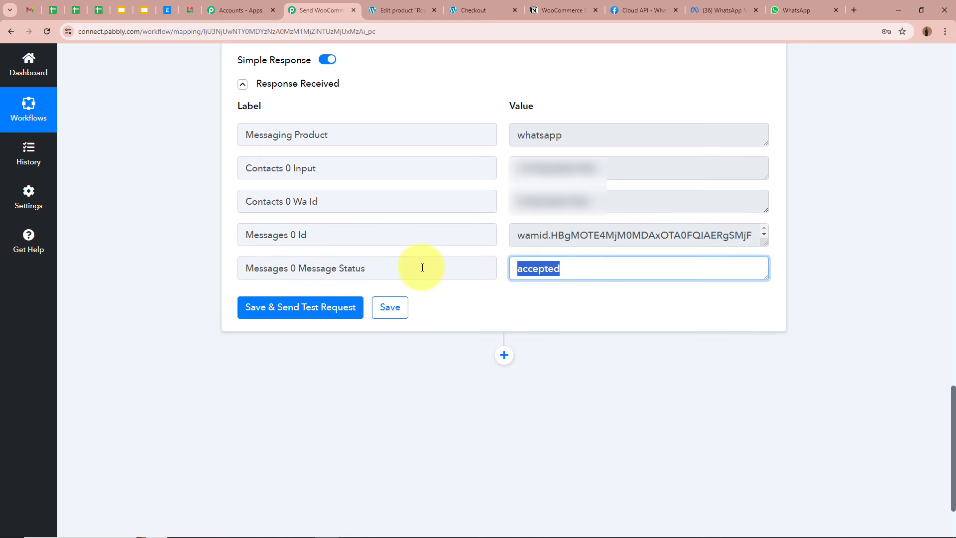
pyautogui.click(194, 249)
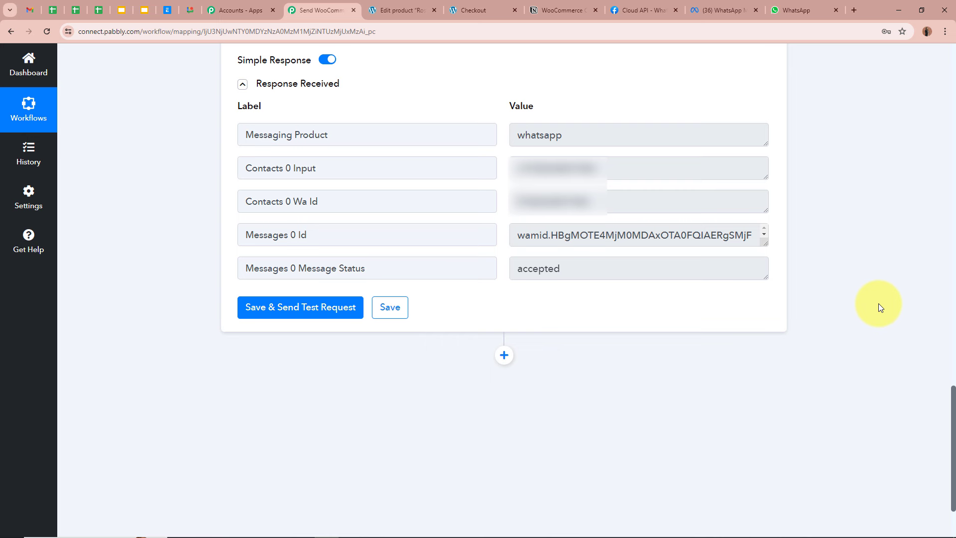
pyautogui.click(816, 10)
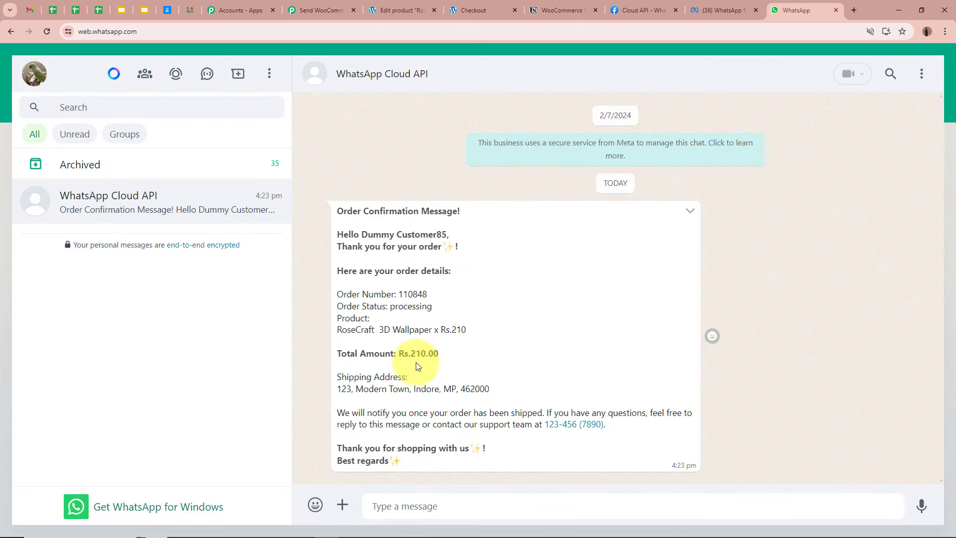
# Review the WhatsApp message's greeting, Order Number 110848, product, total and shipping address
pyautogui.moveTo(338, 211); pyautogui.dragTo(463, 210)
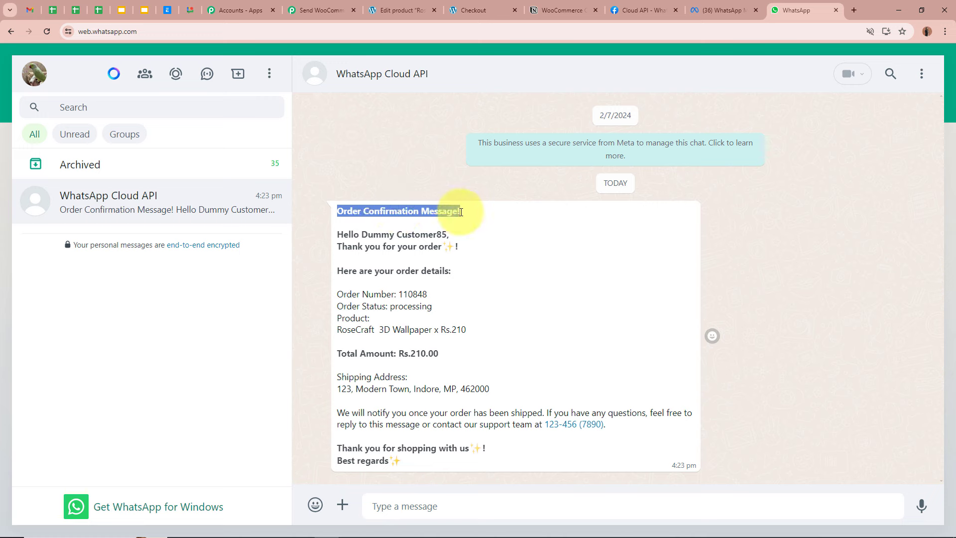
pyautogui.click(342, 235)
pyautogui.moveTo(341, 236); pyautogui.dragTo(465, 249)
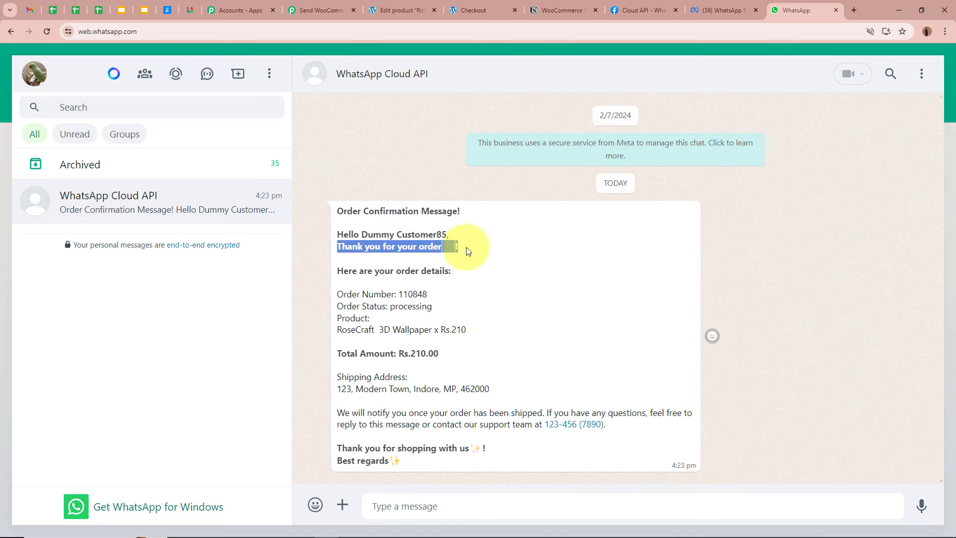
pyautogui.moveTo(337, 271); pyautogui.dragTo(473, 276)
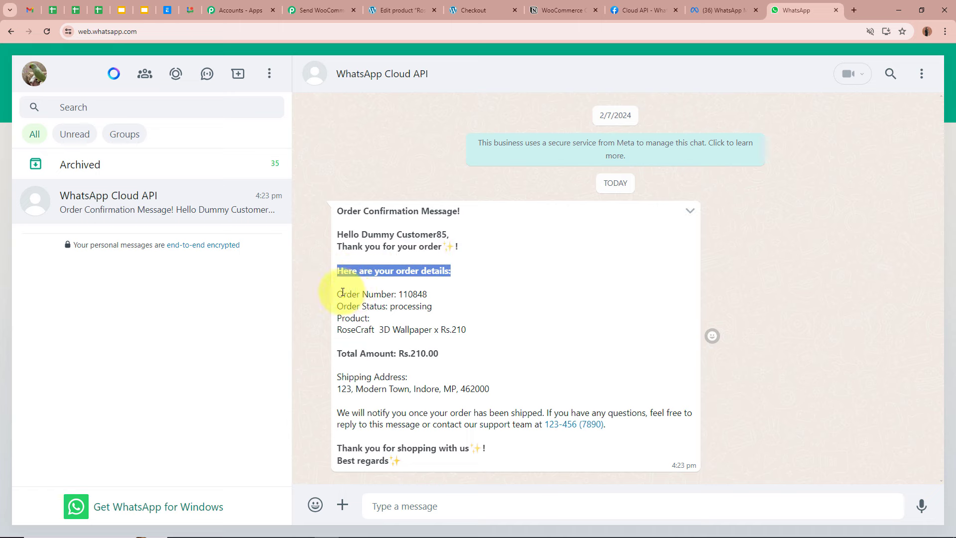
pyautogui.moveTo(338, 294); pyautogui.dragTo(465, 298)
pyautogui.moveTo(338, 306); pyautogui.dragTo(462, 331)
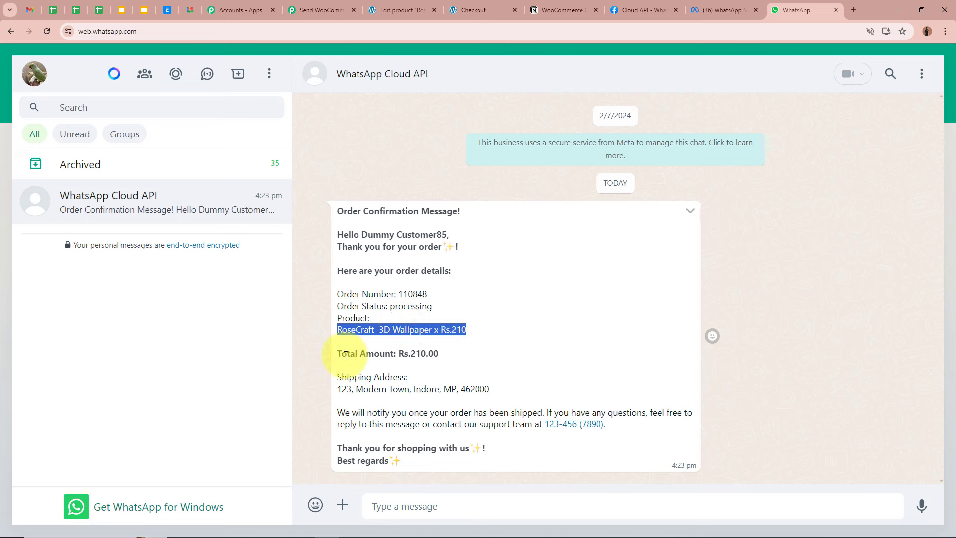
pyautogui.moveTo(347, 353); pyautogui.dragTo(451, 353)
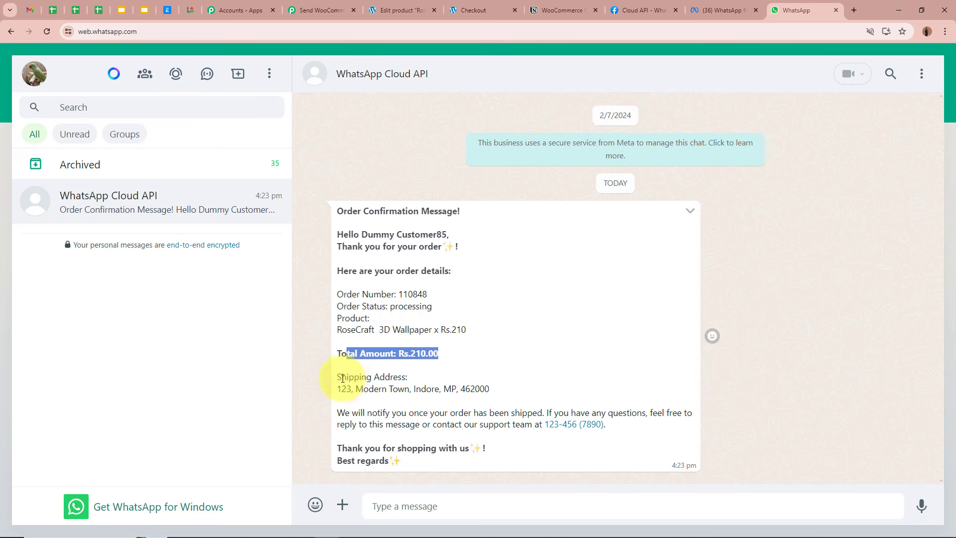
pyautogui.moveTo(339, 378); pyautogui.dragTo(529, 392)
# Read the closing lines, glance at the Notion WooCommerce Order Details database, then return to Pabbly
pyautogui.click(479, 394)
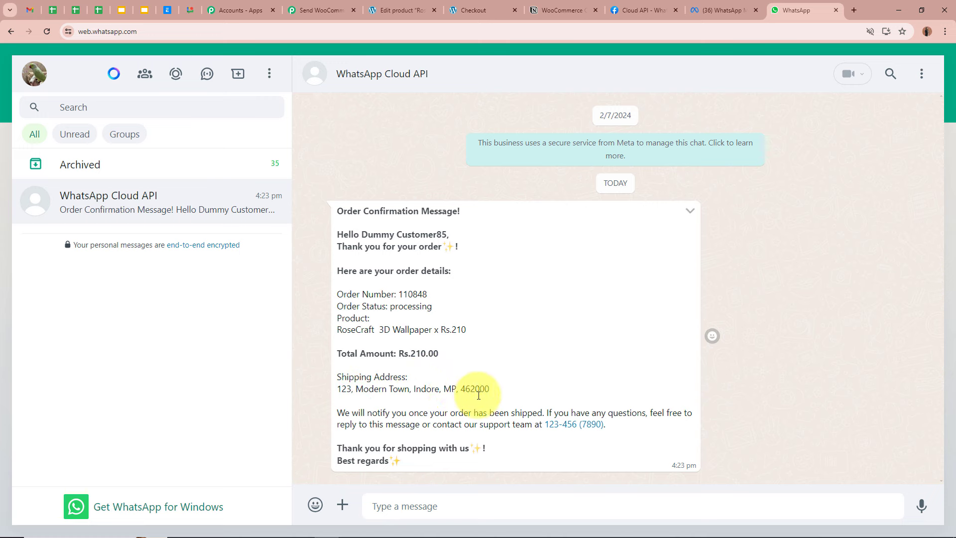
pyautogui.moveTo(351, 412); pyautogui.dragTo(547, 430)
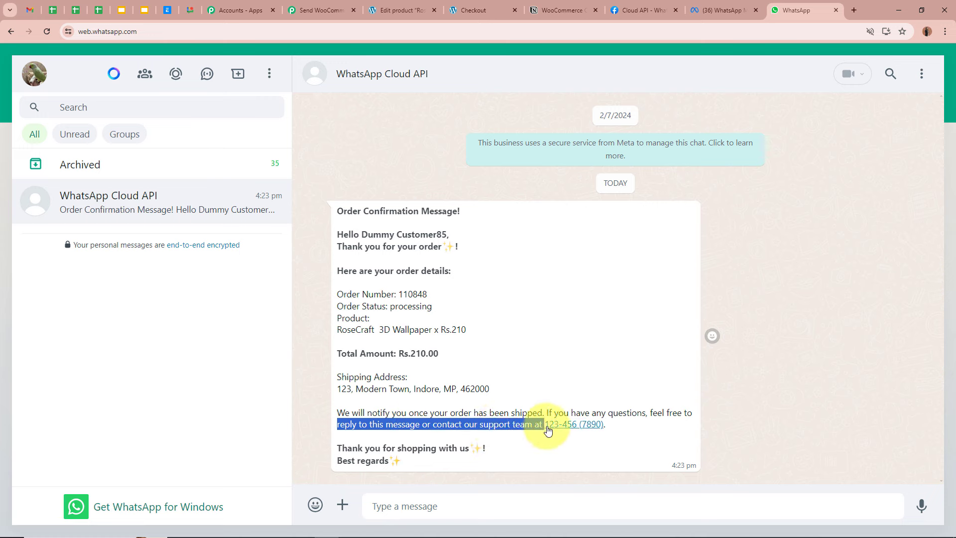
pyautogui.click(571, 378)
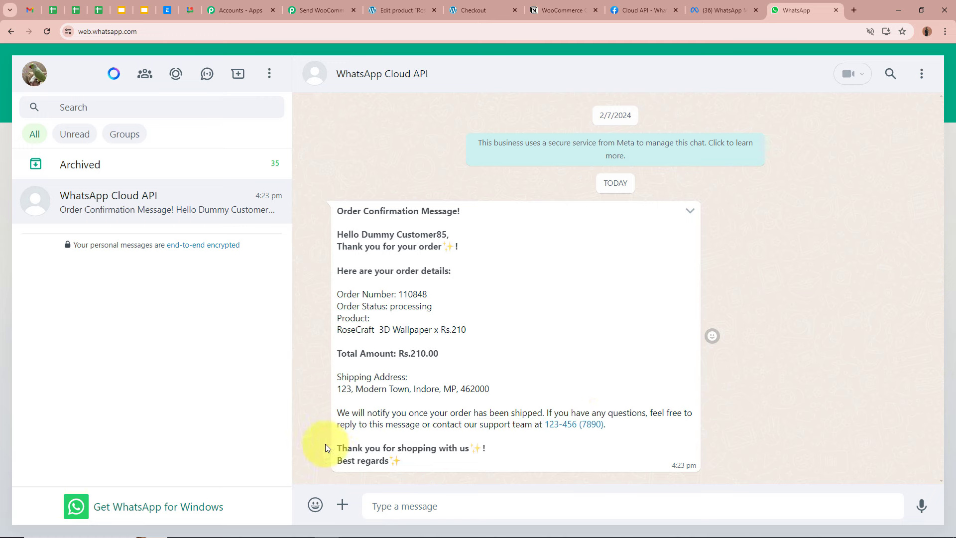
pyautogui.moveTo(341, 449); pyautogui.dragTo(494, 448)
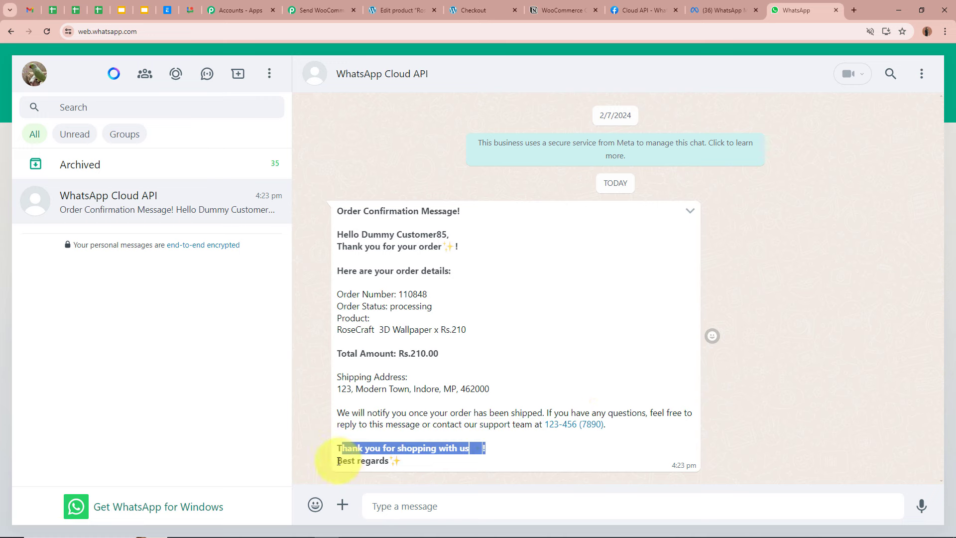
pyautogui.moveTo(337, 460); pyautogui.dragTo(434, 460)
pyautogui.click(436, 384)
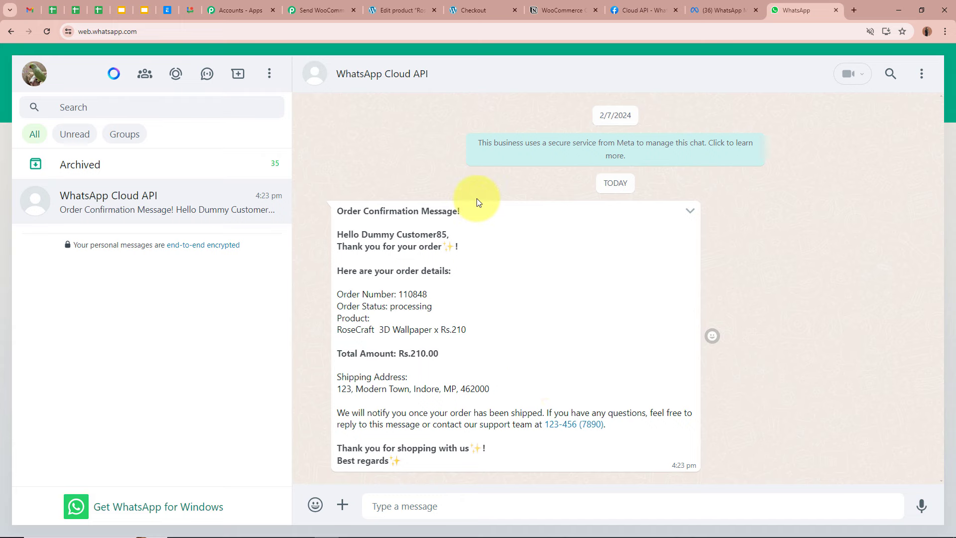
pyautogui.click(548, 9)
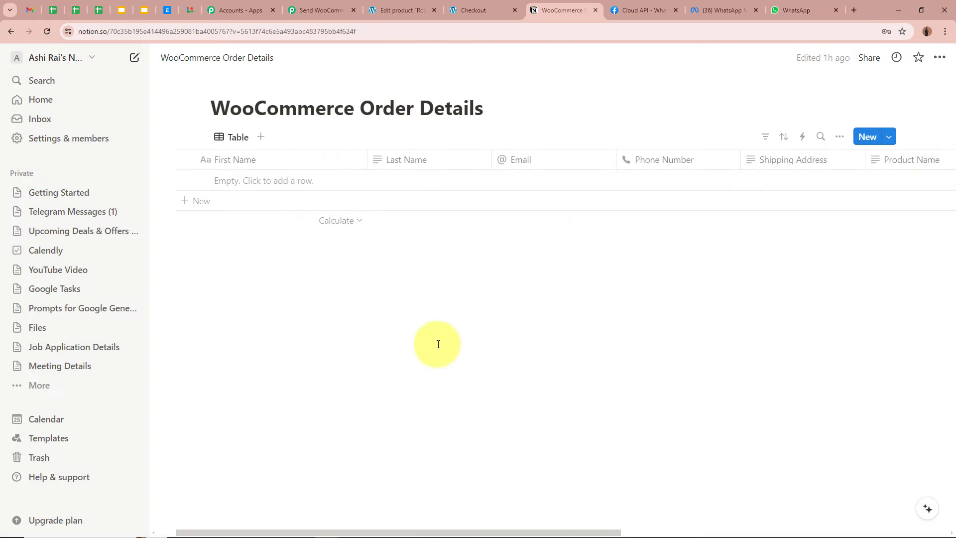
pyautogui.click(329, 11)
# Add a Notion action after the WhatsApp step with the Create Database Item event
pyautogui.scroll(-4, 192, 242)
pyautogui.scroll(-3, 663, 283)
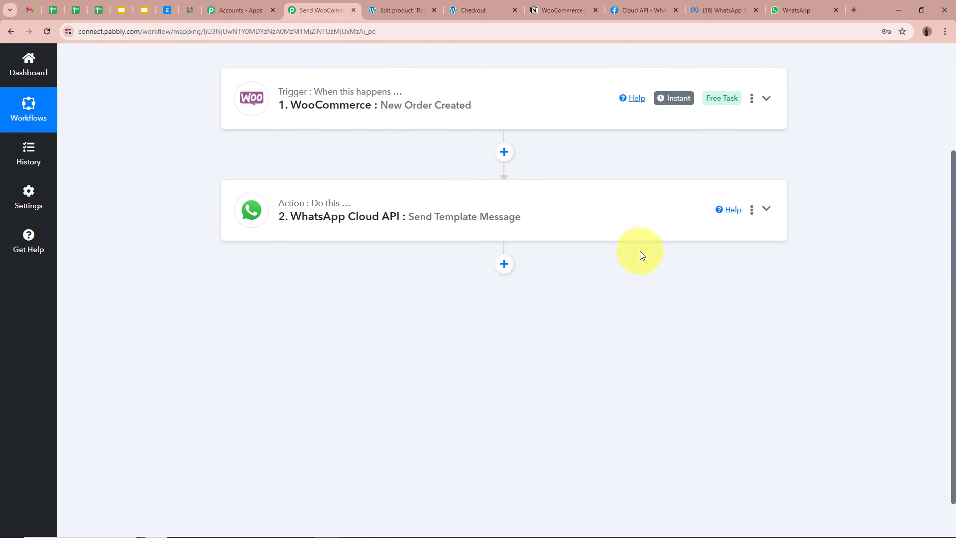
pyautogui.click(511, 268)
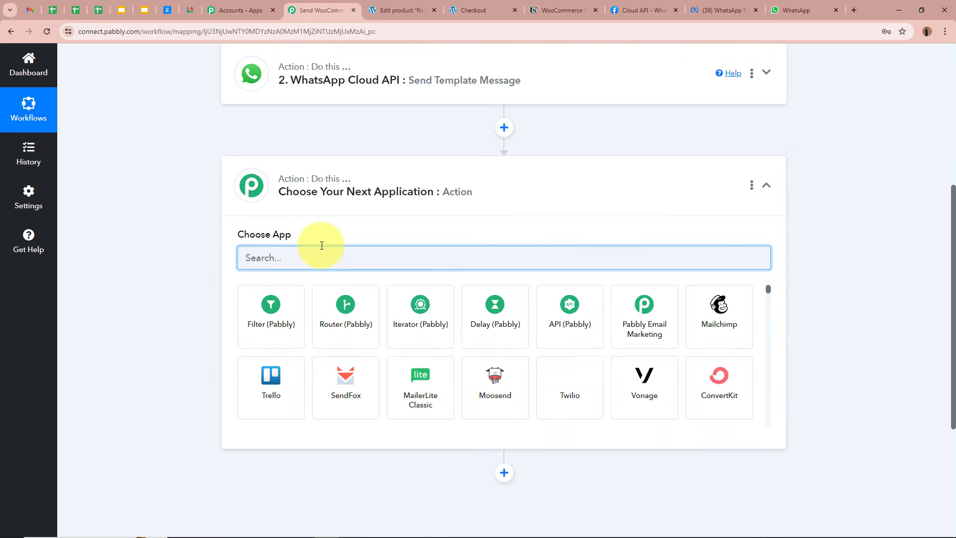
pyautogui.write('Not')
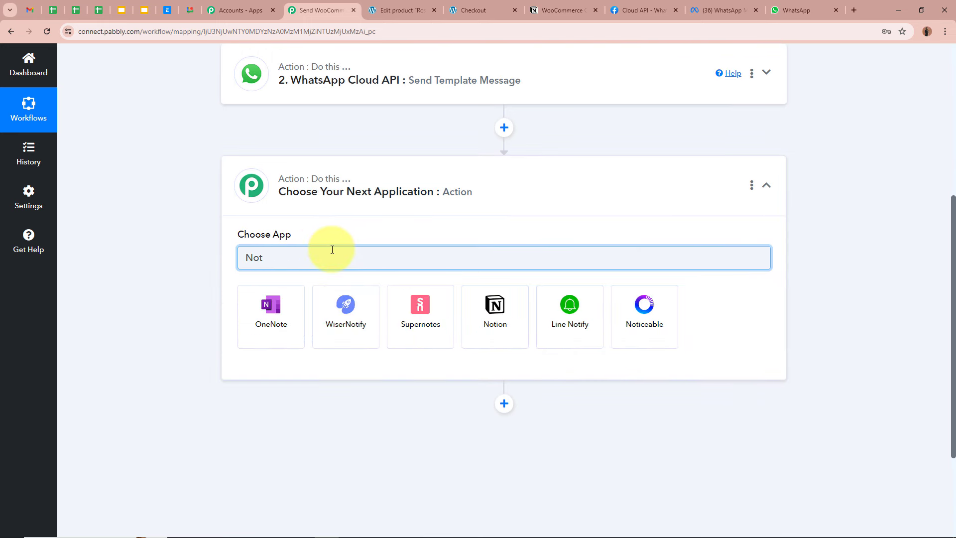
pyautogui.click(506, 325)
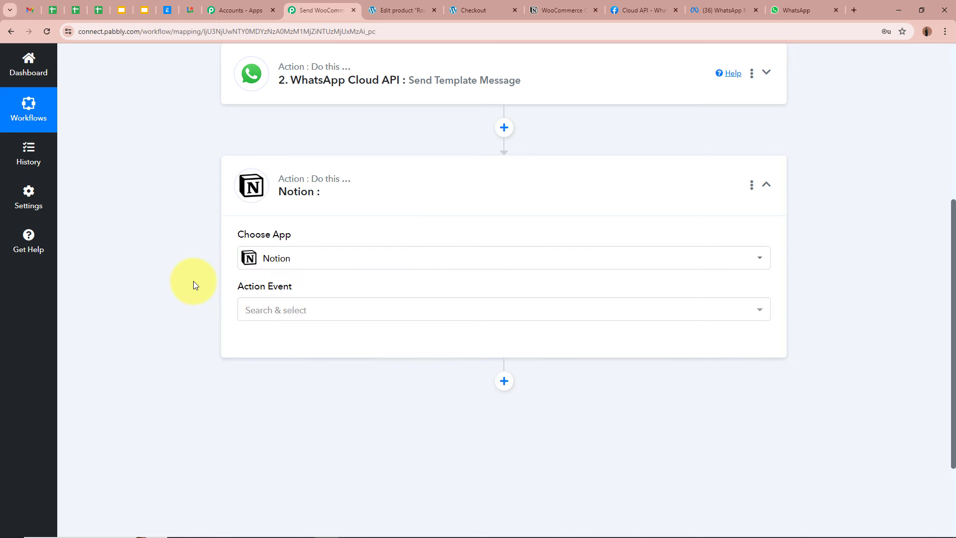
pyautogui.click(241, 298)
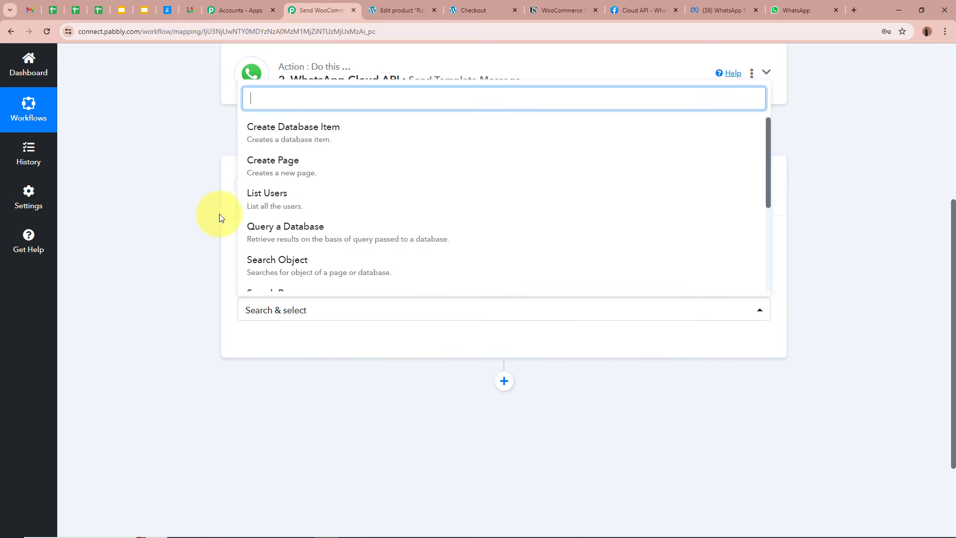
pyautogui.click(336, 134)
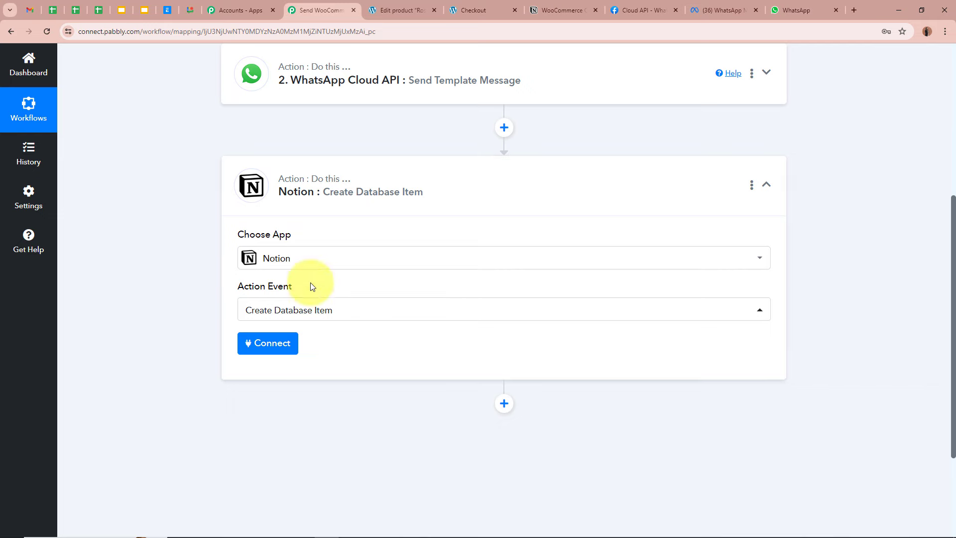
# Check the Notion order database, then start connecting the Notion account in Pabbly
pyautogui.click(542, 9)
pyautogui.click(420, 9)
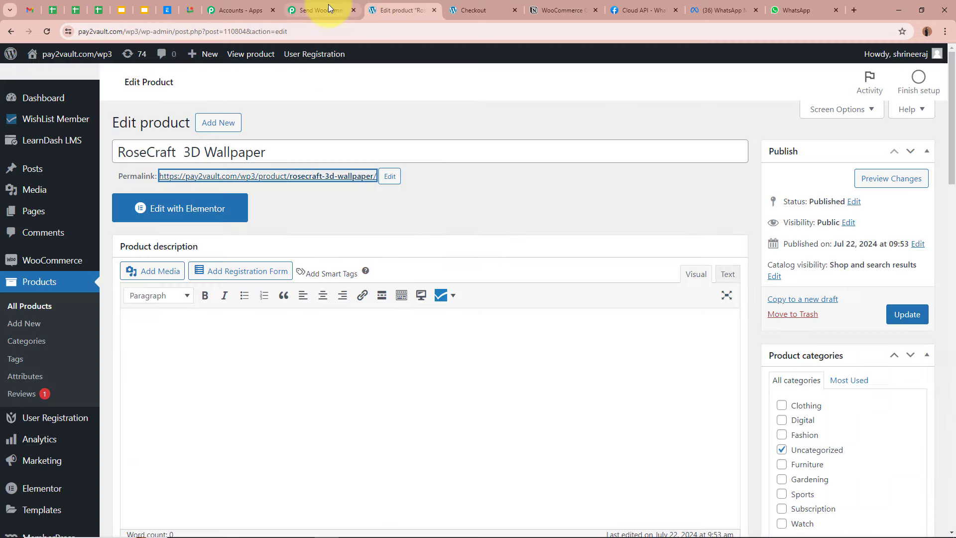
pyautogui.click(326, 8)
pyautogui.scroll(-2, 109, 258)
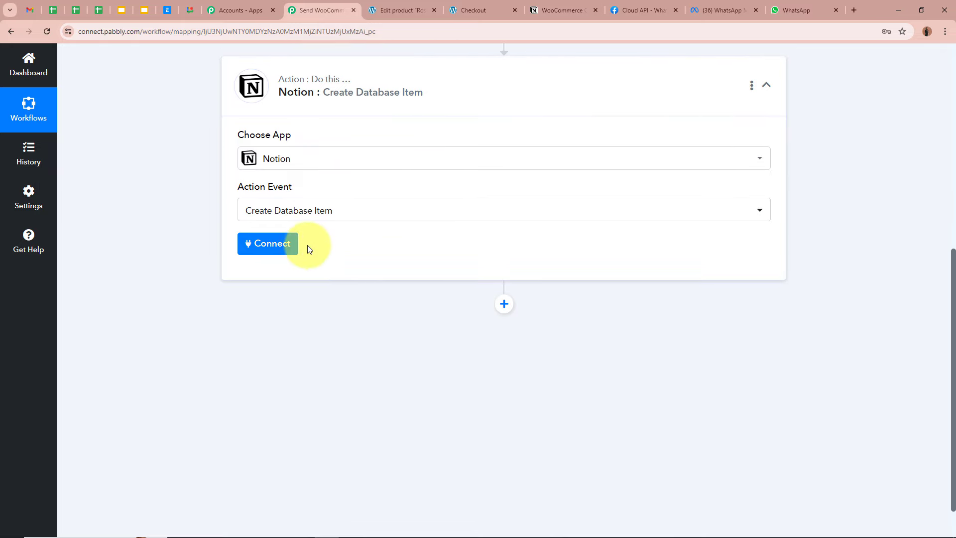
pyautogui.click(279, 247)
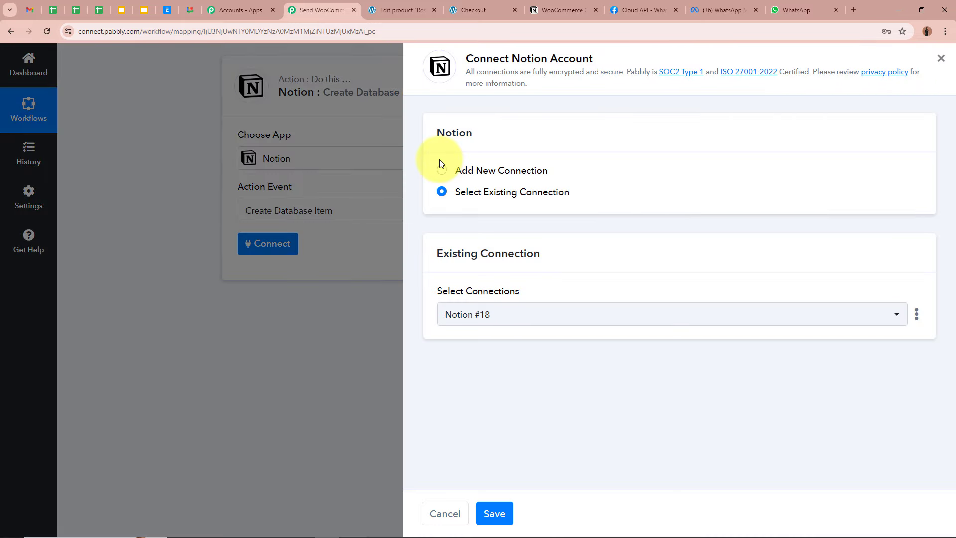
# Add a new Notion connection and allow Pabbly Connect access to the selected Notion pages
pyautogui.click(441, 169)
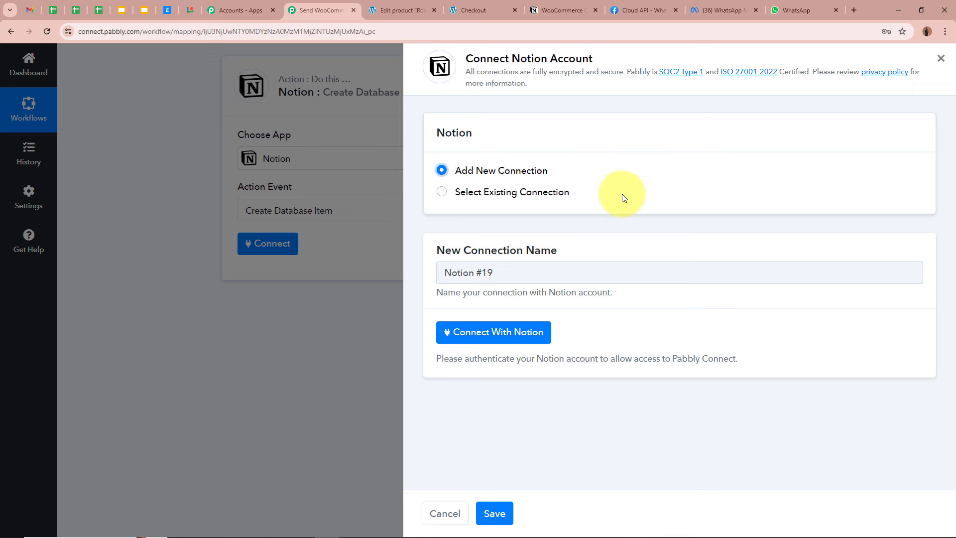
pyautogui.click(492, 331)
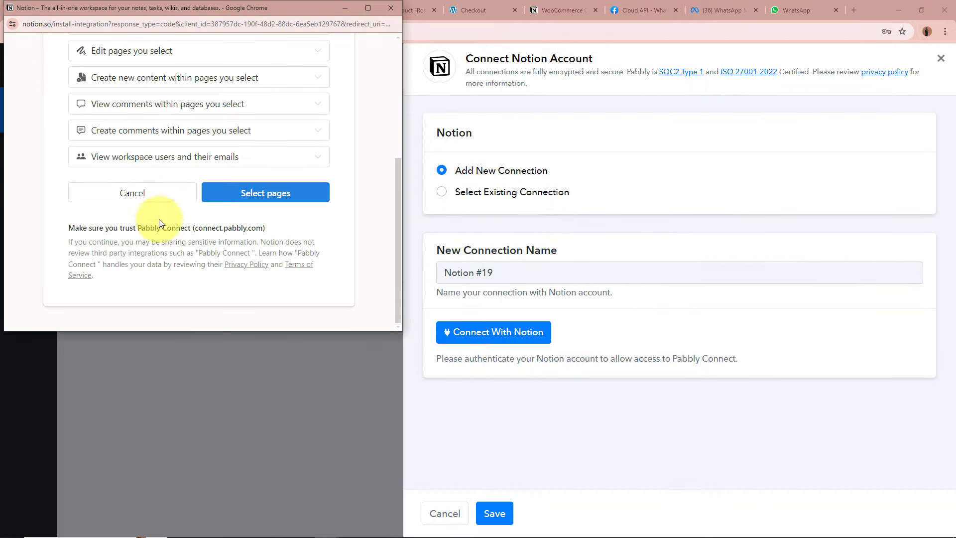
pyautogui.click(300, 200)
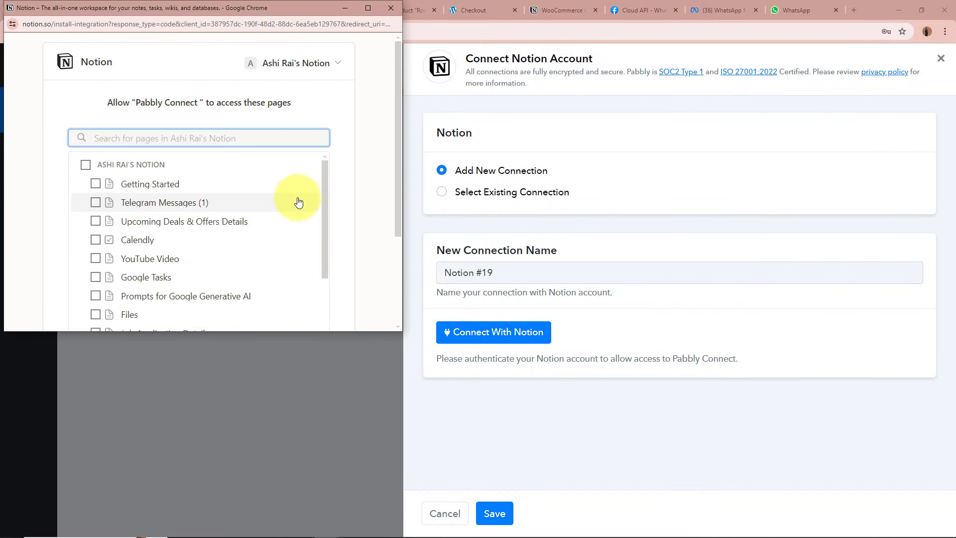
pyautogui.write('W')
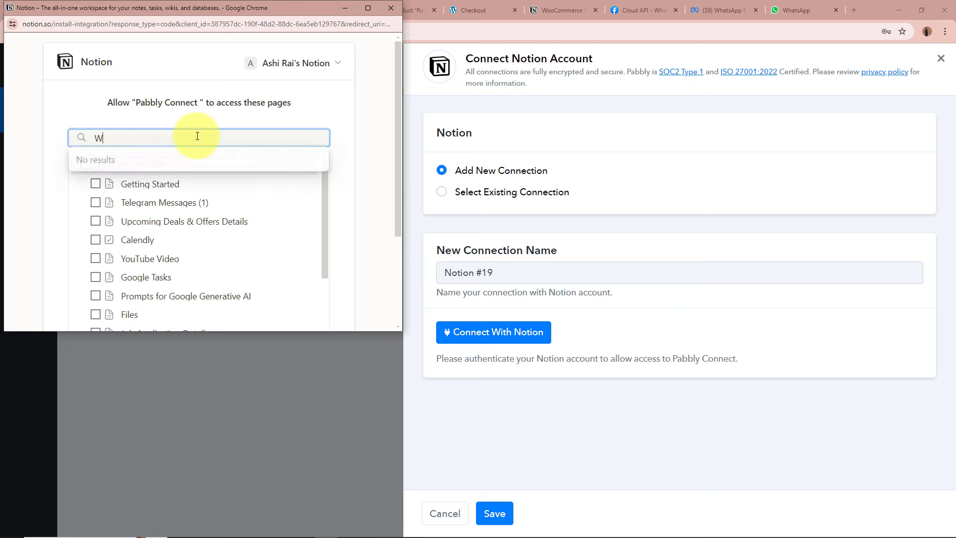
pyautogui.write('oo')
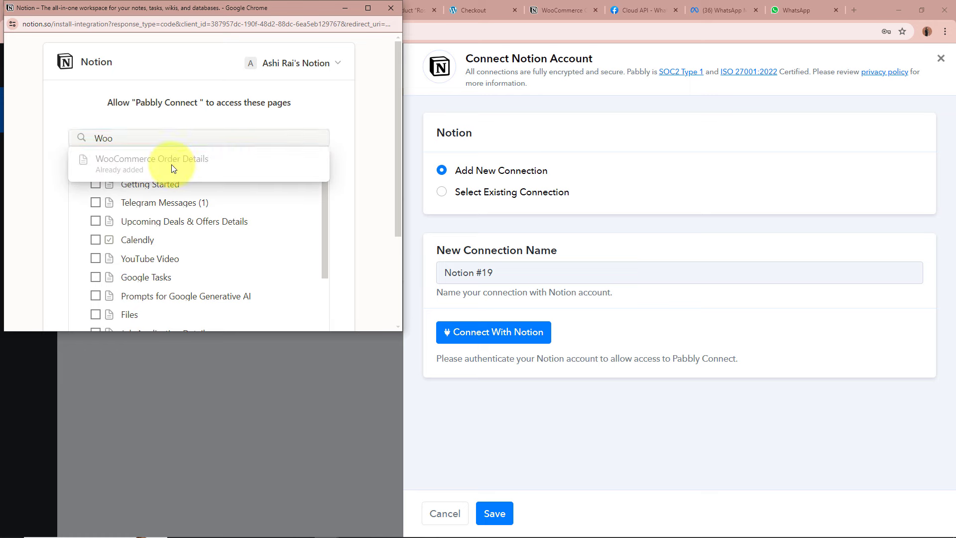
pyautogui.press('BackSpace')
pyautogui.press('BackSpace')
pyautogui.press('BackSpace')
pyautogui.scroll(-3, 365, 171)
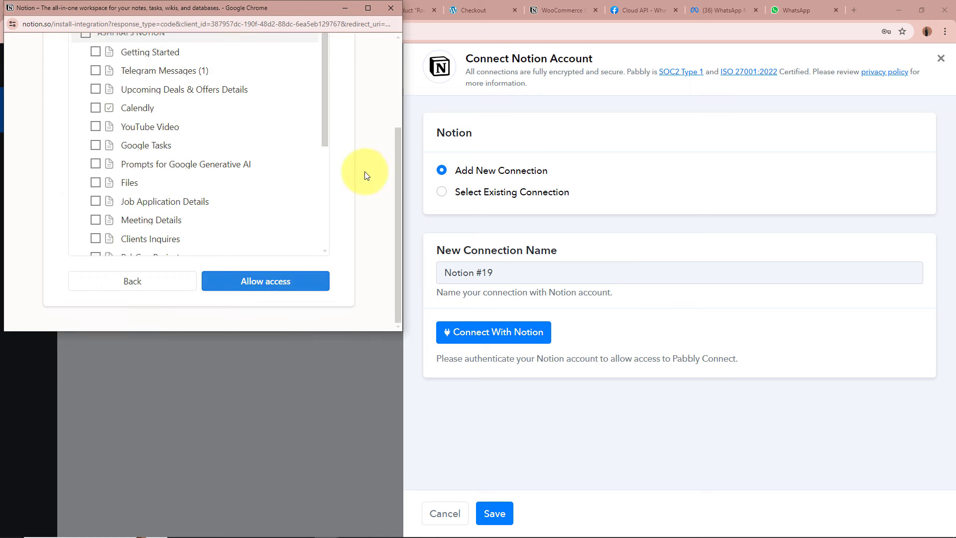
pyautogui.click(292, 288)
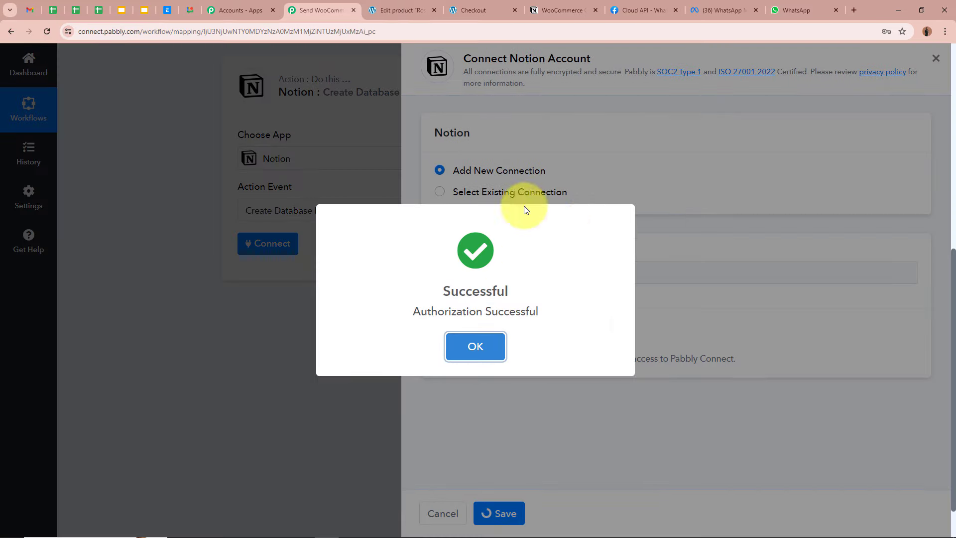
pyautogui.scroll(-2, 145, 292)
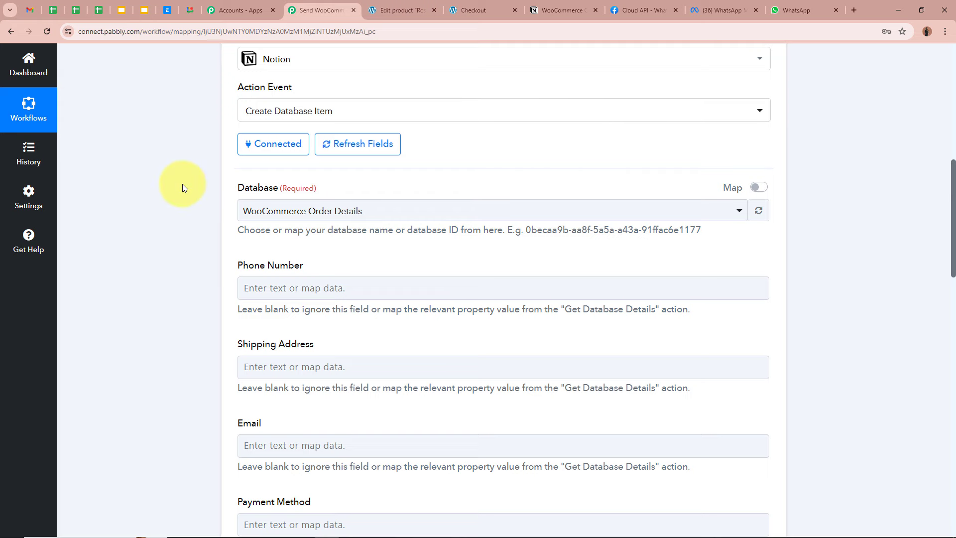
pyautogui.click(360, 212)
pyautogui.click(349, 266)
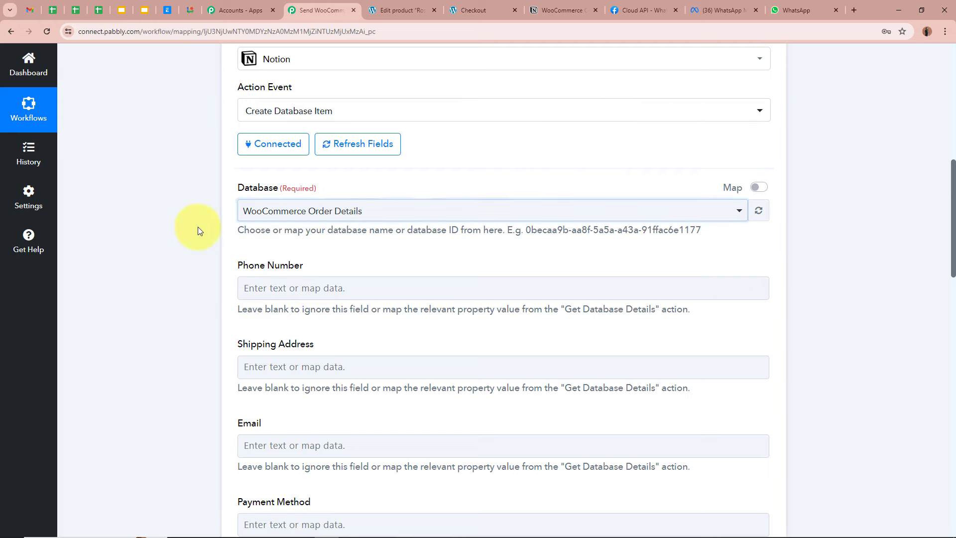
pyautogui.click(531, 4)
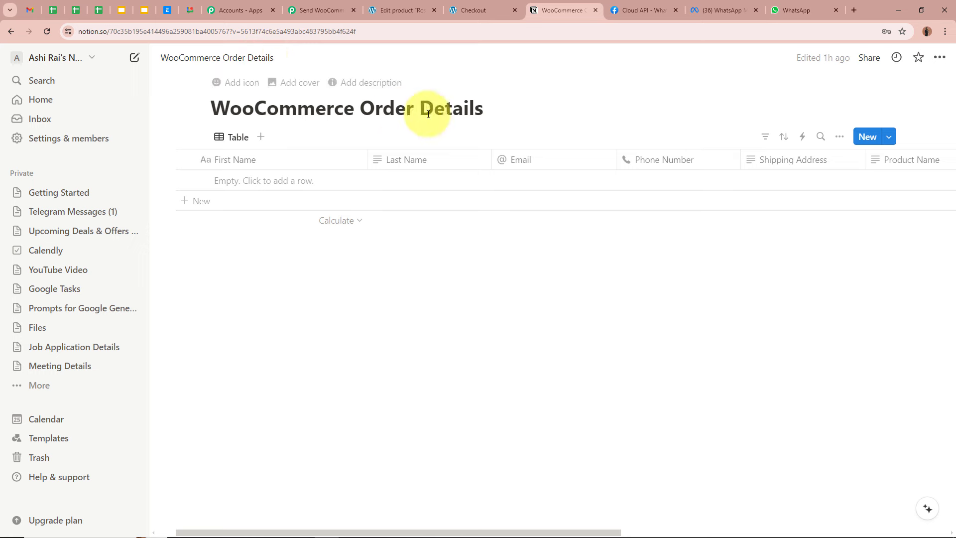
pyautogui.click(317, 9)
pyautogui.scroll(-2, 175, 216)
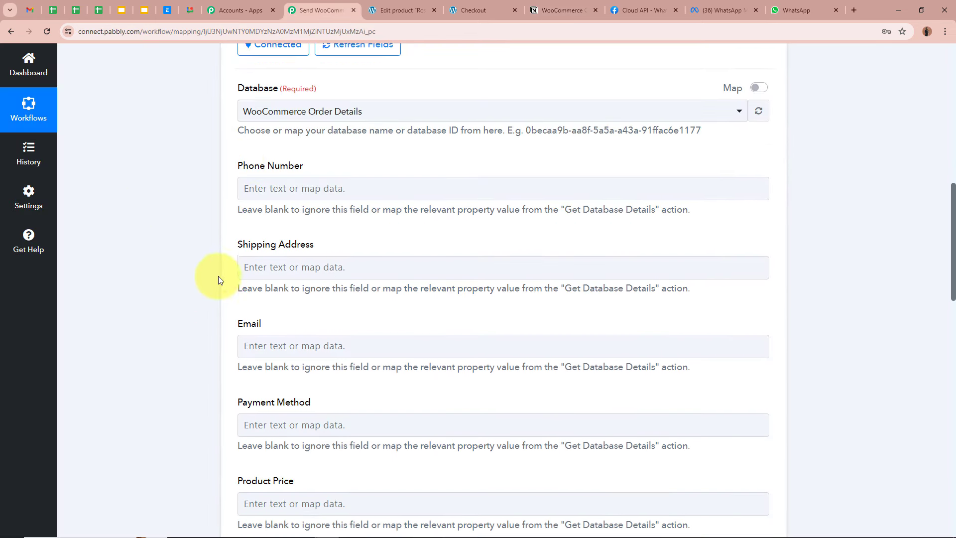
pyautogui.scroll(-5, 214, 298)
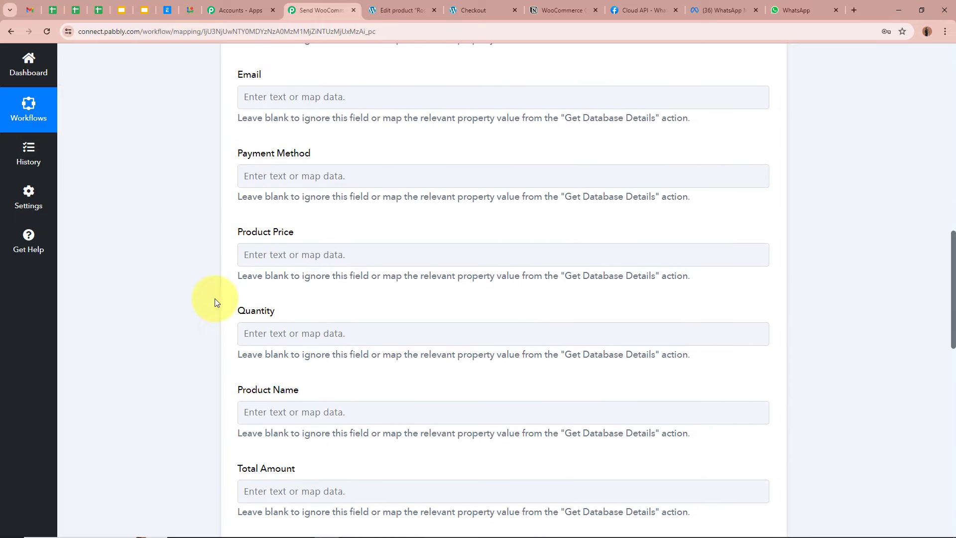
pyautogui.scroll(-5, 215, 299)
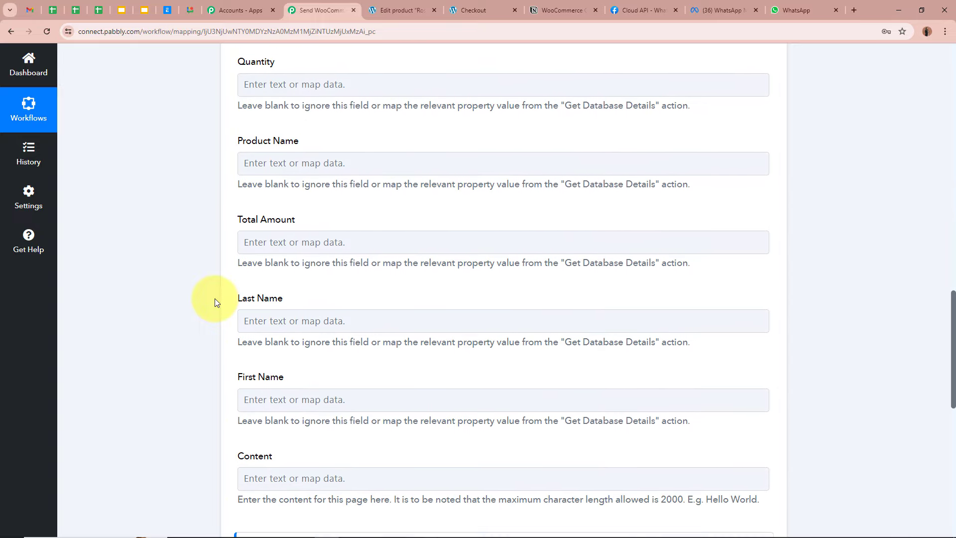
pyautogui.scroll(-2, 215, 302)
# Map the new order's Billing Phone into the Notion Phone Number property
pyautogui.scroll(-1, 215, 301)
pyautogui.scroll(6, 215, 302)
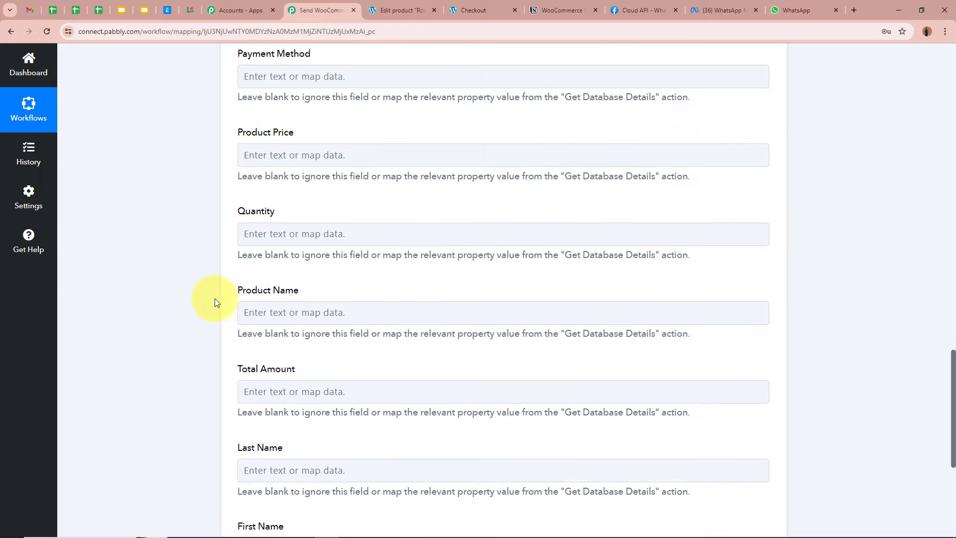
pyautogui.scroll(8, 215, 302)
pyautogui.click(249, 239)
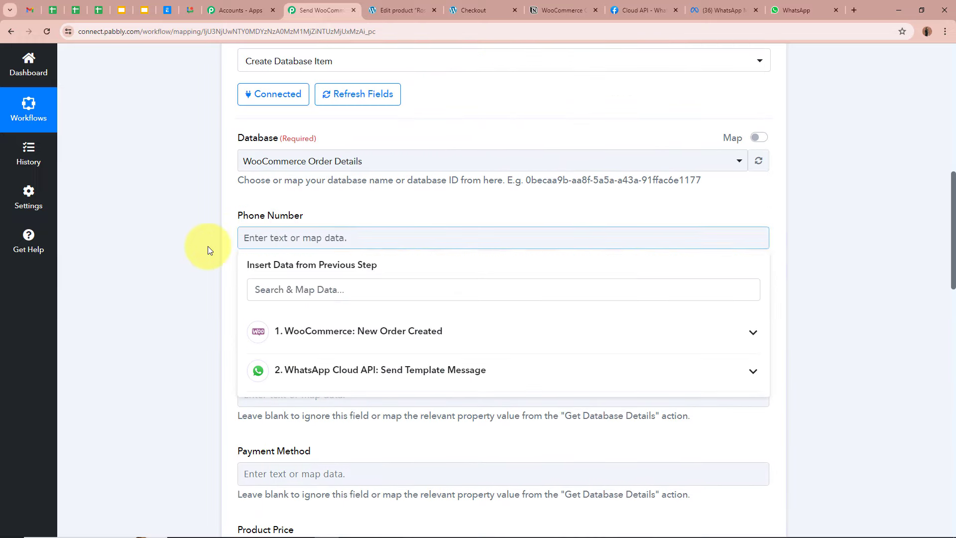
pyautogui.click(381, 343)
pyautogui.click(415, 283)
pyautogui.write('P')
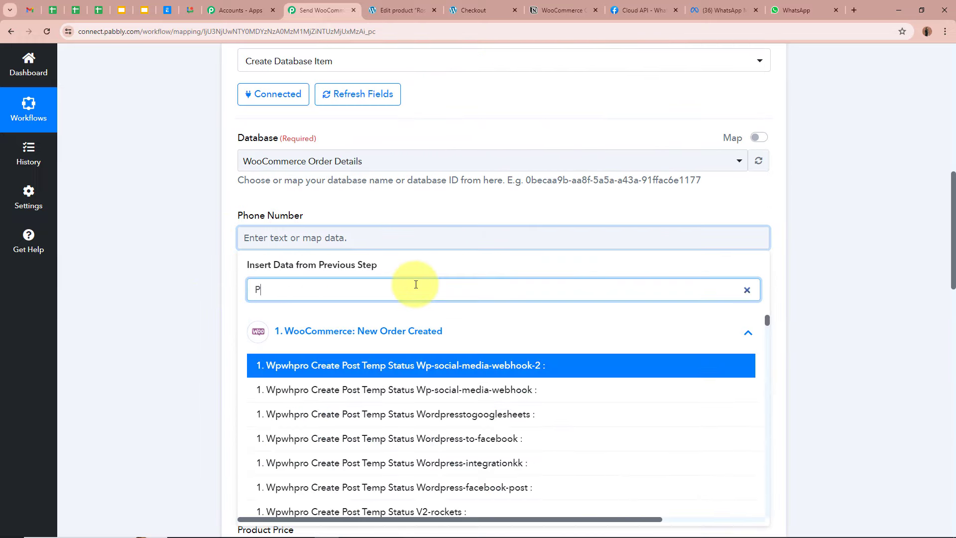
pyautogui.write('j')
pyautogui.press('BackSpace')
pyautogui.write('hone')
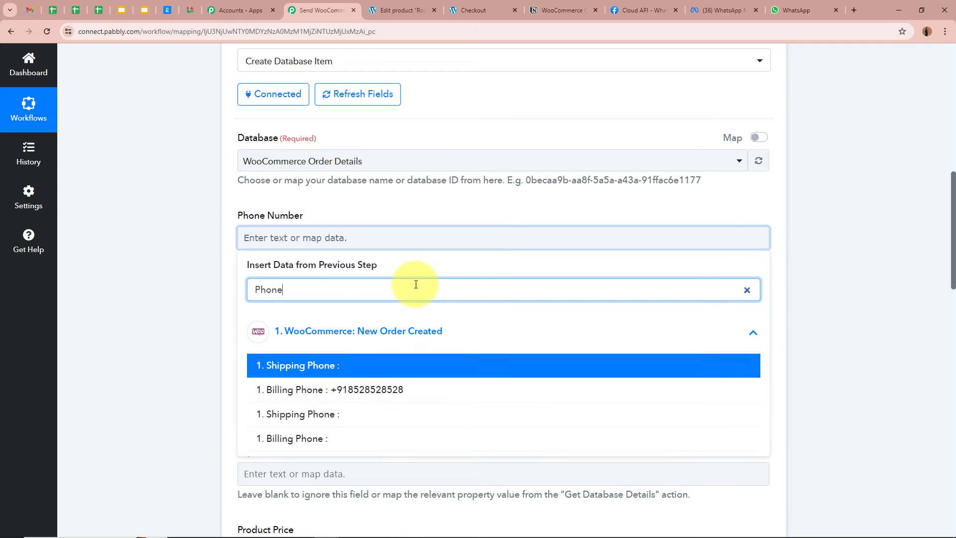
pyautogui.click(378, 393)
pyautogui.click(154, 304)
# Fill Shipping Address with Shipping Address 1, City, State, Country and Postcode tokens
pyautogui.scroll(-3, 187, 282)
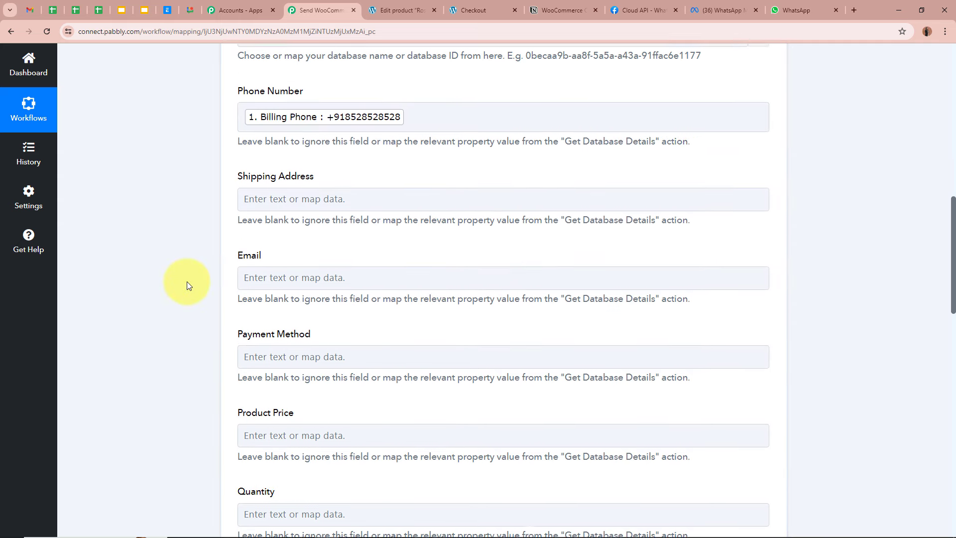
pyautogui.click(344, 172)
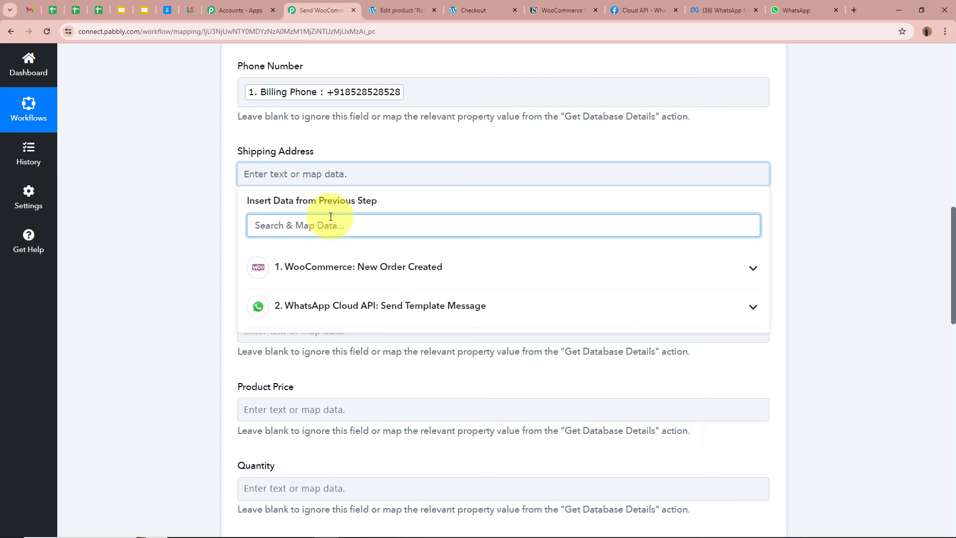
pyautogui.write('Addres')
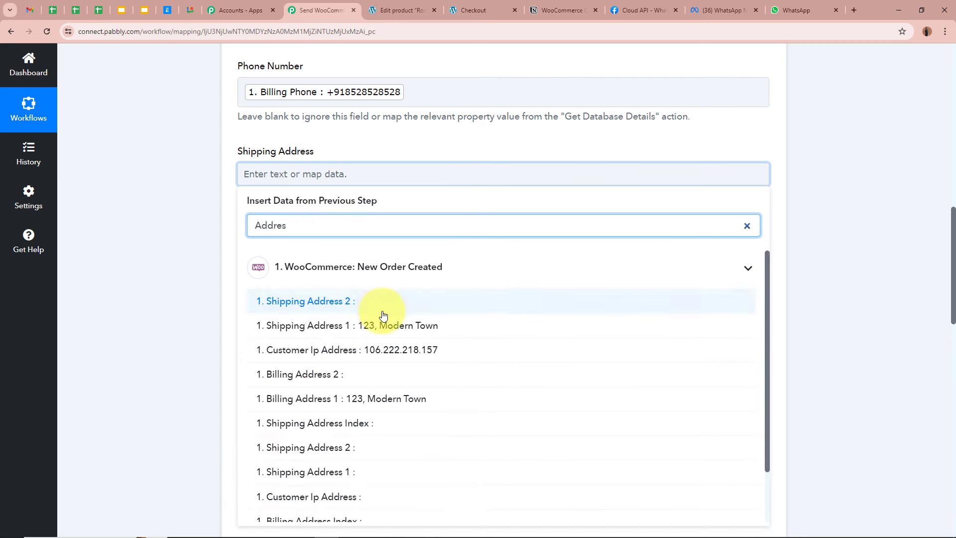
pyautogui.click(388, 330)
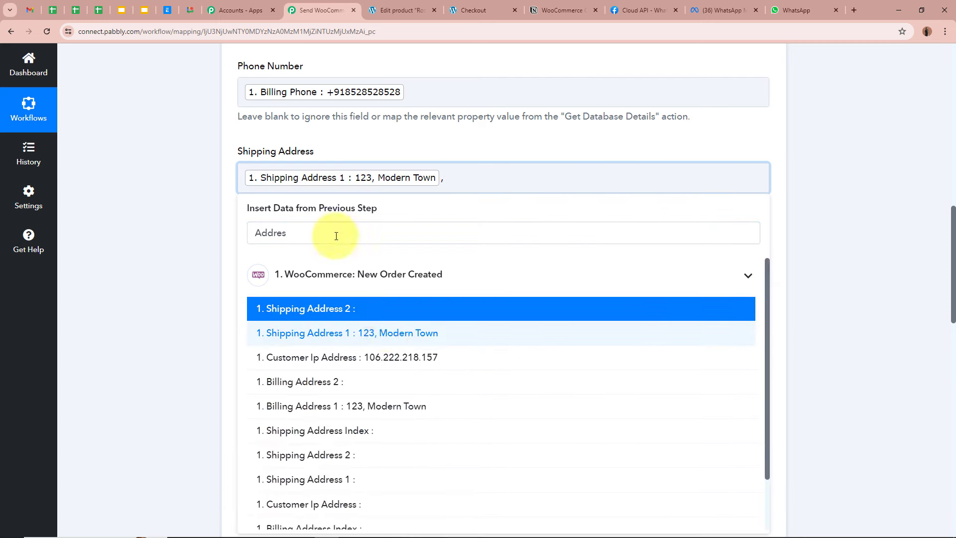
pyautogui.moveTo(294, 233); pyautogui.dragTo(215, 229)
pyautogui.click(352, 426)
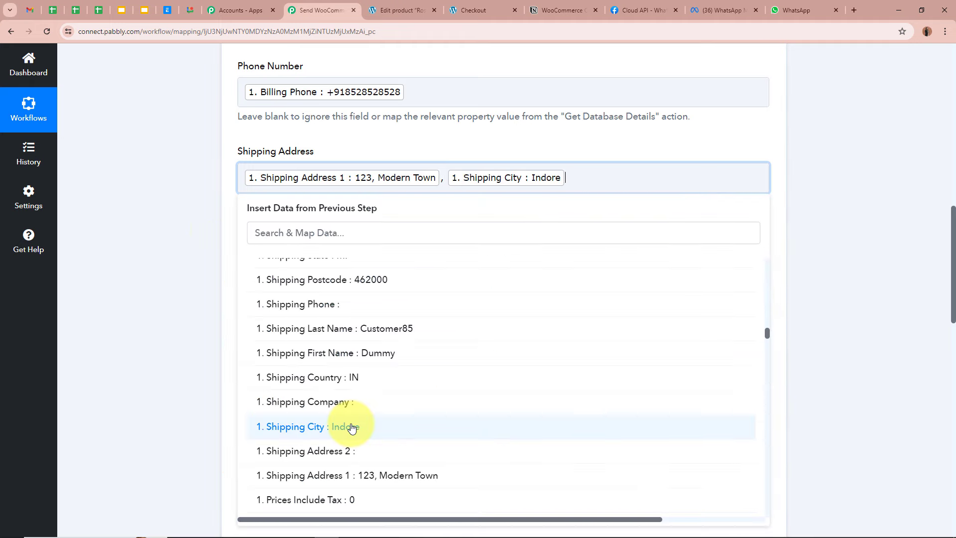
pyautogui.scroll(2, 352, 426)
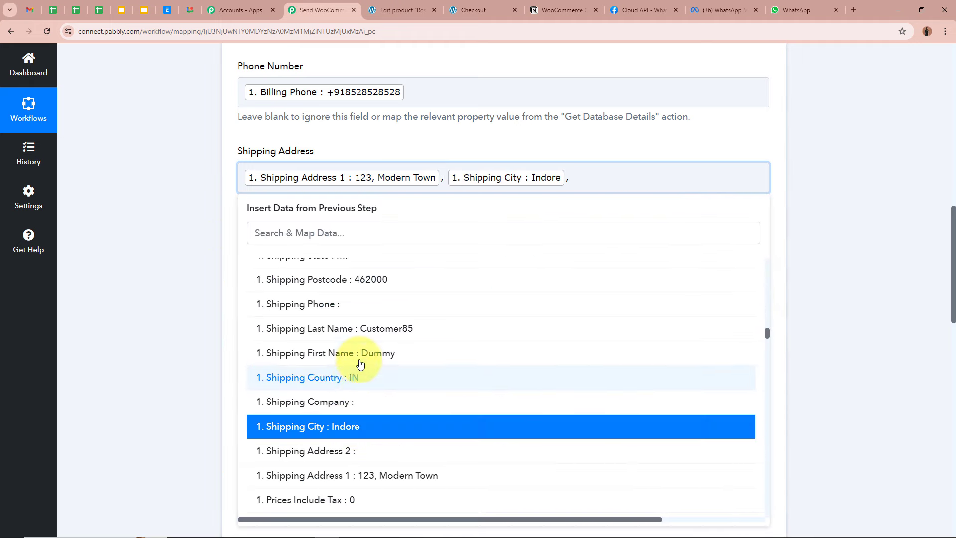
pyautogui.click(362, 355)
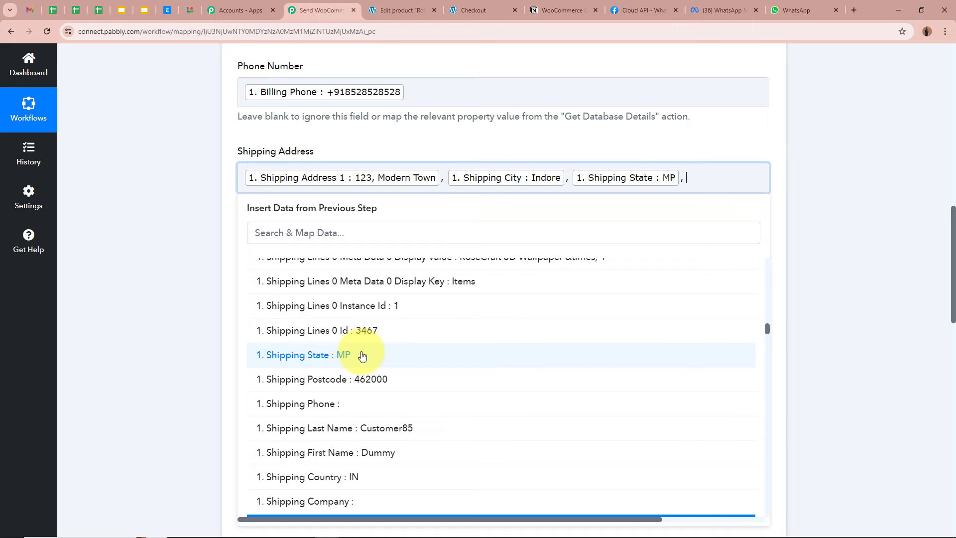
pyautogui.click(368, 479)
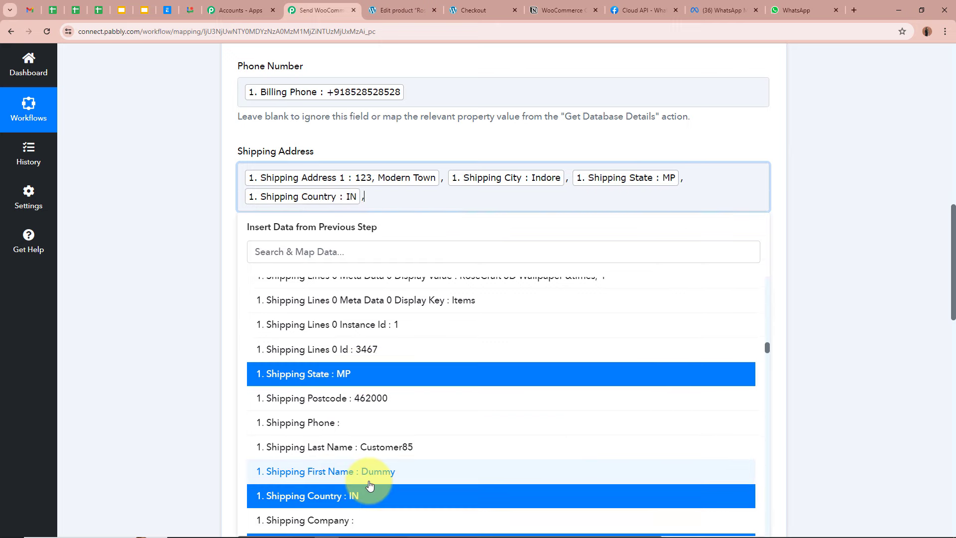
pyautogui.click(380, 399)
pyautogui.click(177, 288)
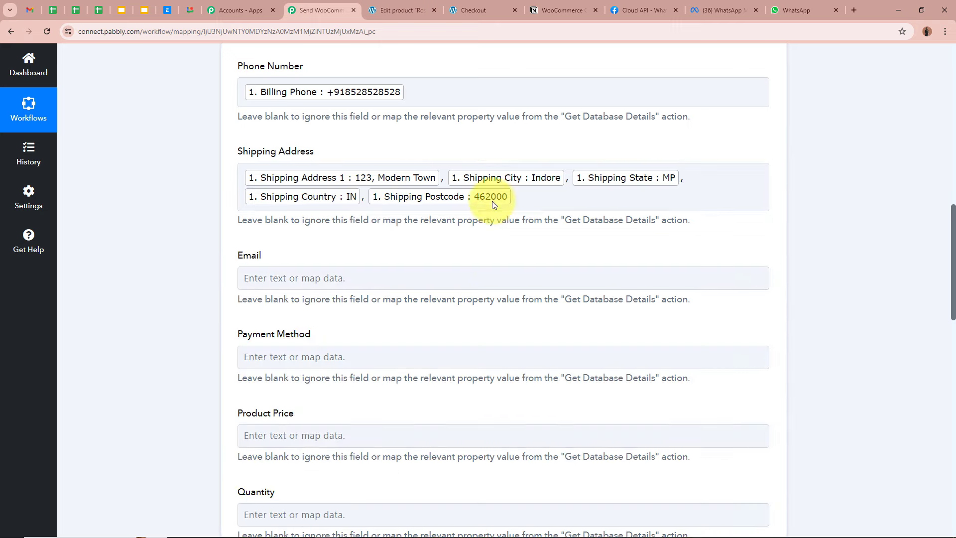
pyautogui.scroll(-2, 296, 180)
pyautogui.click(298, 178)
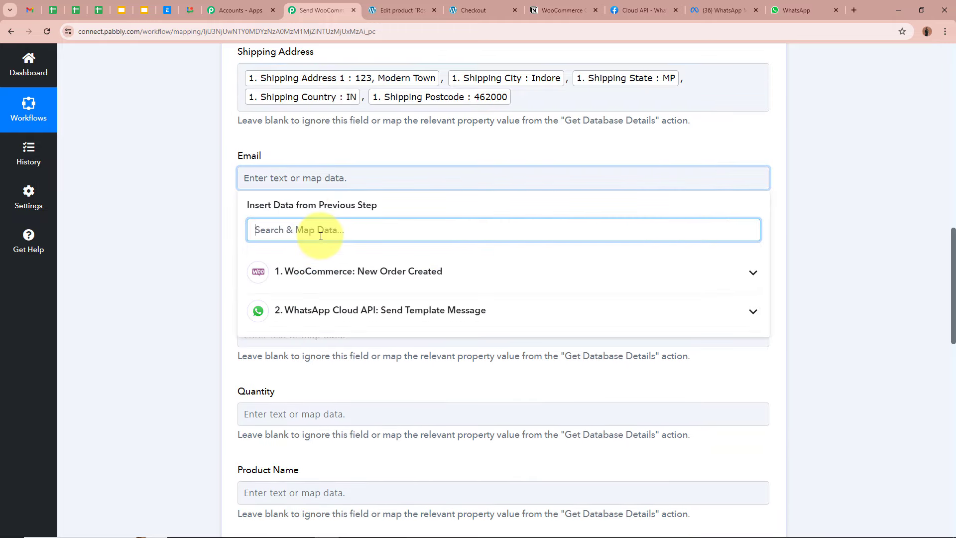
# Map the billing e-mail into Email and the payment method title into Payment Method
pyautogui.write('Email')
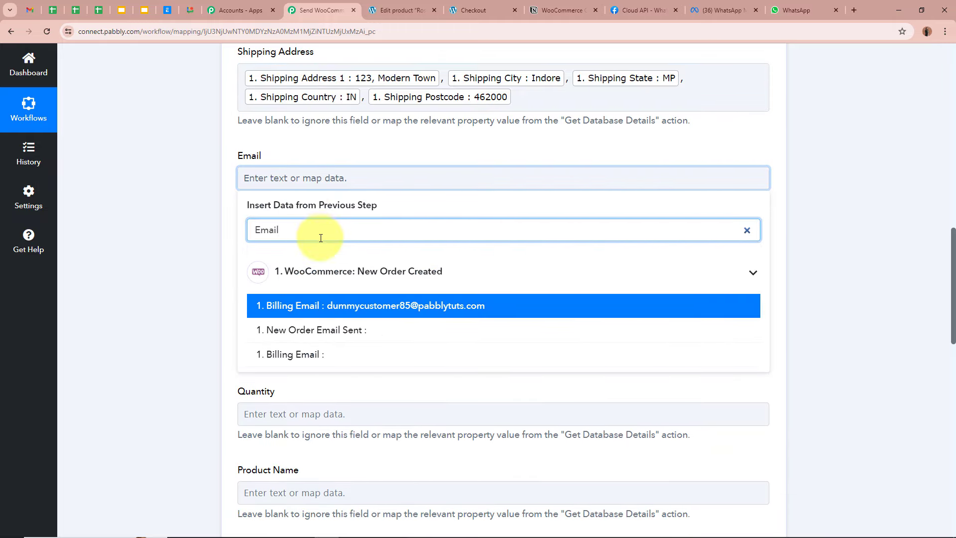
pyautogui.click(256, 301)
pyautogui.click(224, 271)
pyautogui.scroll(-1, 239, 248)
pyautogui.click(252, 216)
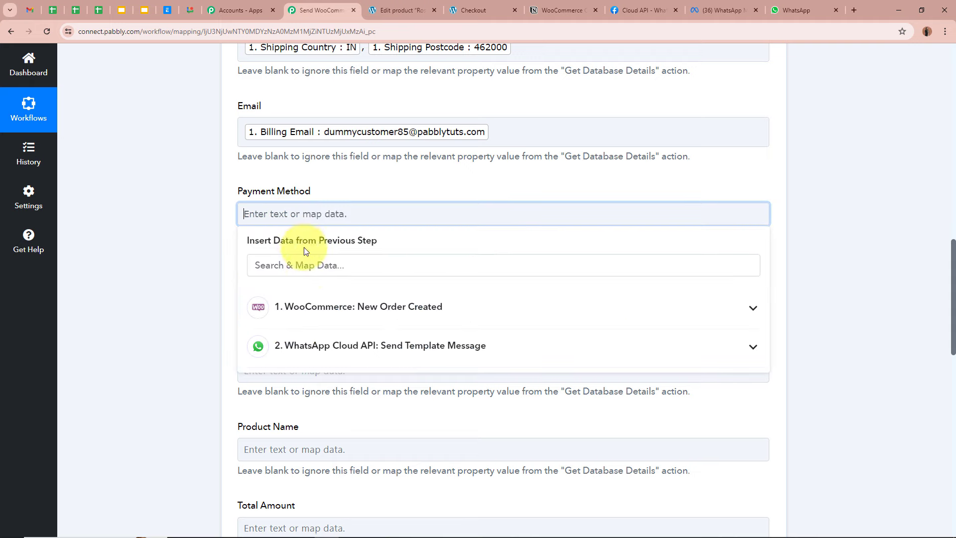
pyautogui.click(310, 266)
pyautogui.write('Me')
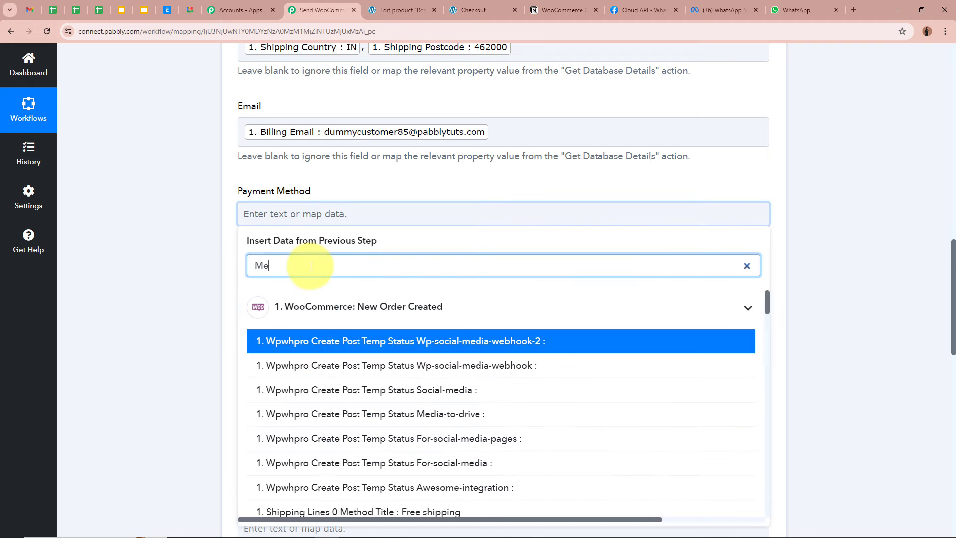
pyautogui.write('tho')
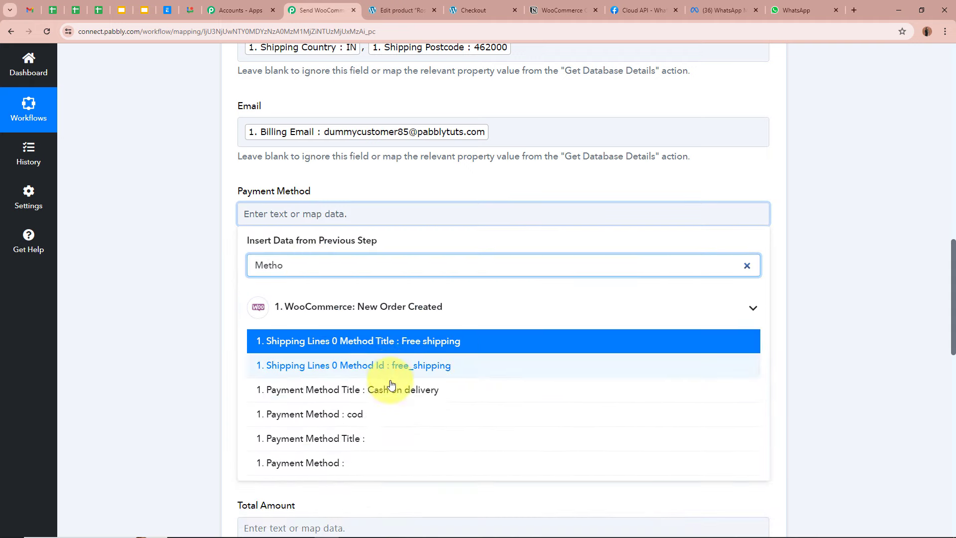
pyautogui.click(391, 389)
pyautogui.click(160, 288)
# Map the line item price into Product Price and the line item quantity into Quantity
pyautogui.scroll(-2, 161, 288)
pyautogui.click(351, 202)
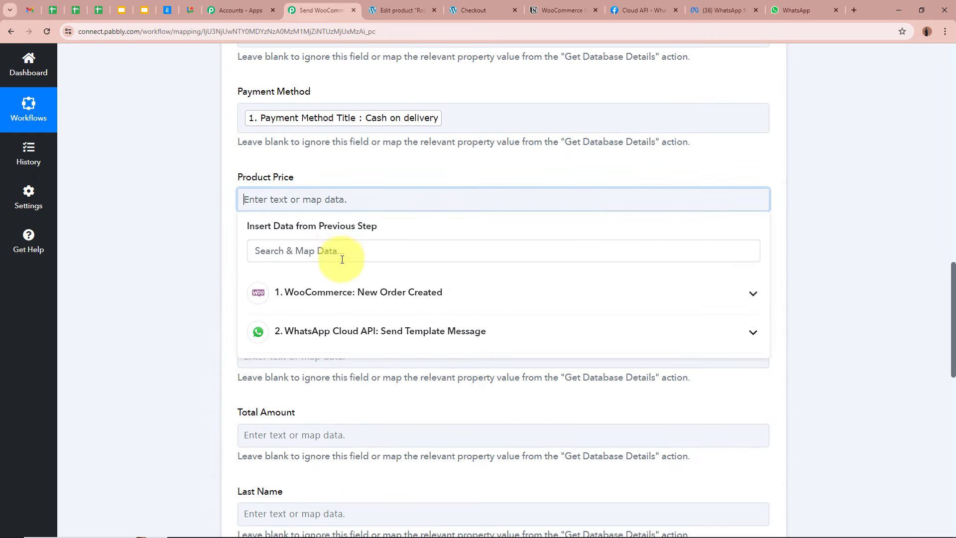
pyautogui.click(344, 260)
pyautogui.write('Price')
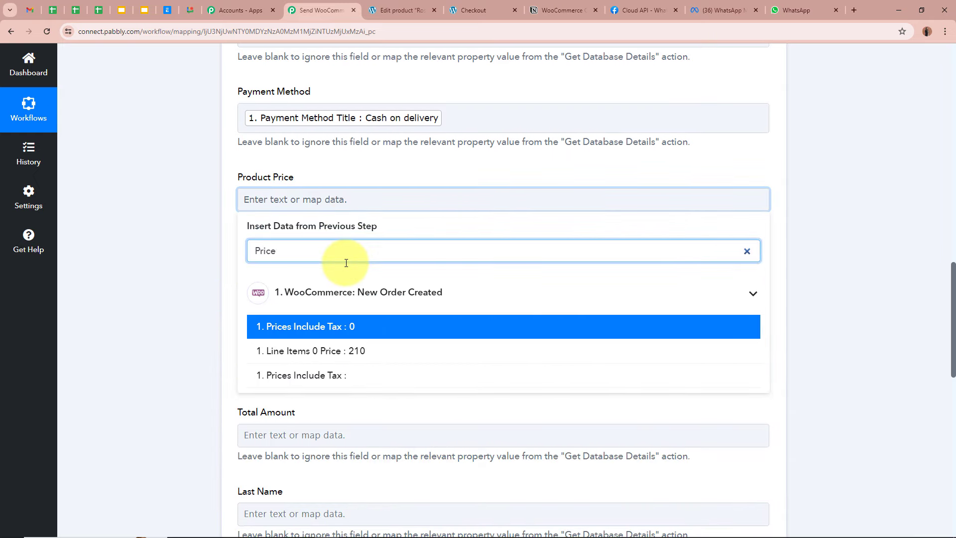
pyautogui.click(341, 348)
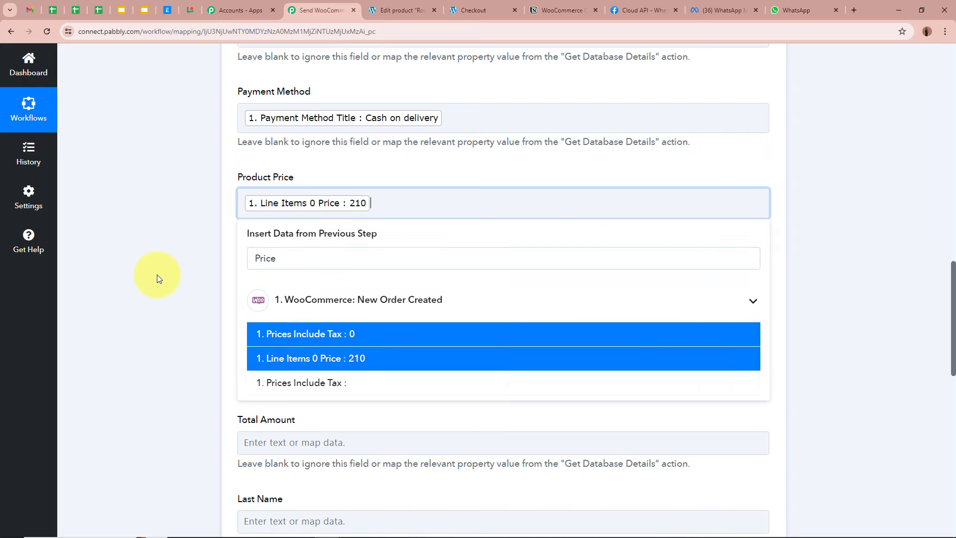
pyautogui.click(160, 274)
pyautogui.scroll(-3, 220, 214)
pyautogui.click(337, 135)
pyautogui.click(318, 189)
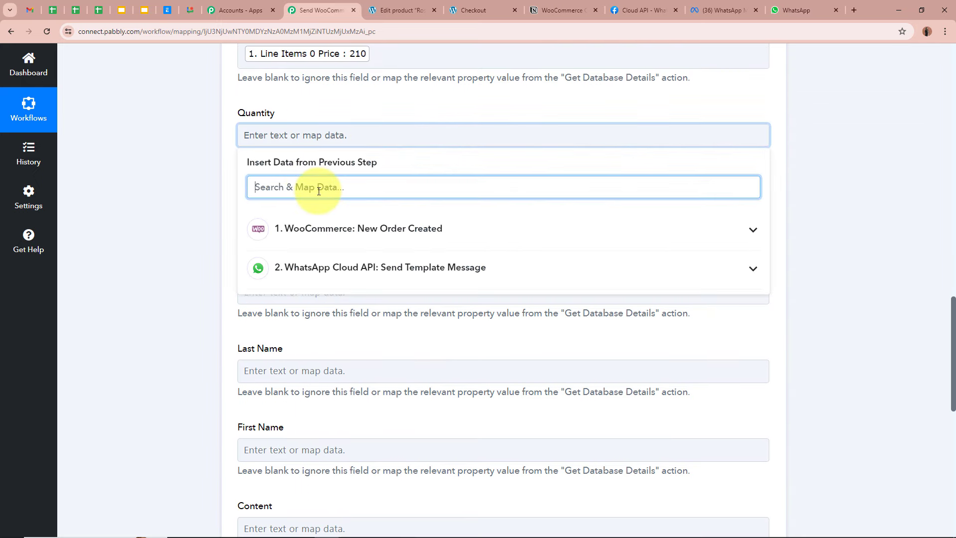
pyautogui.write('Q')
pyautogui.click(288, 263)
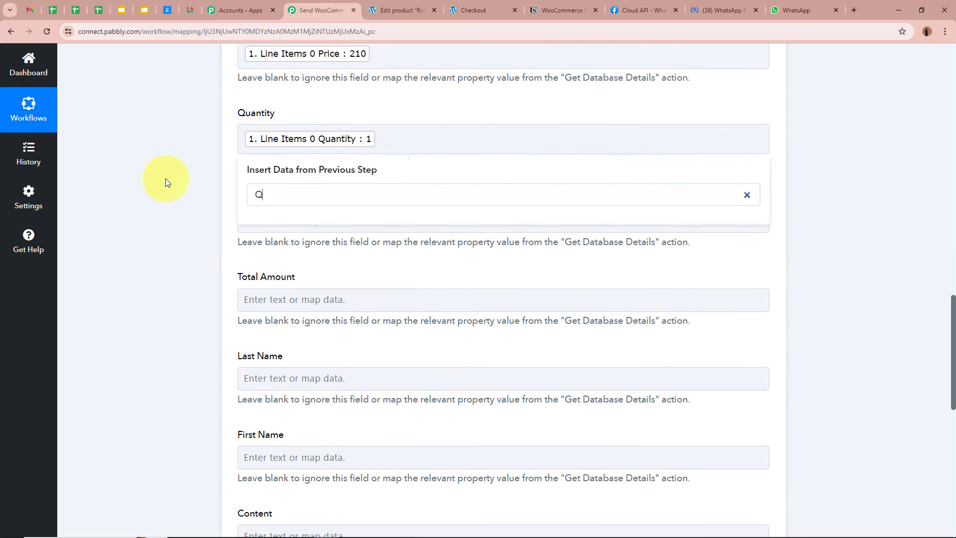
pyautogui.click(167, 179)
# Map the line item name into Product Name and the order total into Total Amount
pyautogui.scroll(-1, 166, 179)
pyautogui.click(263, 164)
pyautogui.write('Name')
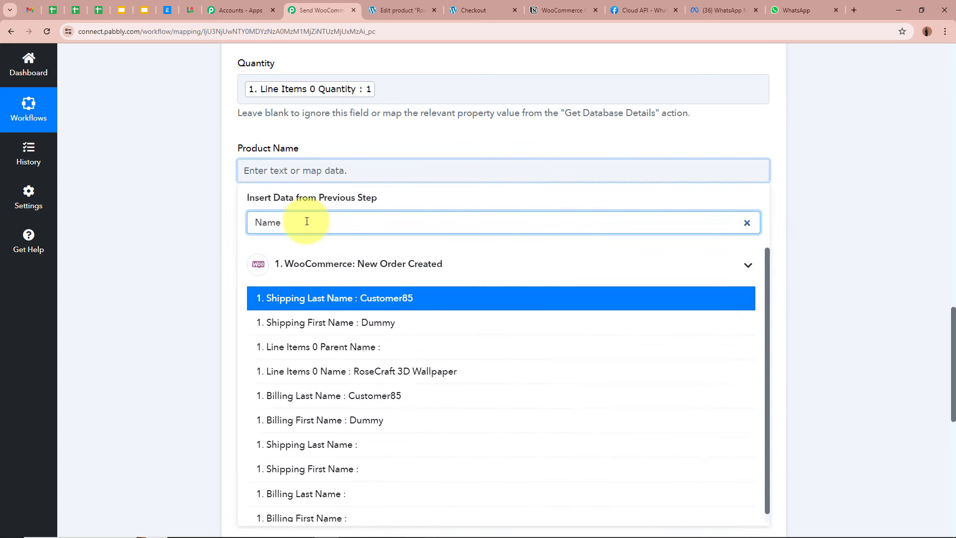
pyautogui.click(406, 371)
pyautogui.scroll(-2, 395, 159)
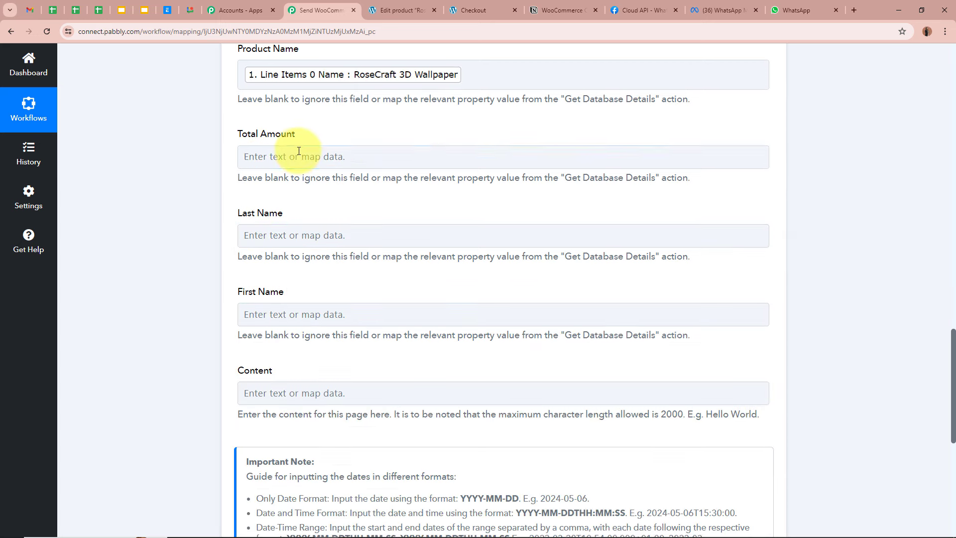
pyautogui.click(395, 157)
pyautogui.click(288, 208)
pyautogui.write('Total')
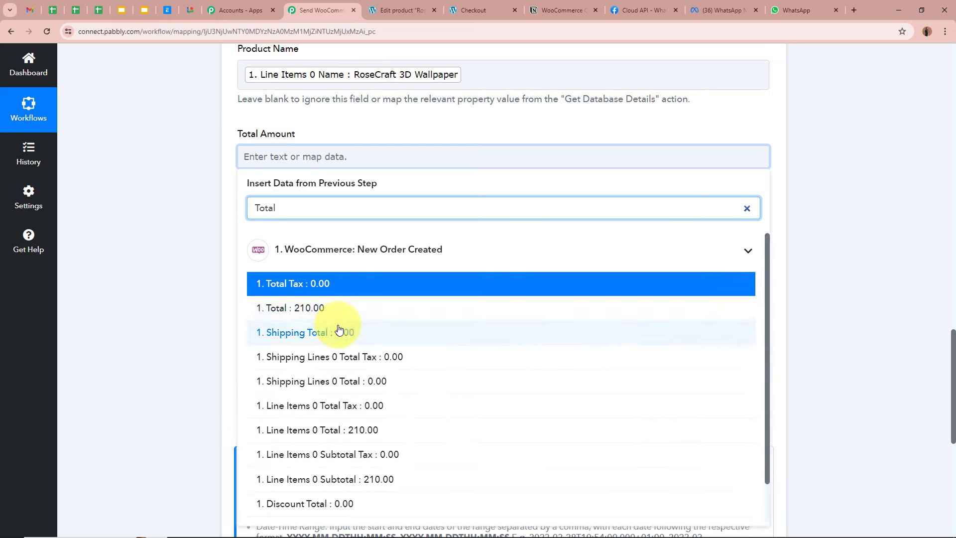
pyautogui.click(298, 308)
# Map the billing last name into Last Name and billing first name into First Name
pyautogui.scroll(-2, 299, 224)
pyautogui.click(329, 143)
pyautogui.click(324, 204)
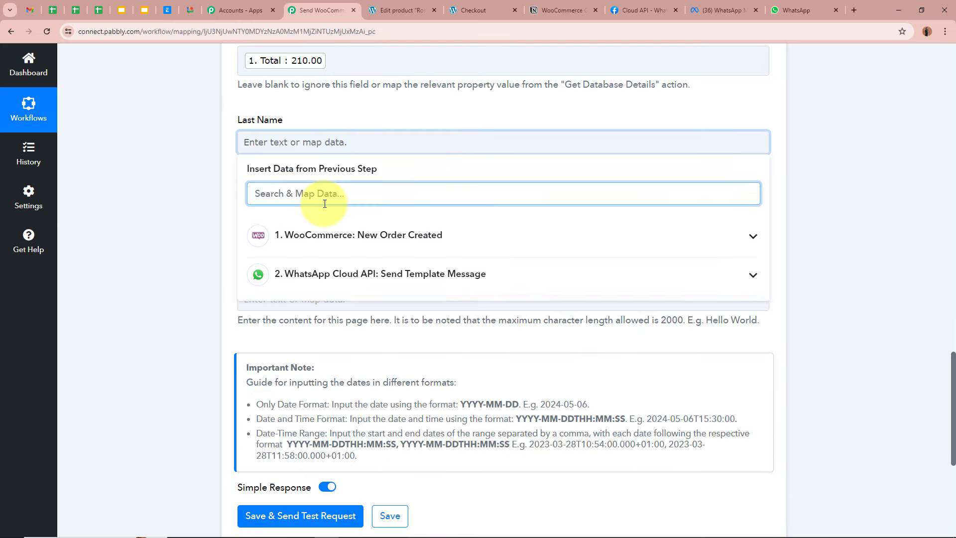
pyautogui.write('Last')
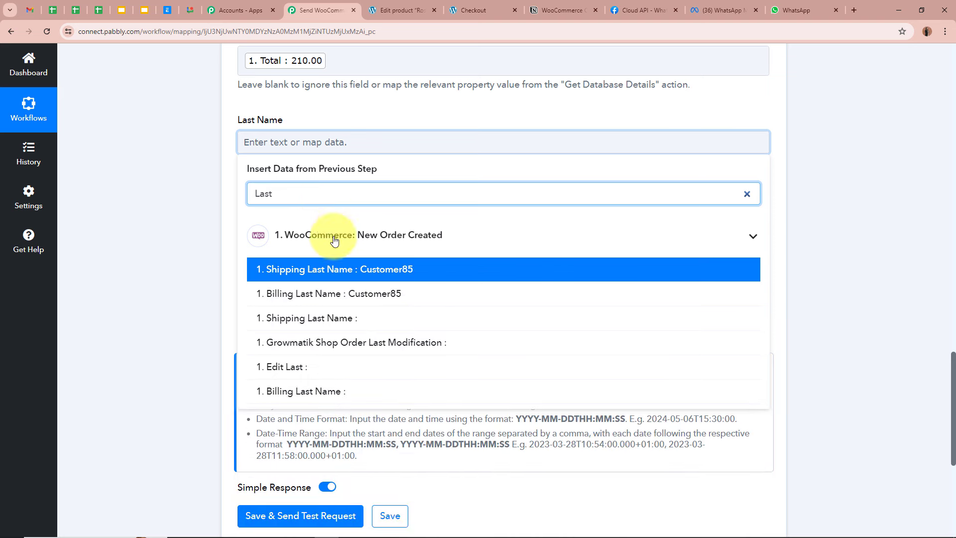
pyautogui.click(324, 293)
pyautogui.write('Fir')
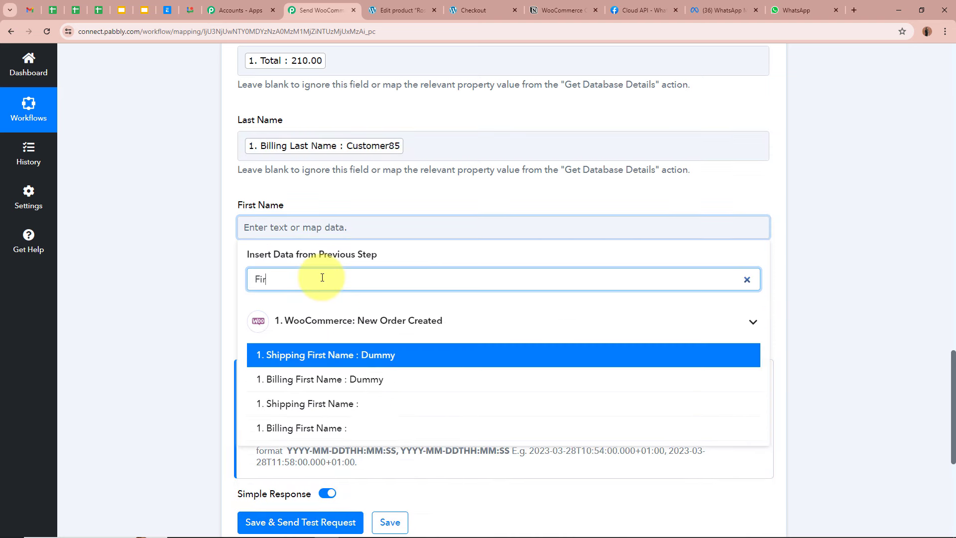
pyautogui.click(394, 378)
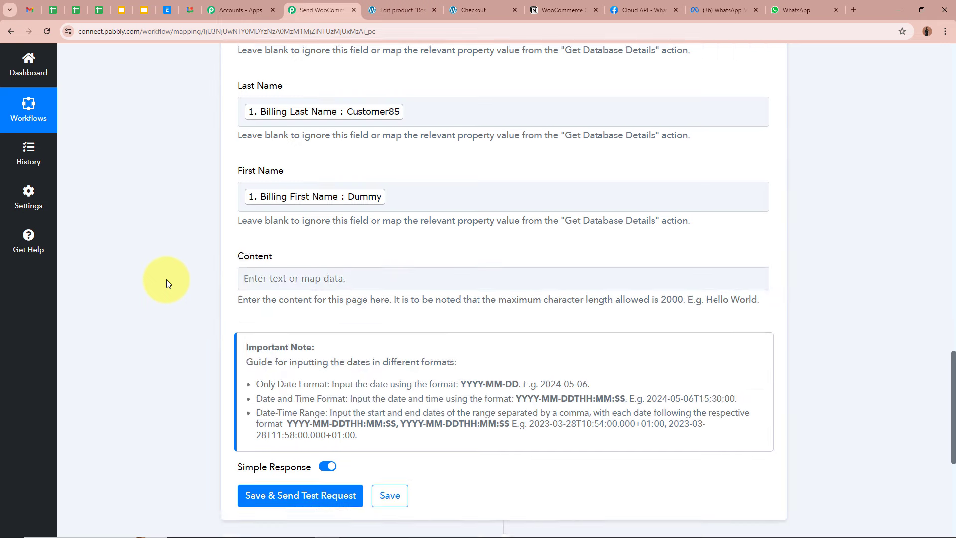
pyautogui.scroll(-2, 297, 166)
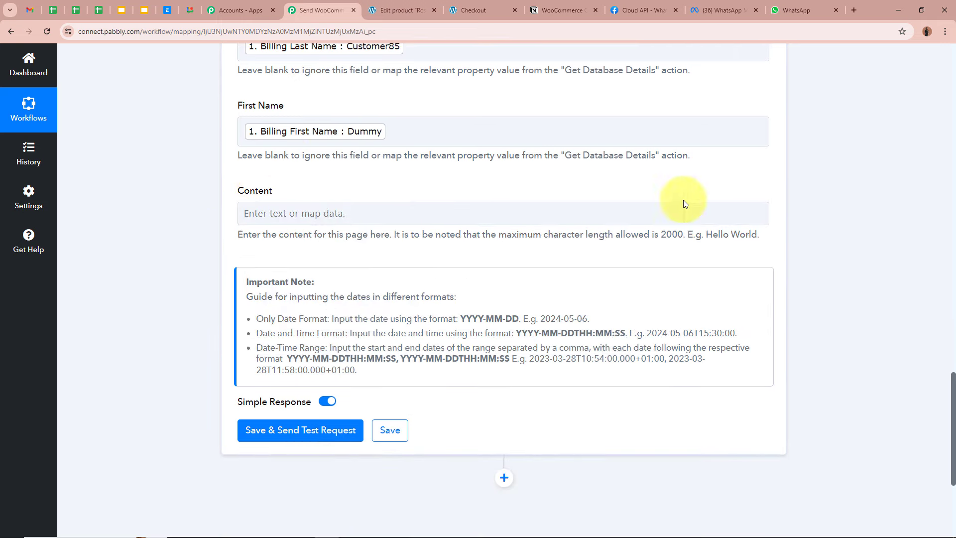
pyautogui.scroll(10, 762, 181)
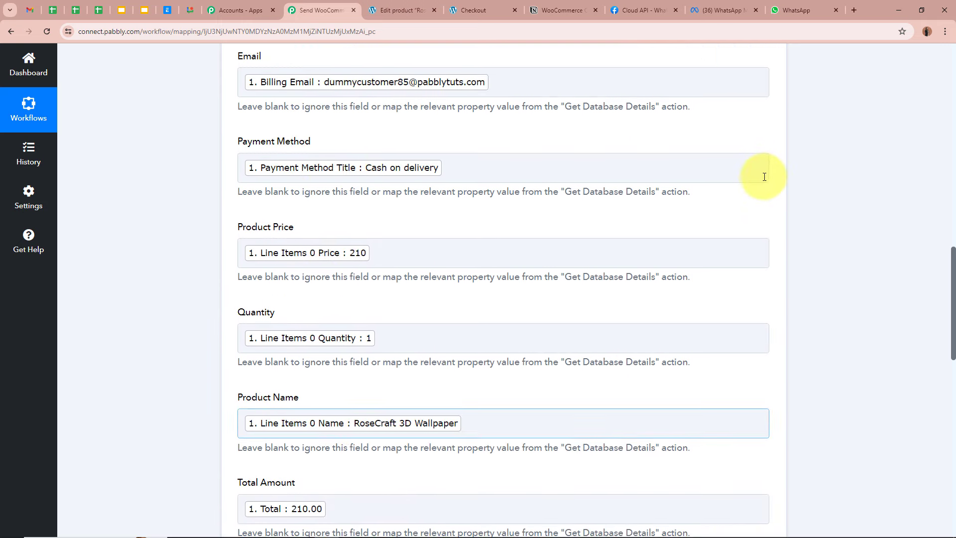
pyautogui.scroll(-5, 760, 173)
pyautogui.scroll(-9, 760, 173)
# Save the Notion step with Save & Send Test Request, then view the Notion order table
pyautogui.click(319, 230)
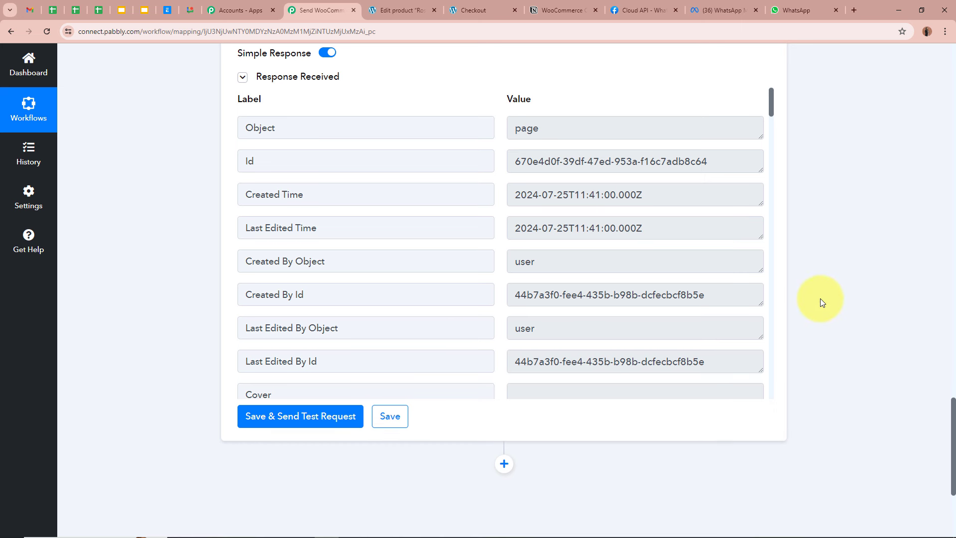
pyautogui.click(572, 11)
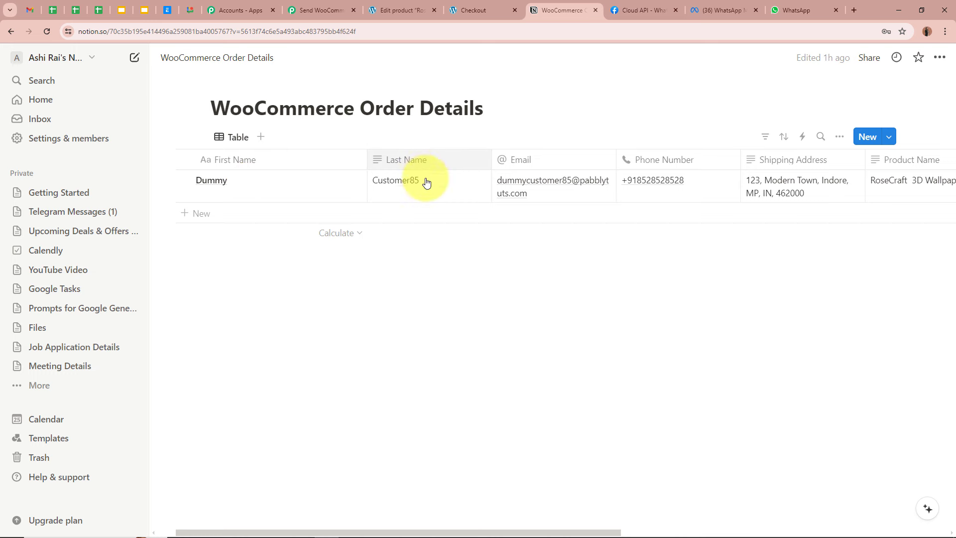
# Scroll across the Notion table to verify every column of the new order row
pyautogui.moveTo(416, 524); pyautogui.dragTo(470, 523)
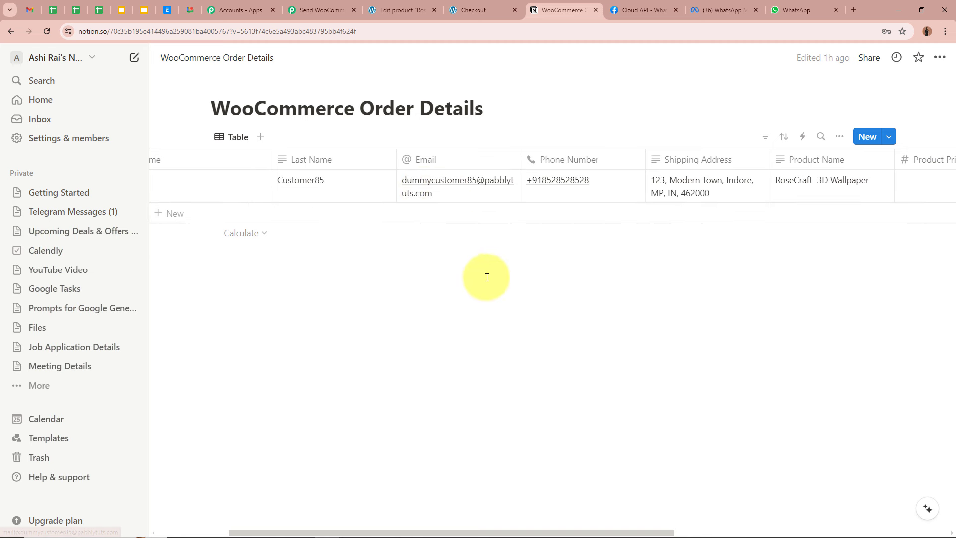
pyautogui.moveTo(529, 526); pyautogui.dragTo(704, 518)
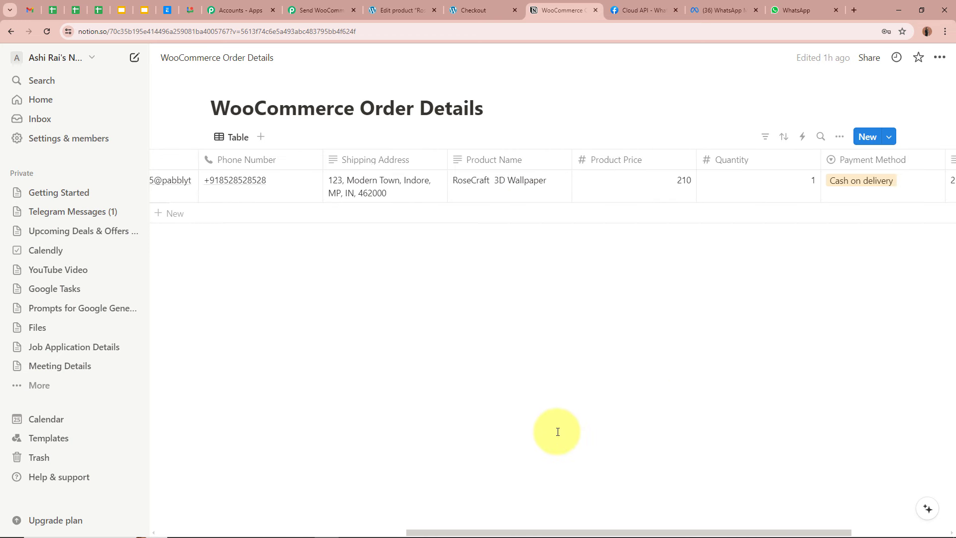
pyautogui.moveTo(593, 534); pyautogui.dragTo(647, 522)
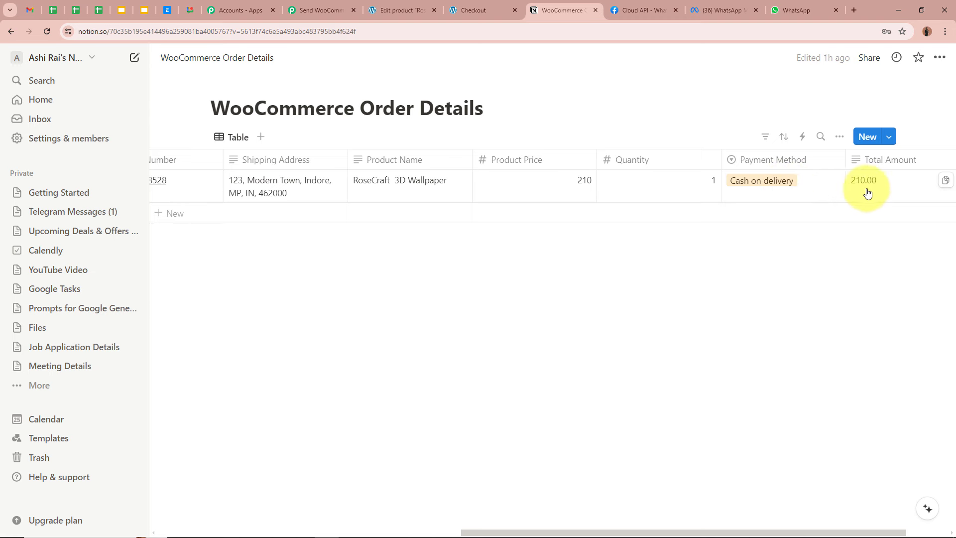
pyautogui.moveTo(641, 533); pyautogui.dragTo(299, 503)
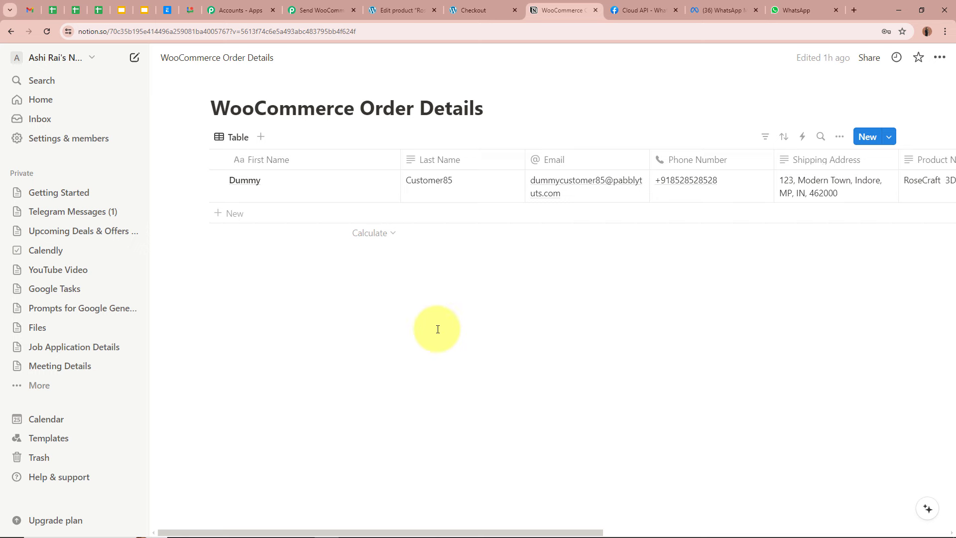
# Return to the three-step Pabbly Connect workflow overview
pyautogui.click(321, 10)
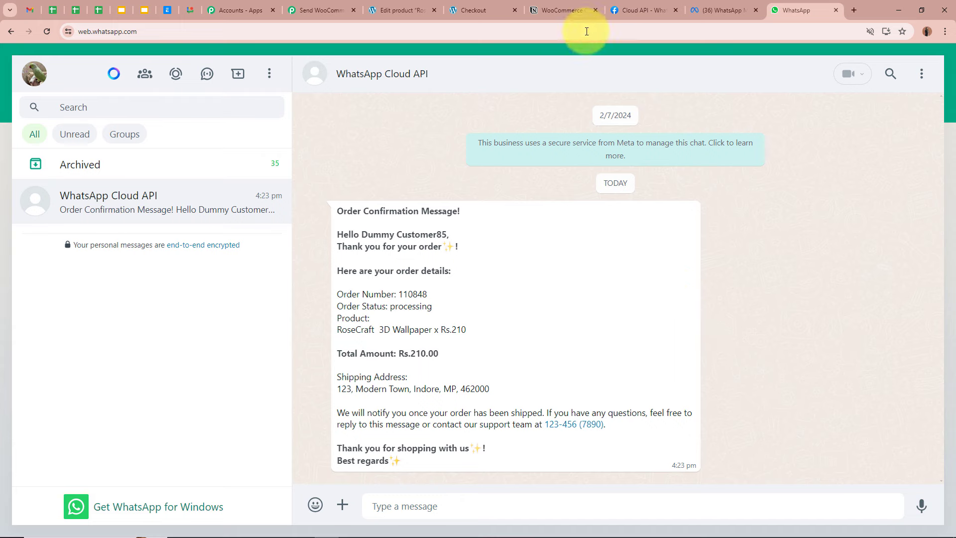
pyautogui.click(572, 11)
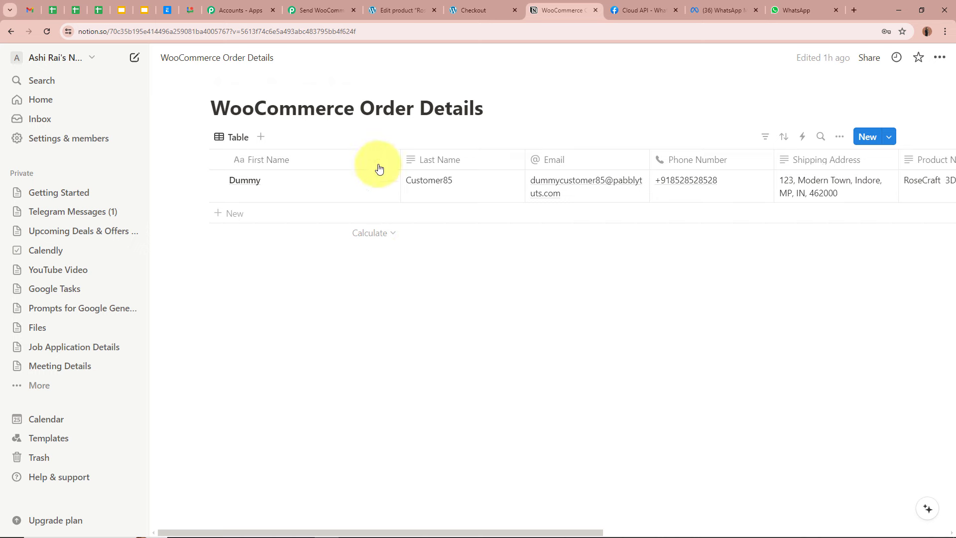
pyautogui.click(321, 9)
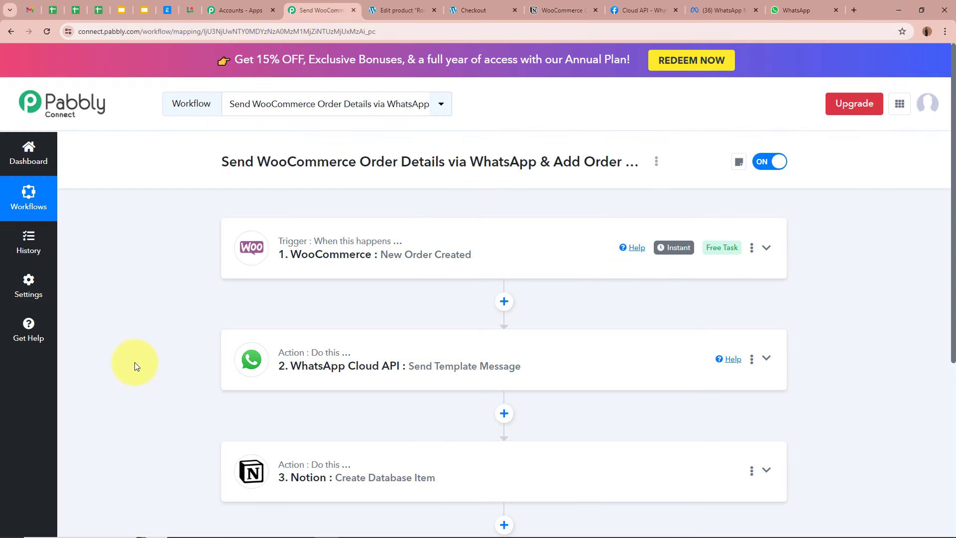